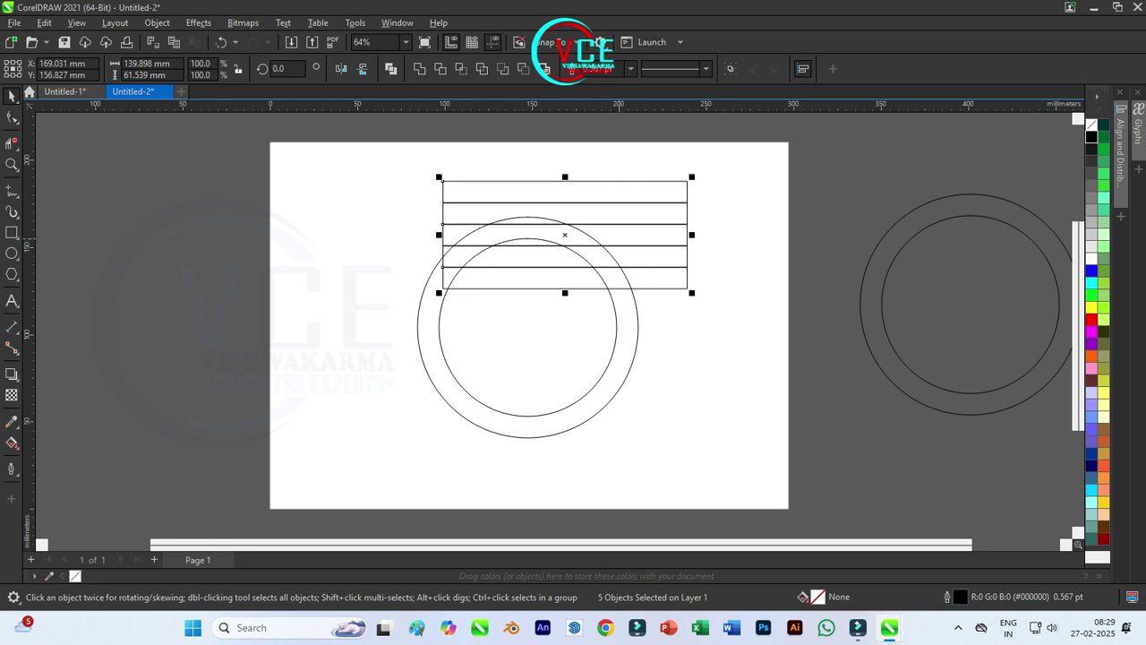
Step: Stretch the five bands wider, centre them on the circles, and discard a trial diagonal line
drag(692, 235, 784, 235)
drag(565, 235, 528, 327)
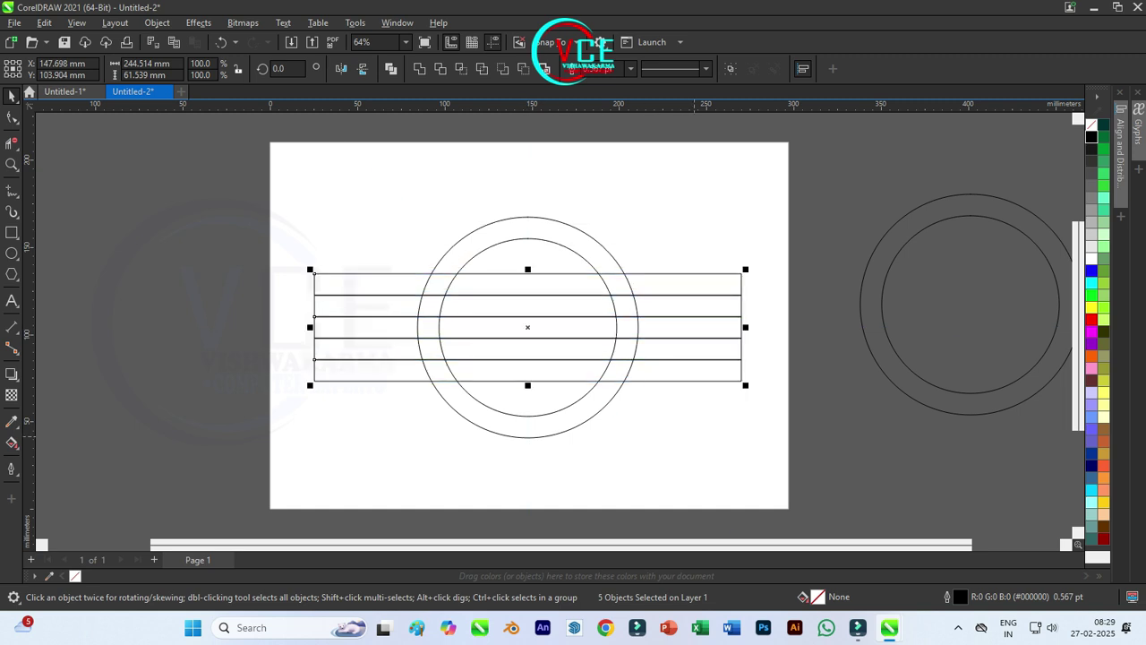
key(F5)
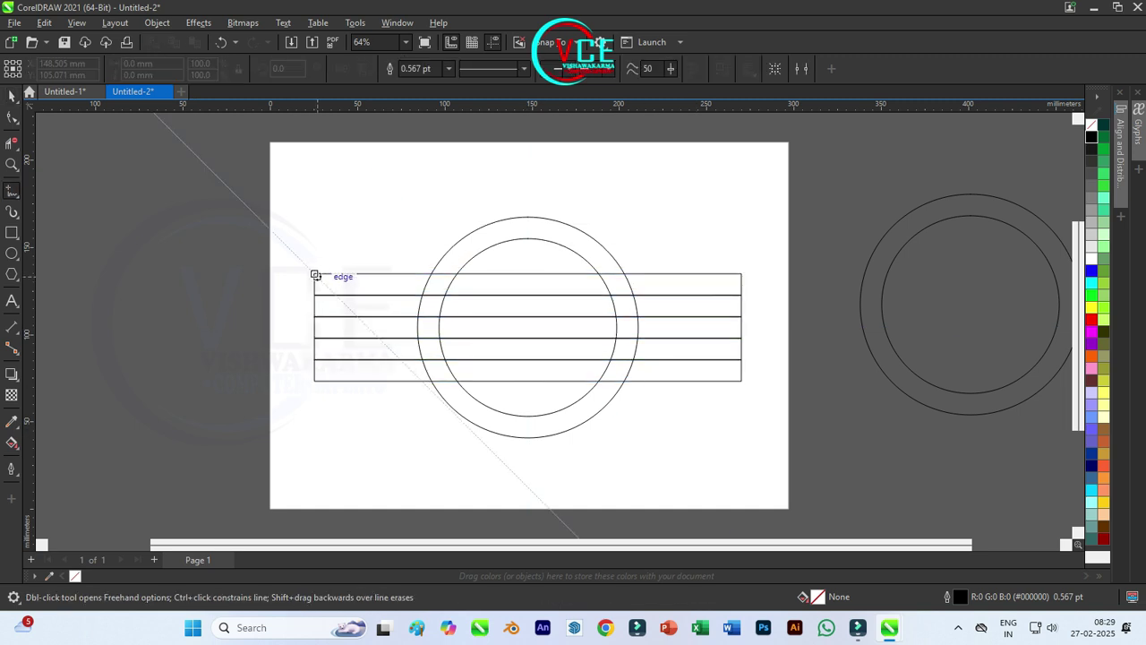
click(314, 273)
click(441, 401)
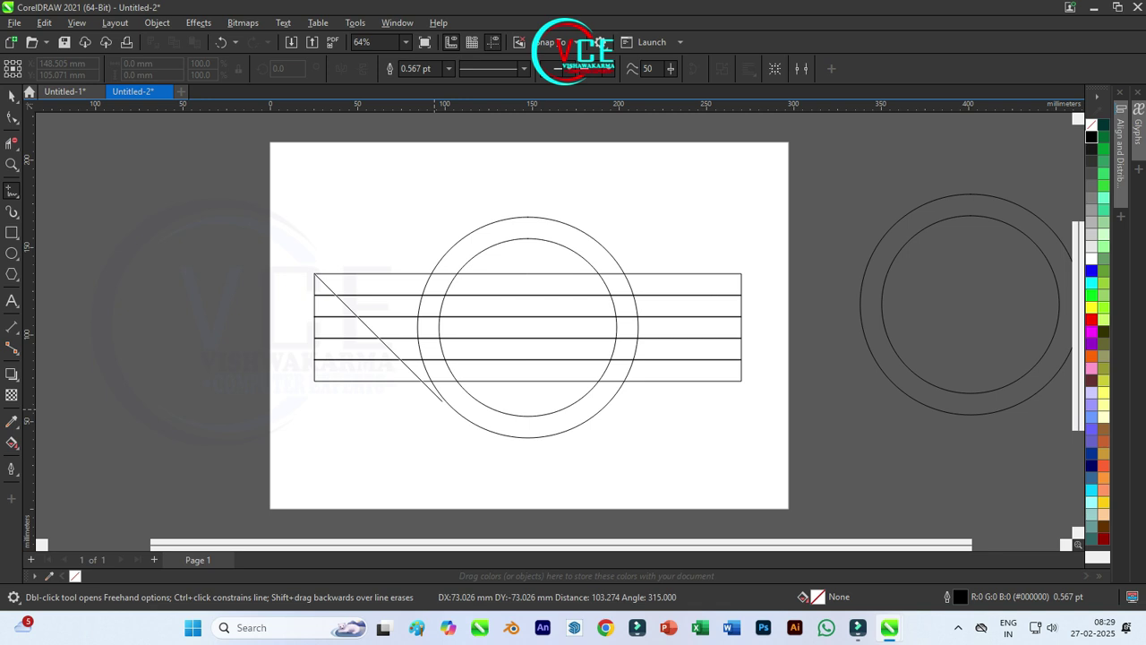
mouse_move(441, 401)
mouse_down()
mouse_move(384, 379)
mouse_move(318, 299)
mouse_up()
key(Delete)
Step: Stretch all five bands wider on both sides to span 282.258 mm
key(space)
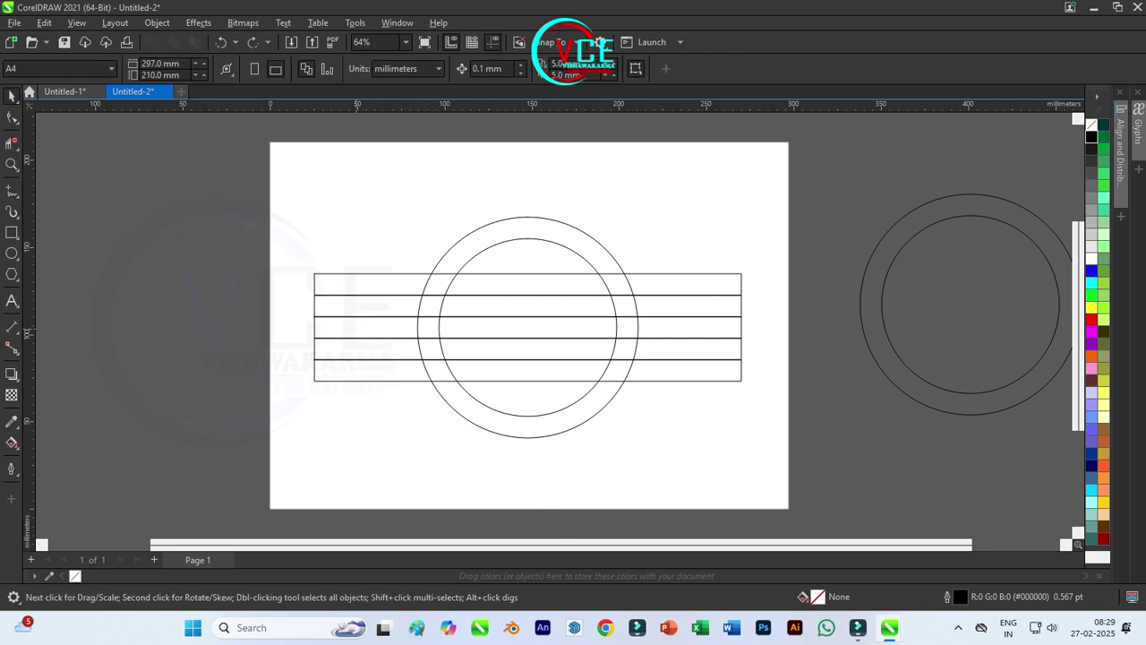
click(358, 327)
drag(286, 250, 792, 421)
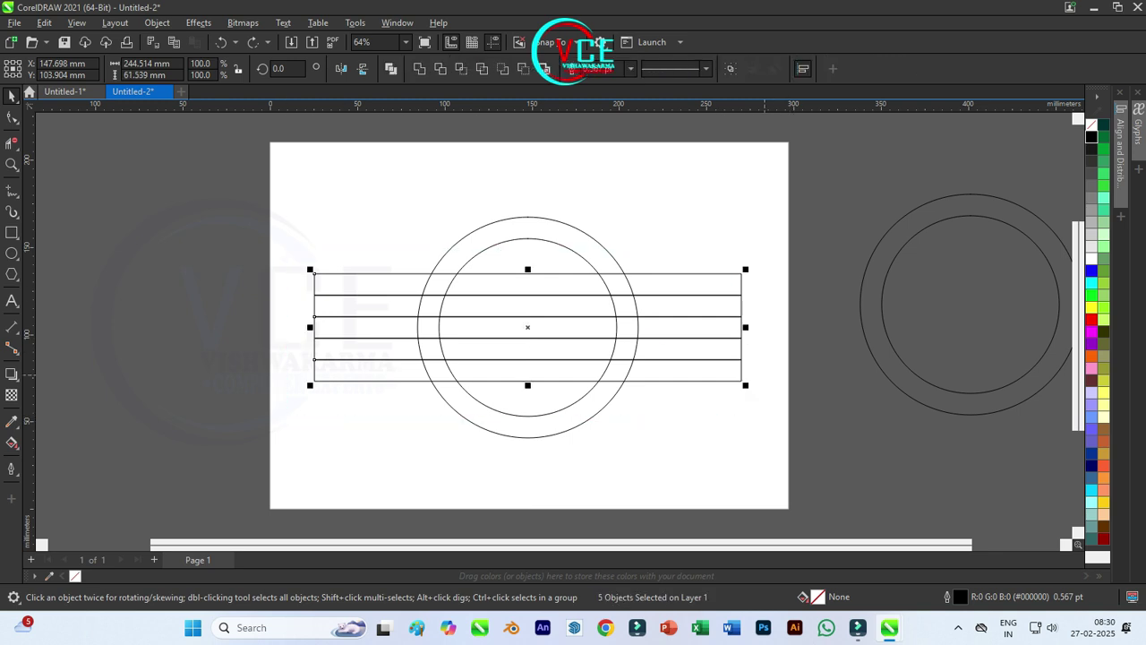
drag(746, 327, 779, 328)
key(Escape)
Step: Draw a slanted guide line from the bands' top-left corner and mirror a copy to the top-right corner
key(space)
click(281, 273)
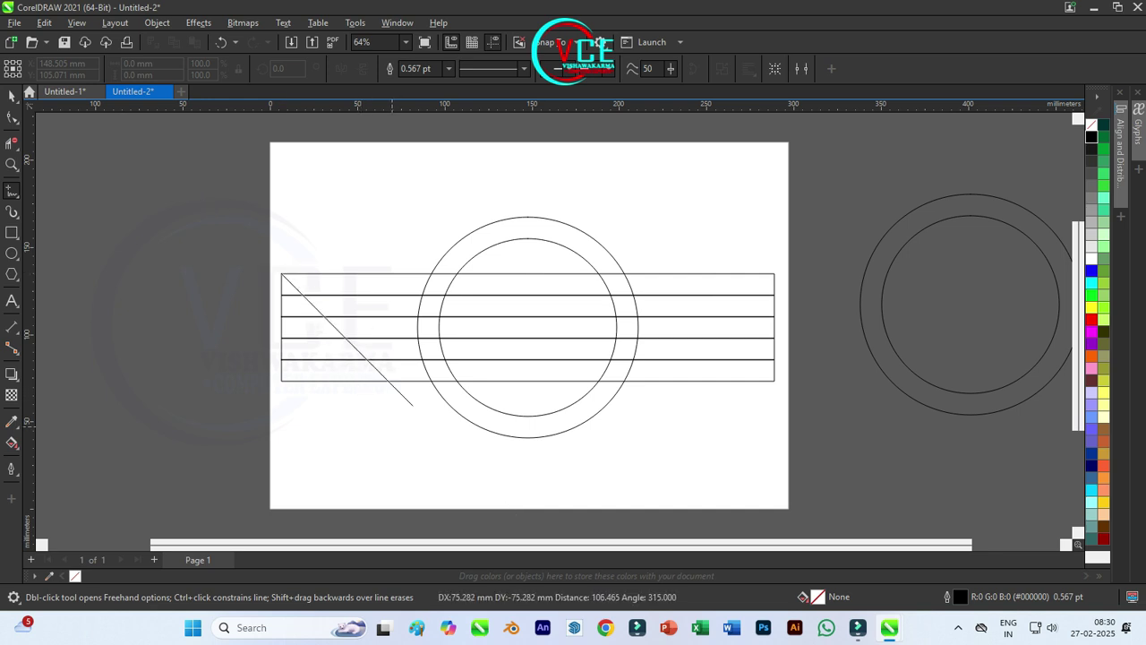
click(413, 405)
key(space)
drag(277, 338, 512, 338)
drag(543, 273, 774, 273)
key(Escape)
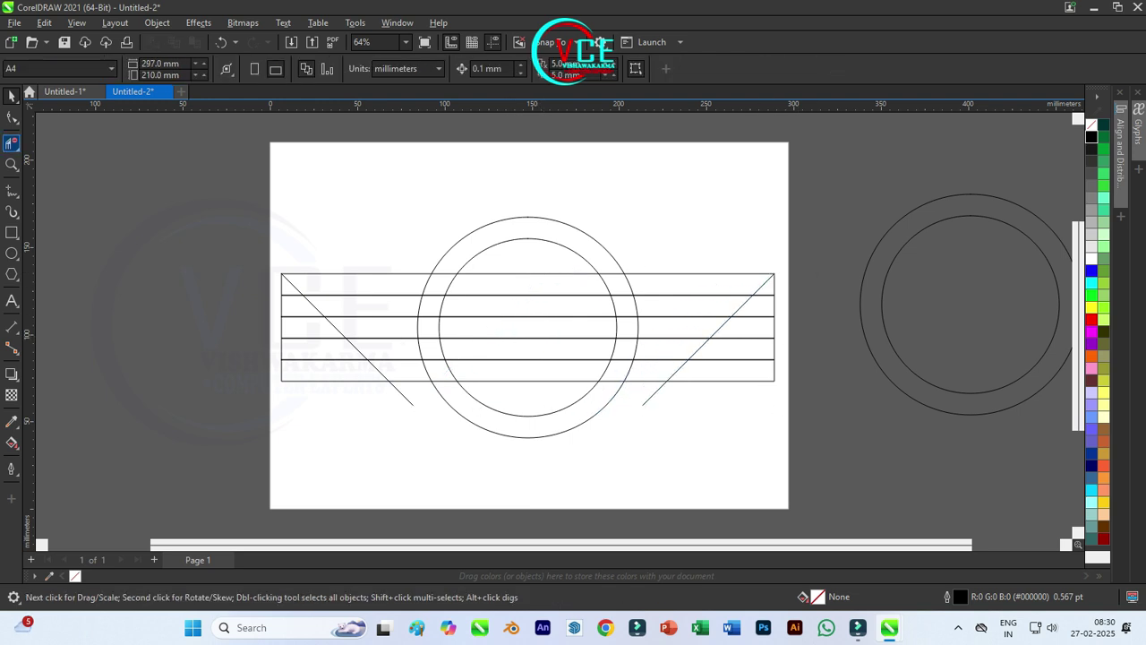
Step: Smart Fill the ring sections and the outer parts of the strips red
click(11, 443)
click(45, 457)
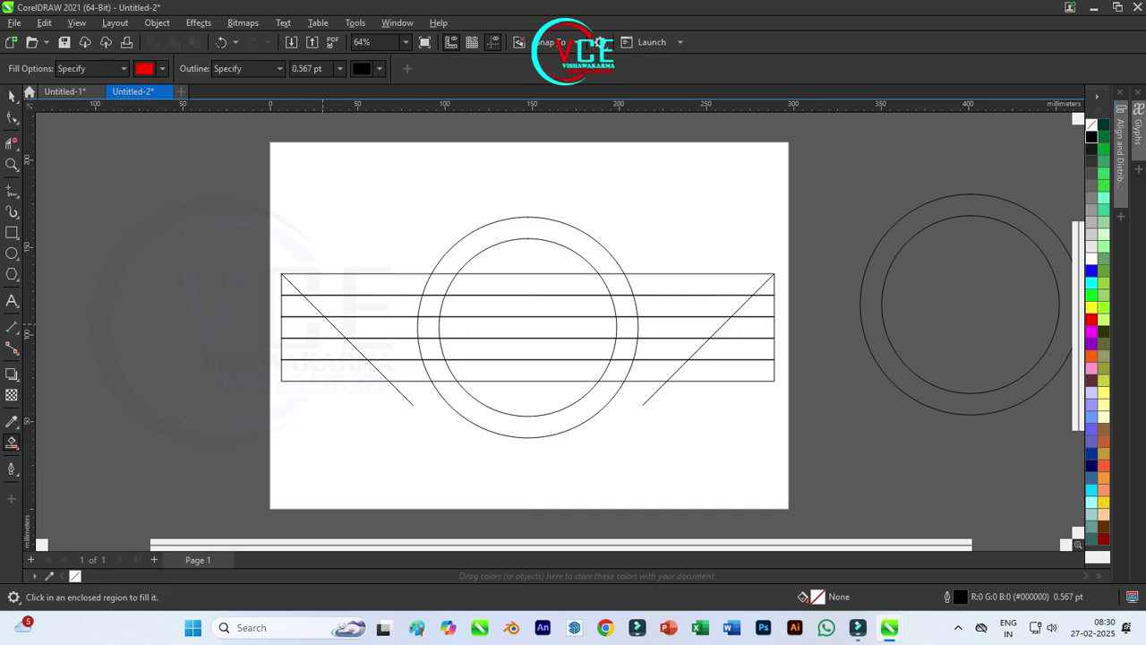
click(358, 285)
click(453, 267)
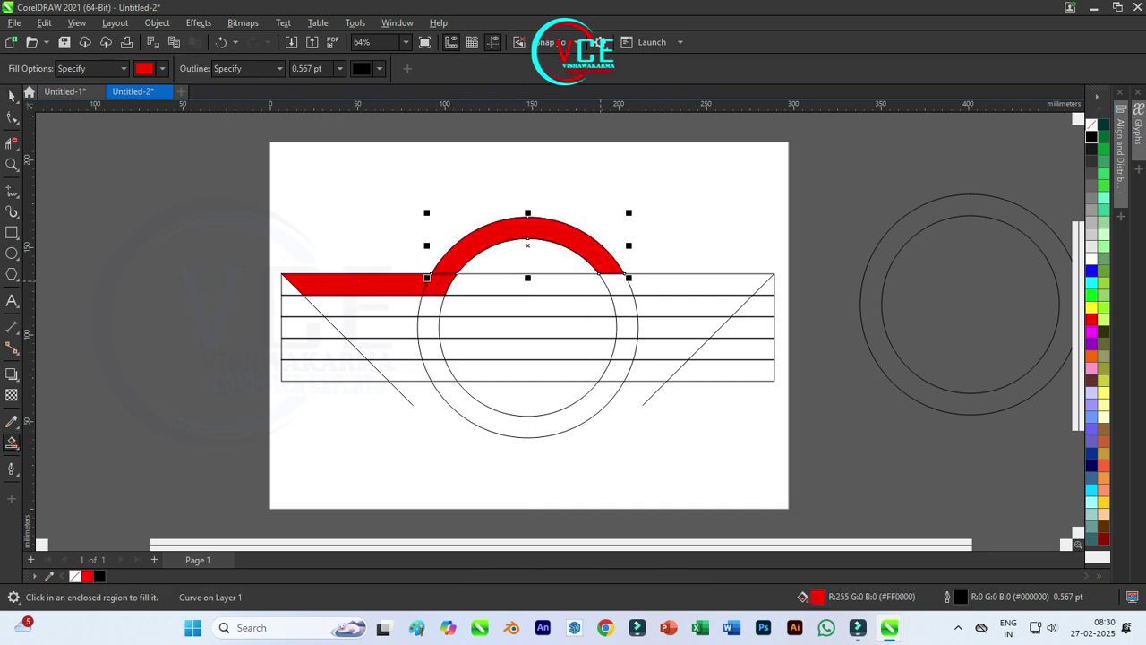
click(616, 284)
click(698, 283)
click(624, 305)
click(627, 327)
click(677, 327)
click(624, 348)
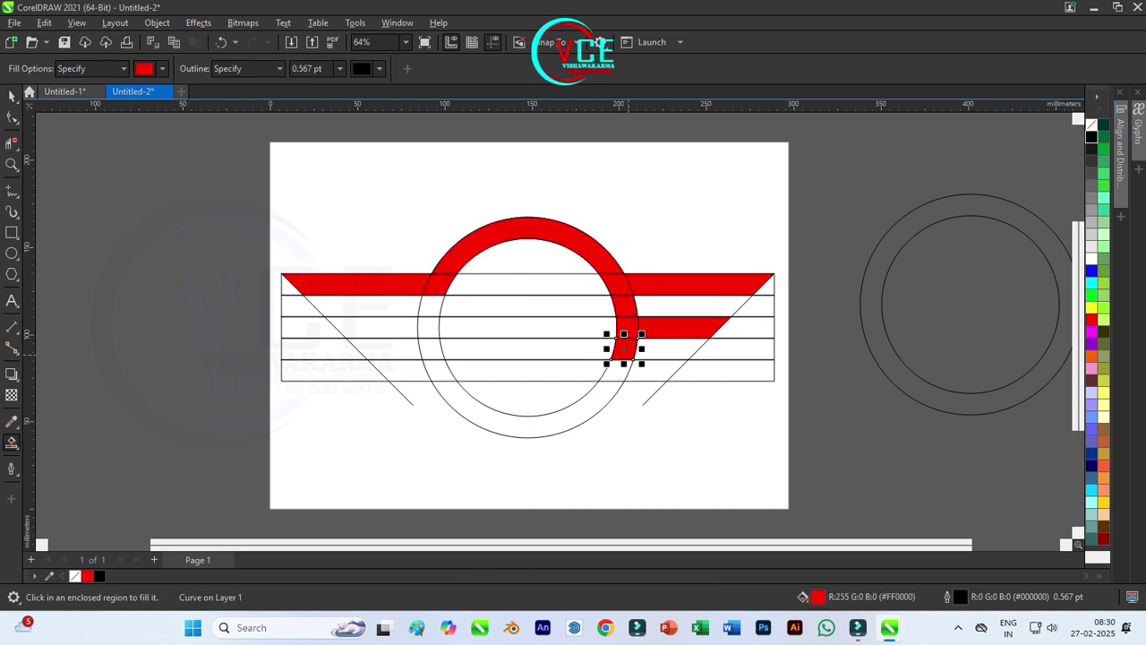
click(627, 370)
click(662, 370)
click(528, 428)
click(428, 370)
click(394, 370)
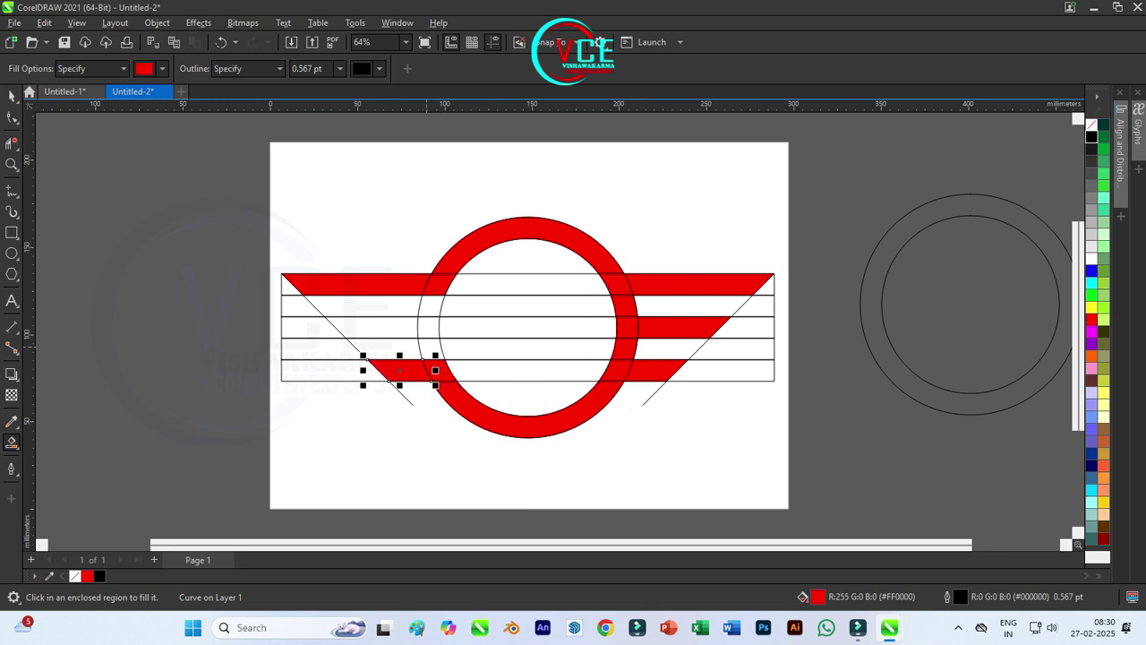
click(428, 349)
click(428, 327)
click(371, 327)
click(431, 305)
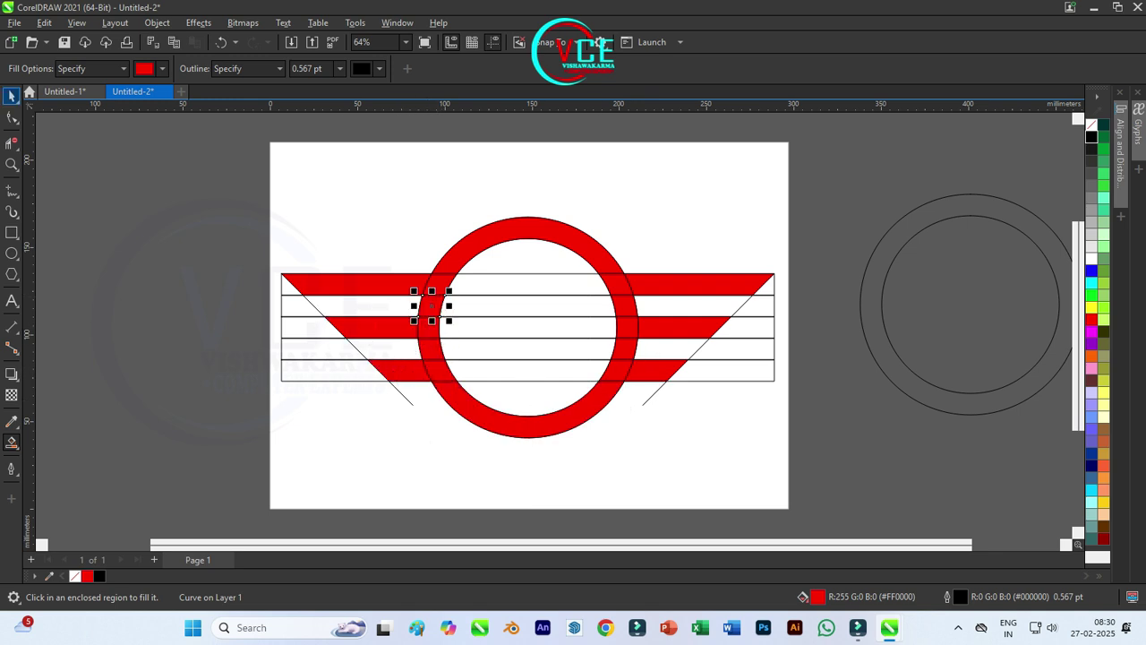
Step: Delete the four guide rectangle outlines and both diagonal guide lines
key(space)
click(516, 316)
key(Delete)
click(516, 296)
key(Delete)
click(516, 338)
key(Delete)
click(516, 380)
key(Delete)
click(405, 398)
key(Delete)
click(659, 388)
key(Delete)
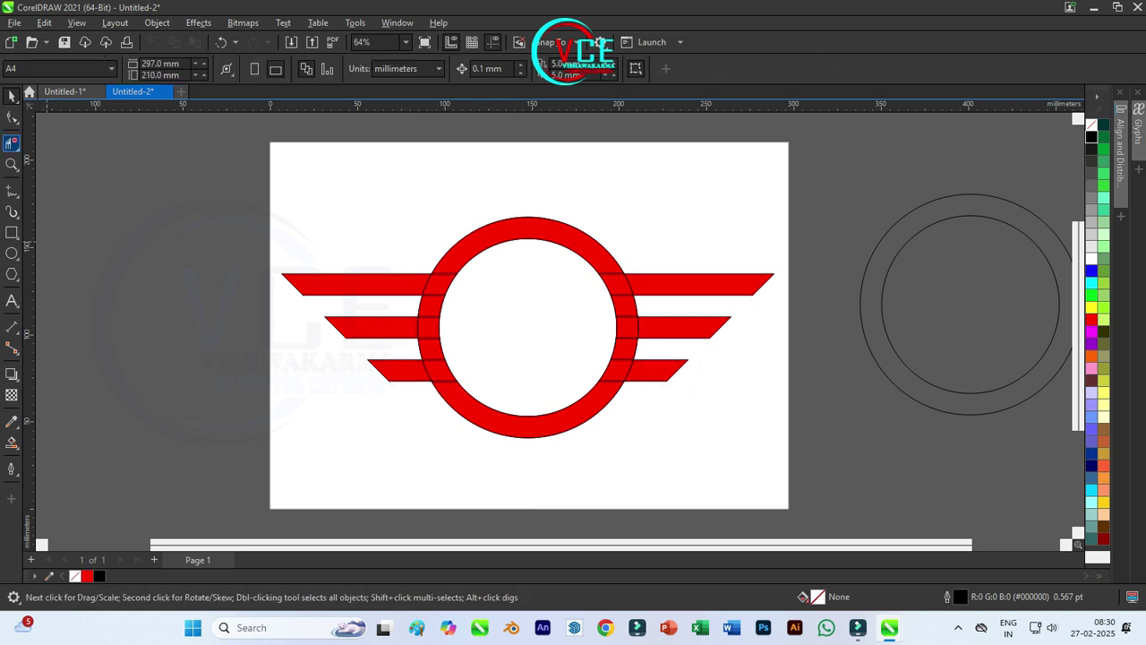
Step: Select all the red pieces and weld them into one winged emblem
drag(226, 206, 832, 450)
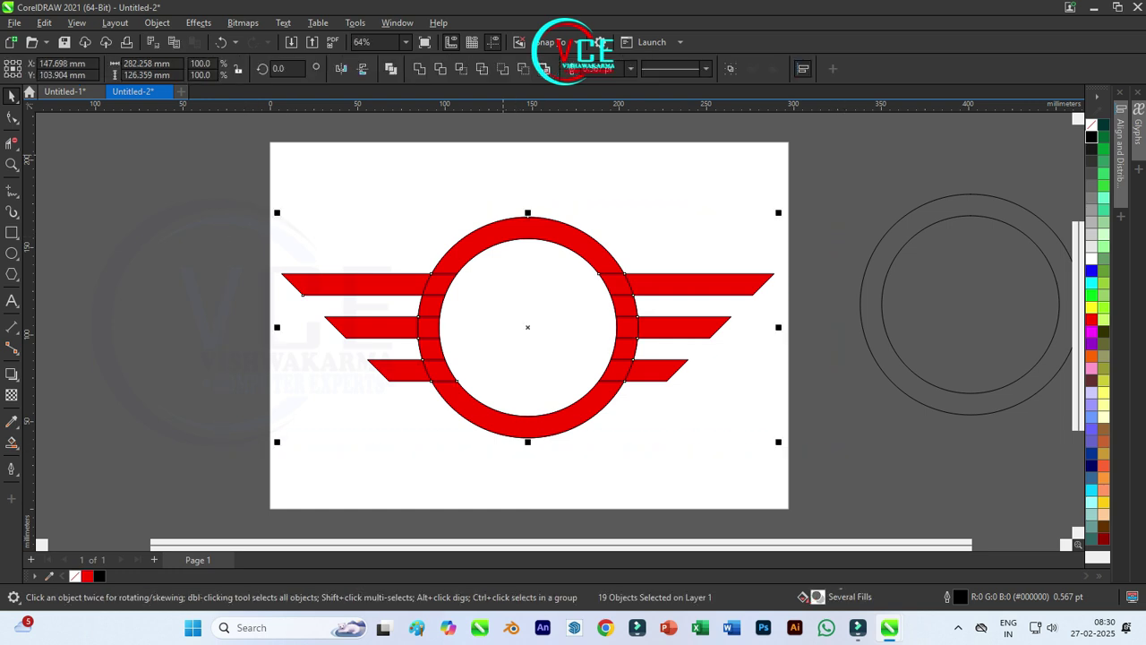
click(419, 69)
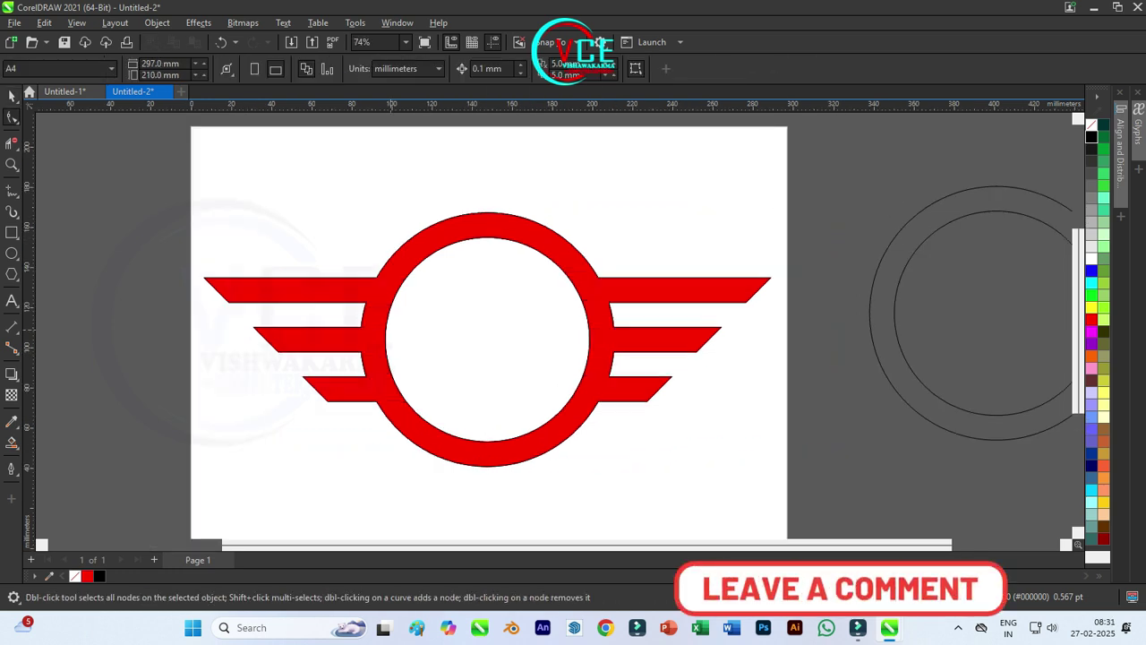
scroll(374, 282, up, 2)
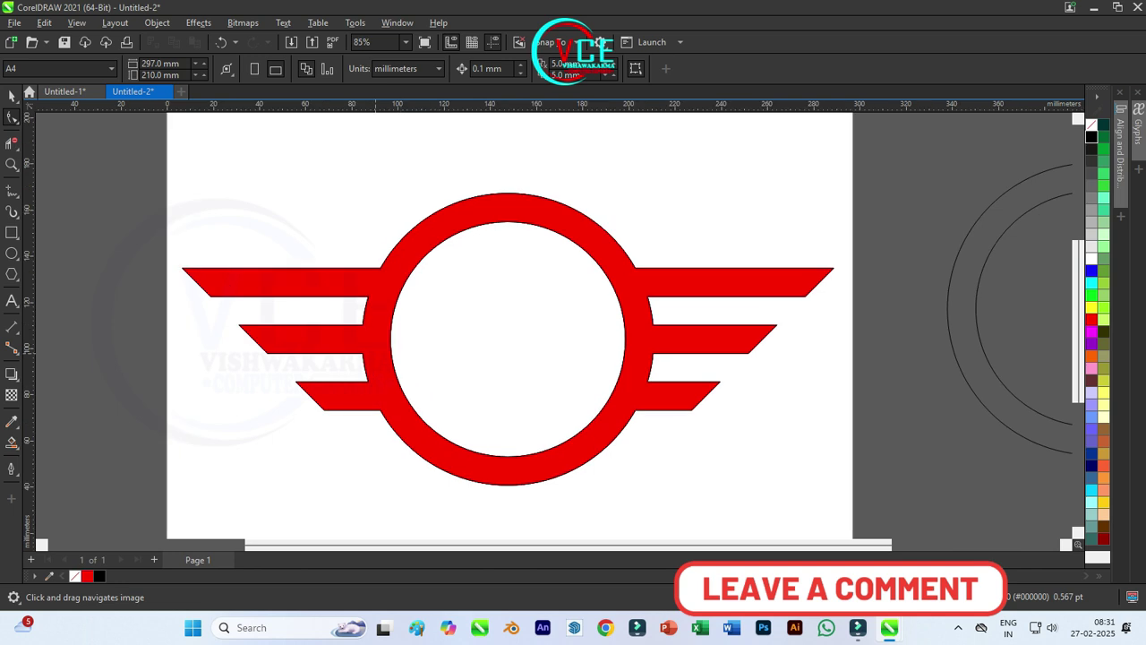
key(space)
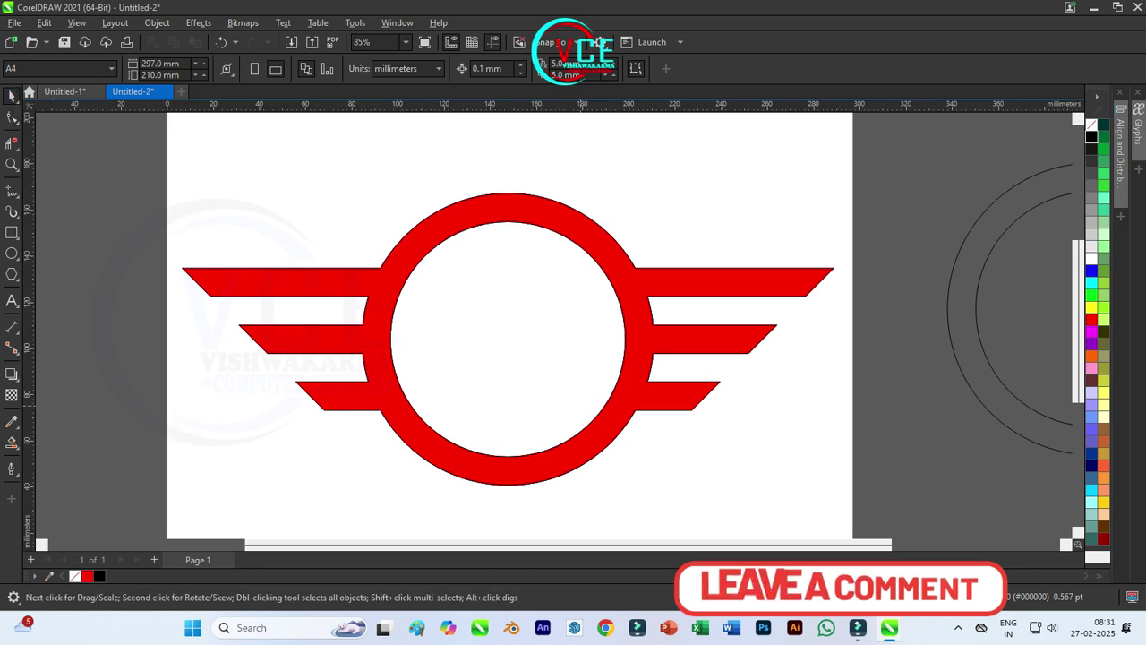
scroll(188, 111, down, 2)
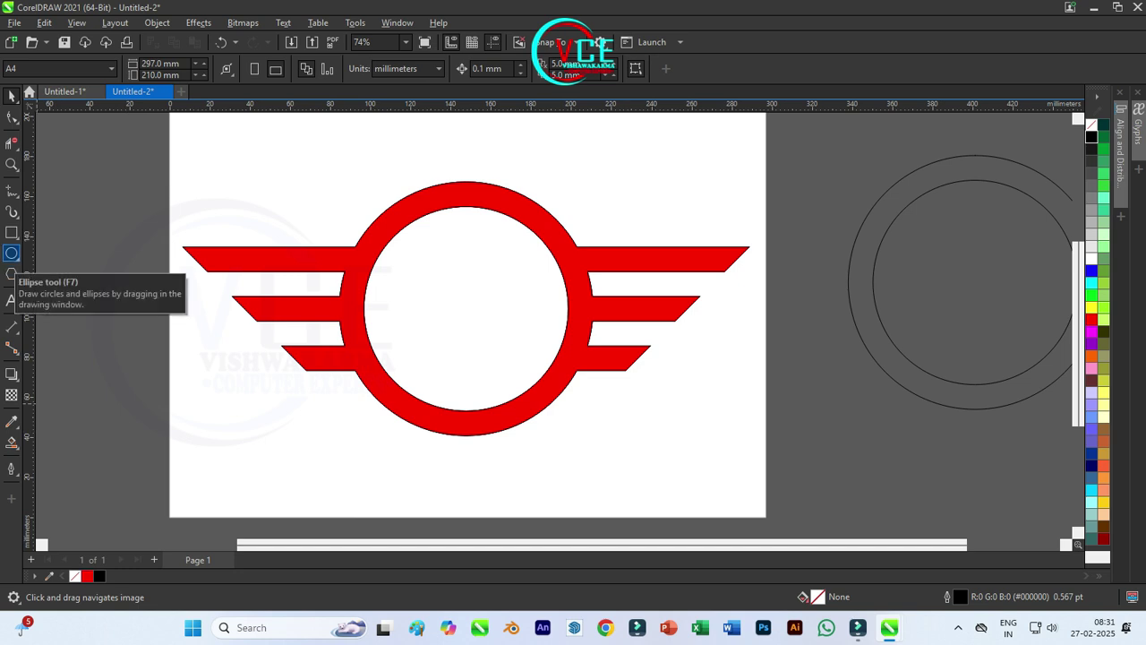
click(12, 301)
Step: Type the caption 'VISHWAKARMA COMPUTER EXPERTS' below the logo
click(315, 495)
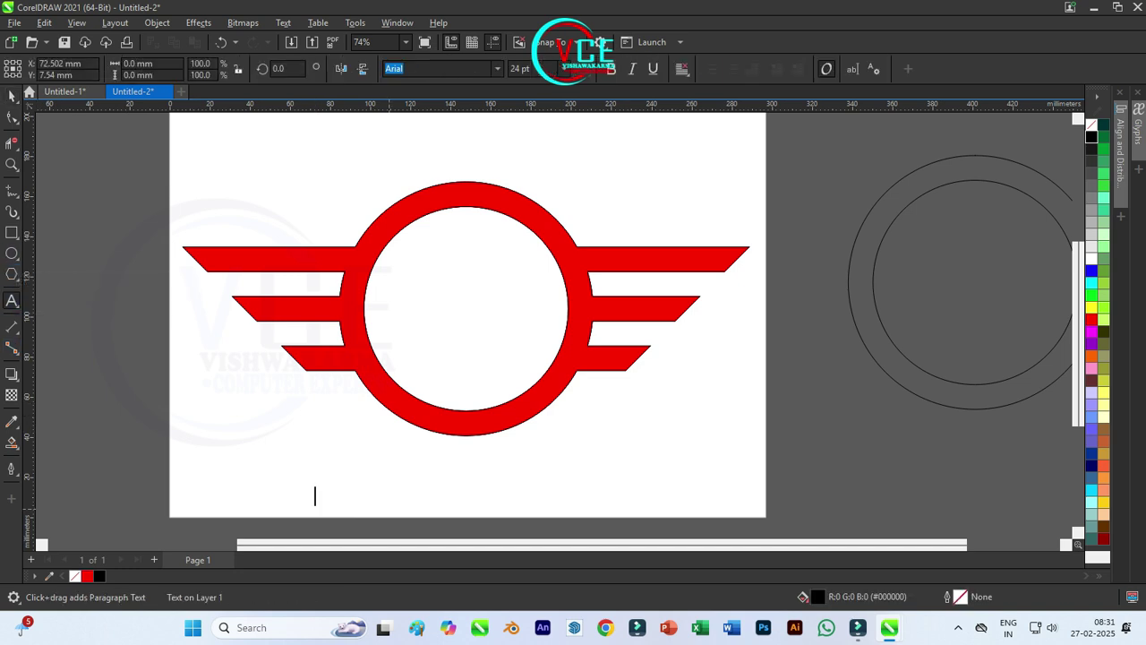
text(VISHWA)
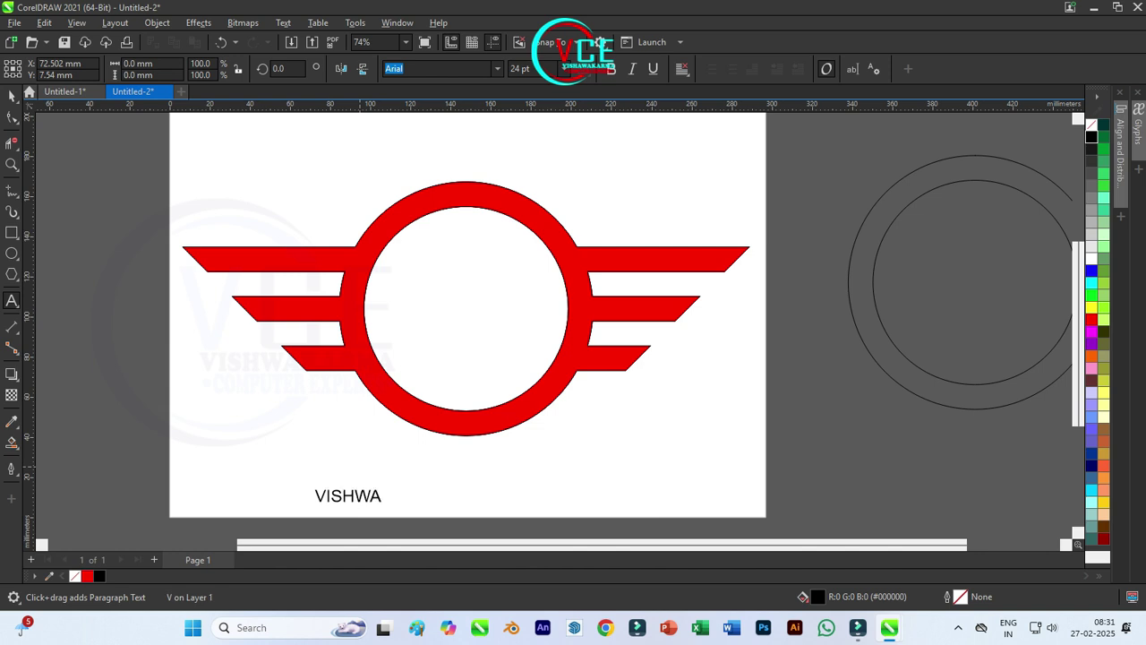
text(KARMA COMPUTR)
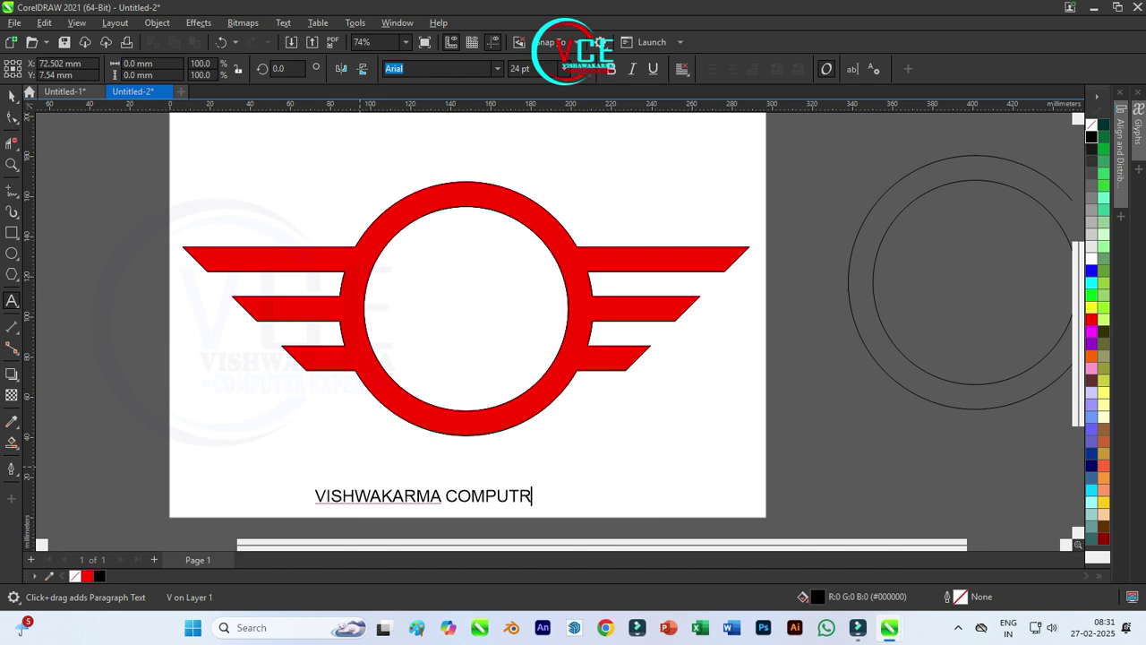
key(BackSpace)
text(ER EXPERTS)
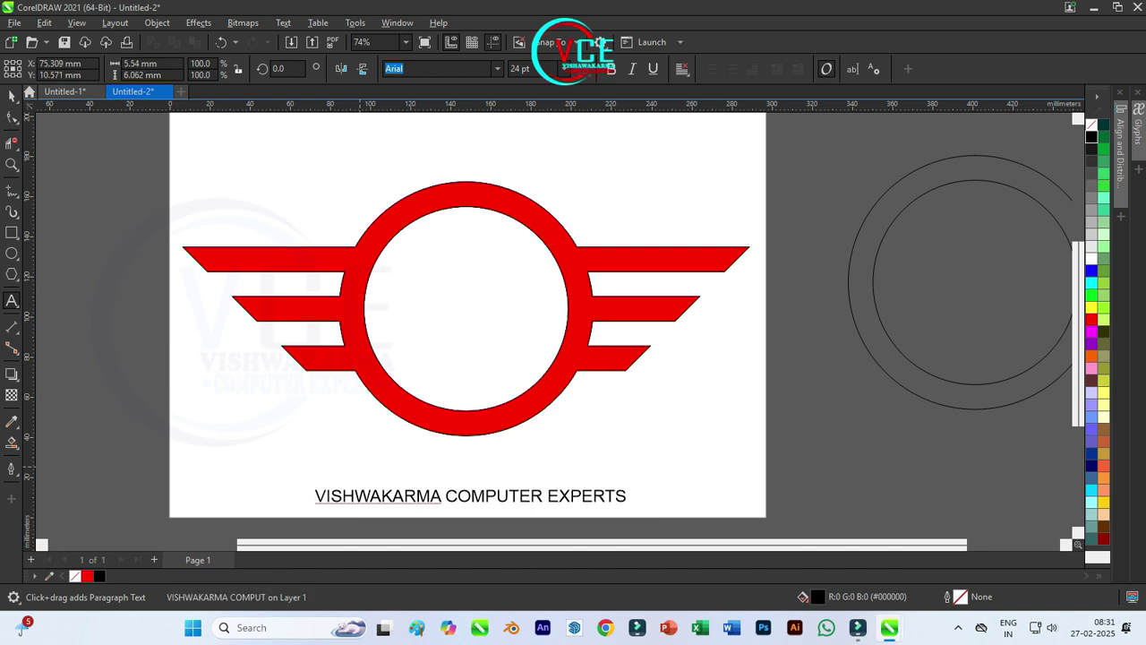
key(ctrl+space)
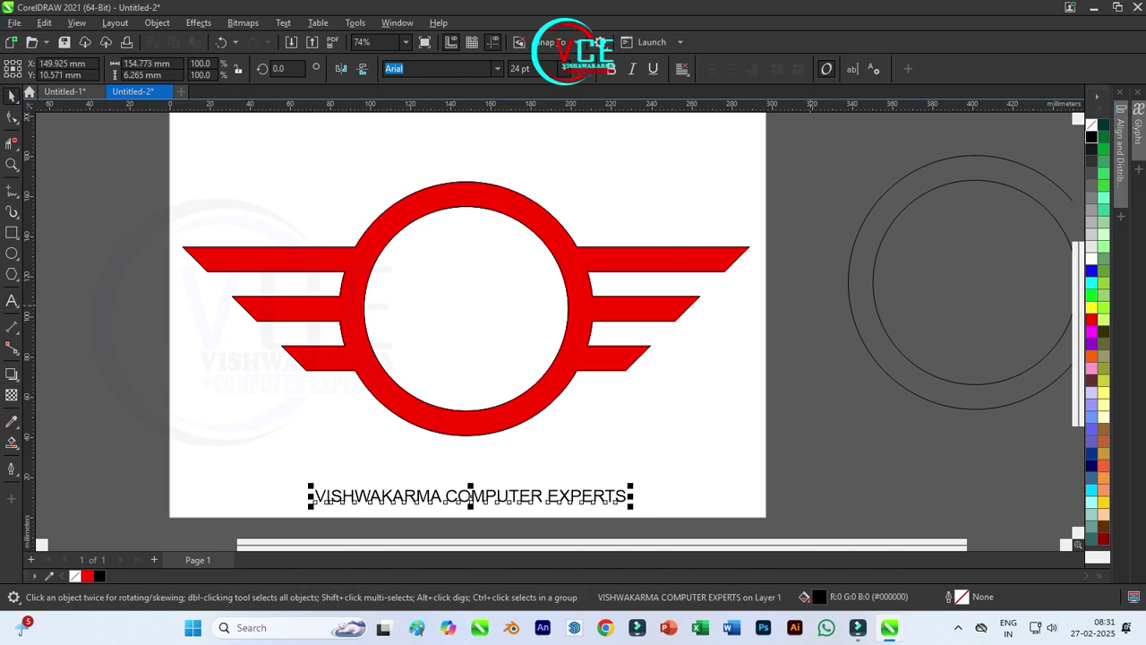
Step: Place a spare circle inside the red ring and enlarge it to 101.744 mm
key(Tab)
scroll(813, 397, up, 2)
scroll(813, 397, down, 4)
drag(797, 274, 993, 184)
drag(881, 274, 1034, 213)
drag(720, 421, 376, 279)
scroll(725, 328, up, 1)
drag(377, 187, 377, 183)
Step: Undo the circle change, enlarge the caption, and fit it along the circle's path
key(ctrl+z)
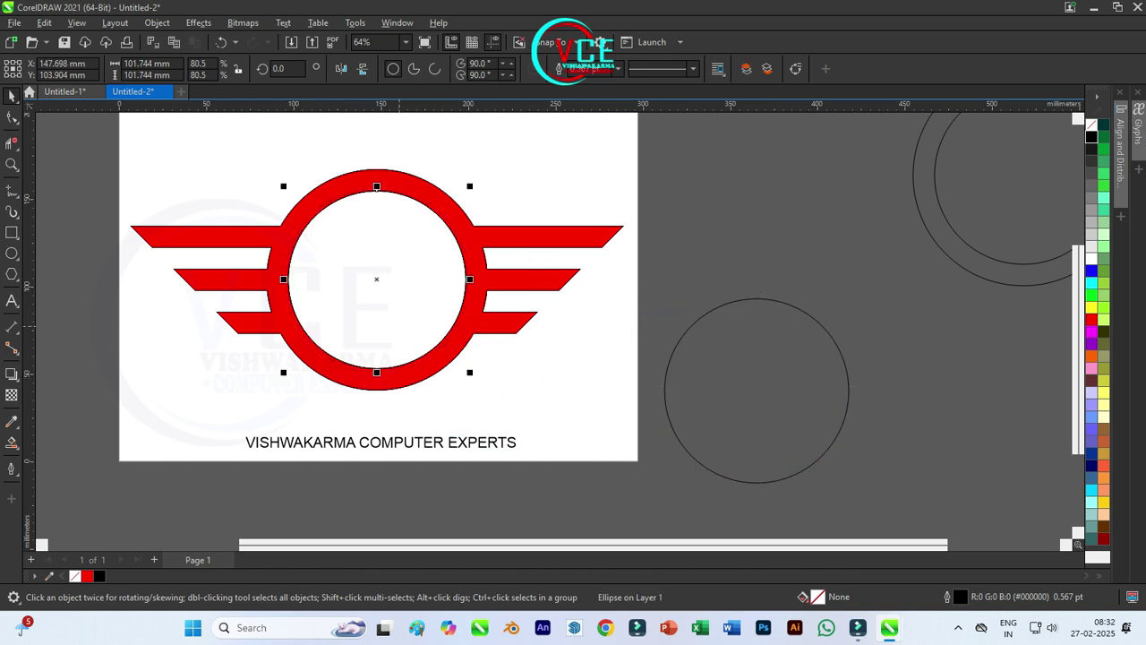
drag(380, 442, 730, 294)
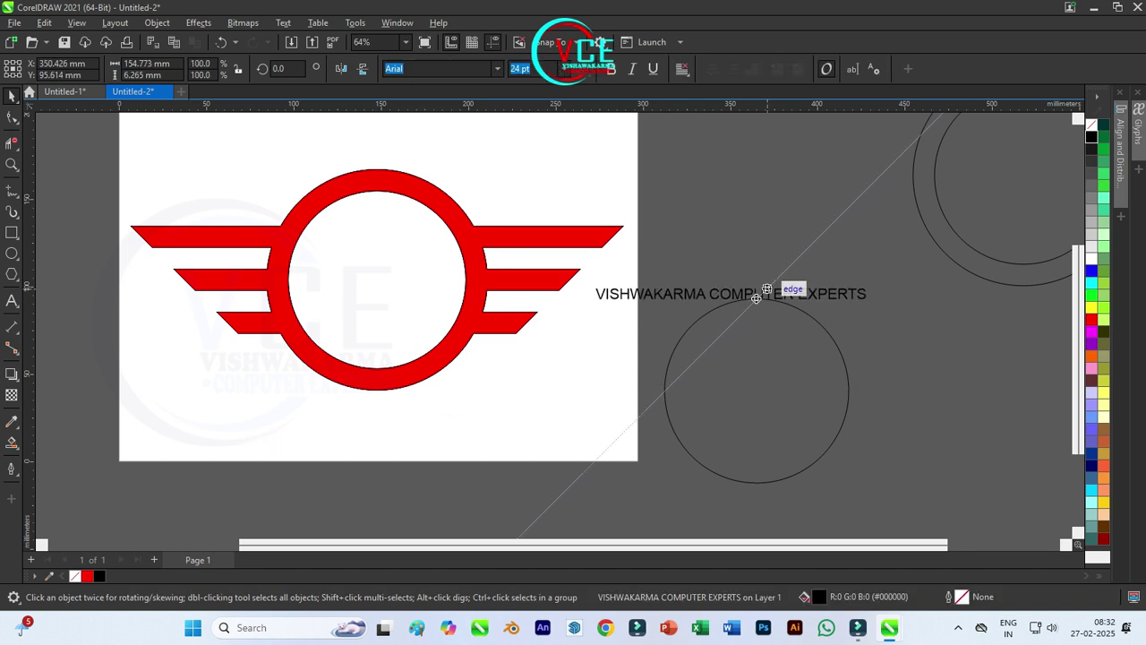
drag(866, 301, 908, 305)
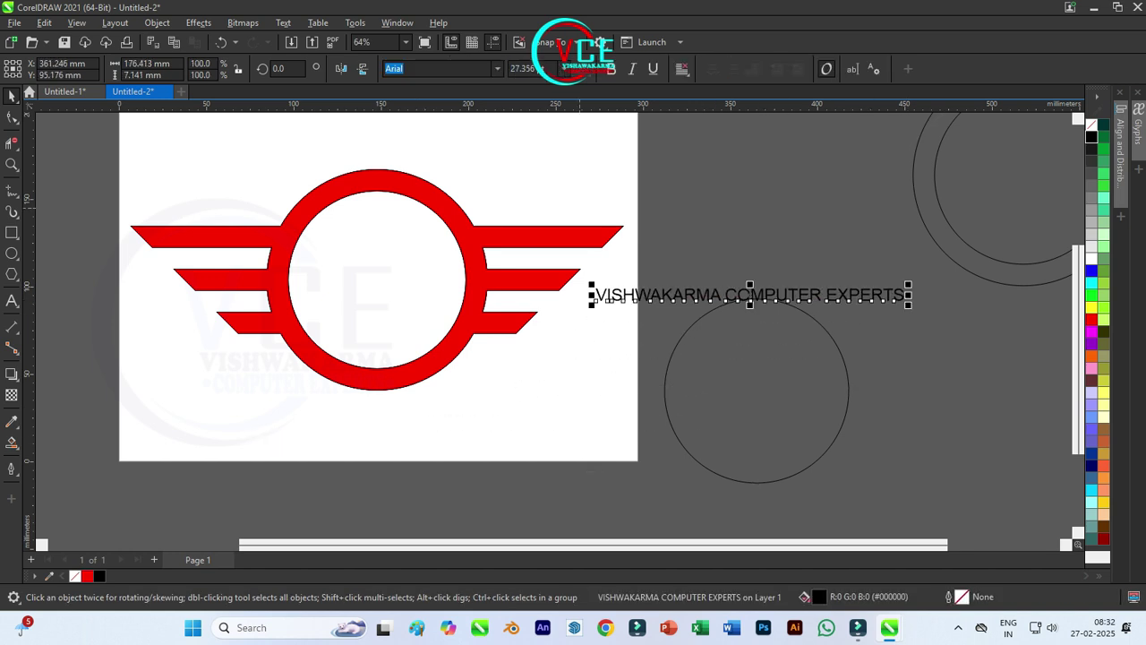
drag(973, 501, 641, 269)
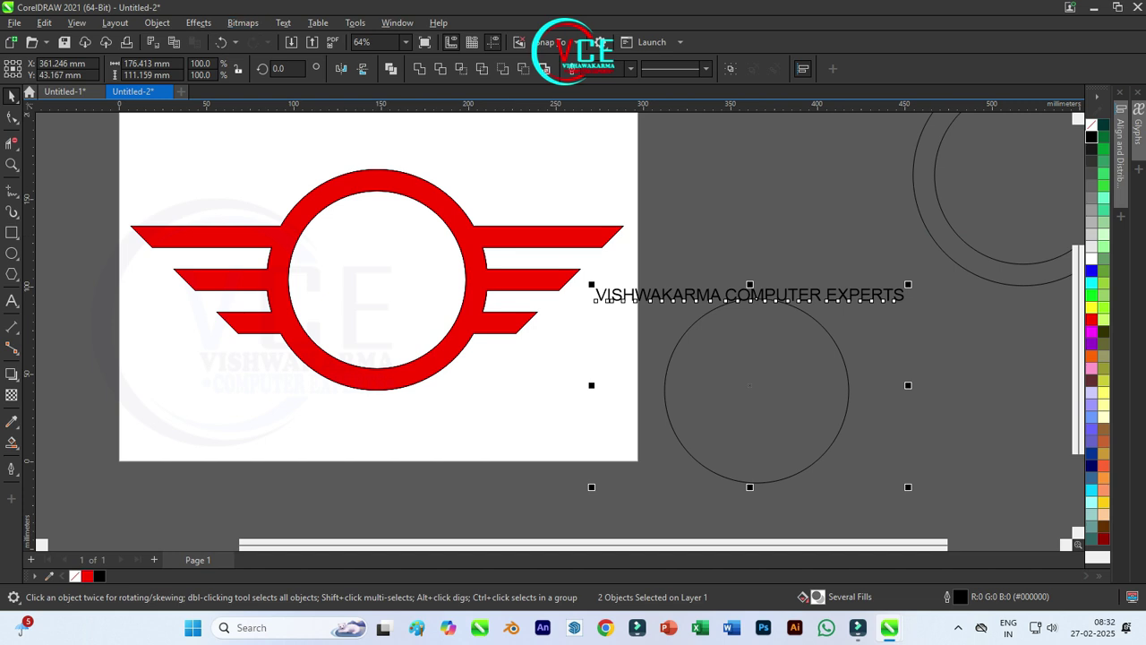
key(alt+x)
key(Up)
key(Return)
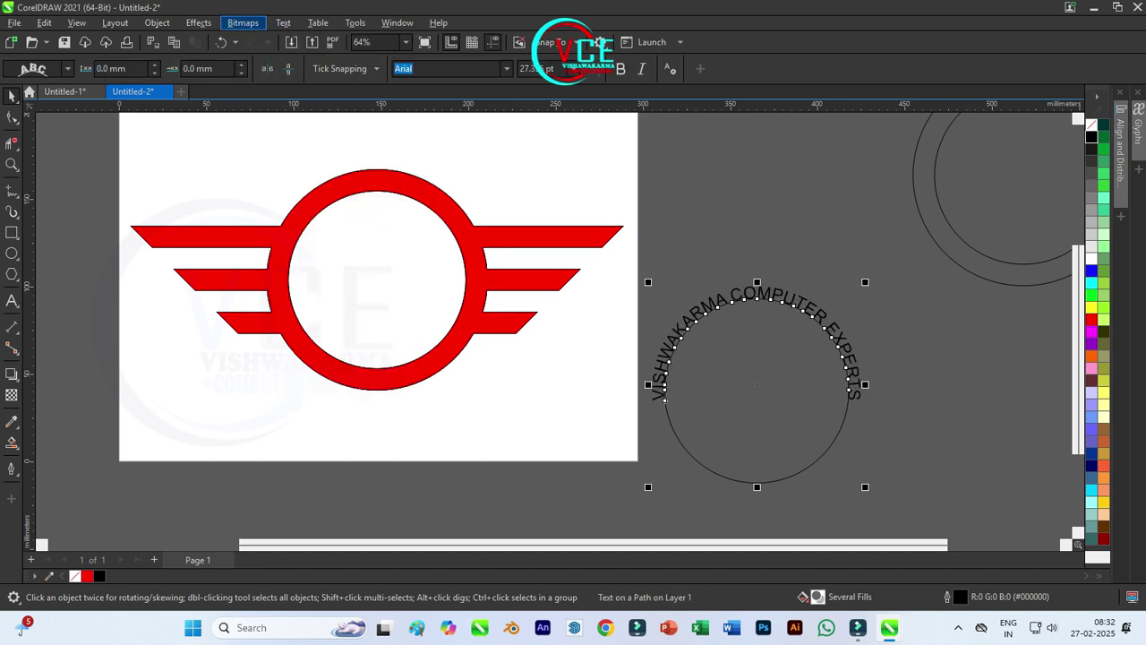
Step: Break the curved text apart from its circle and re-centre the circle inside the arc
click(157, 23)
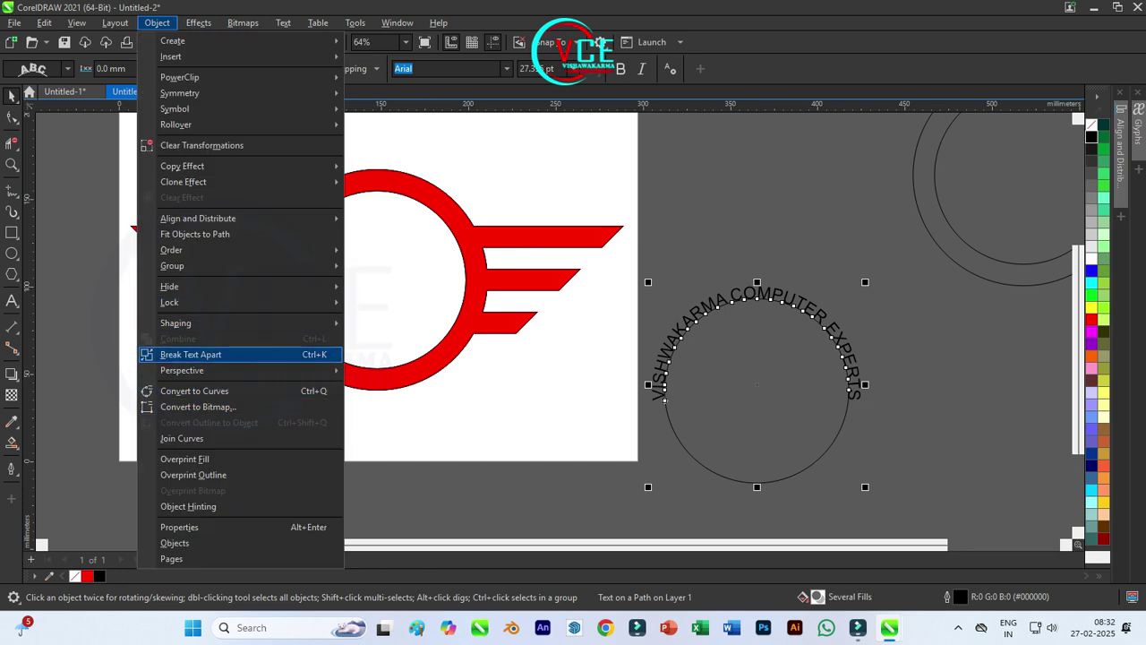
key(Return)
click(756, 482)
drag(756, 482, 807, 542)
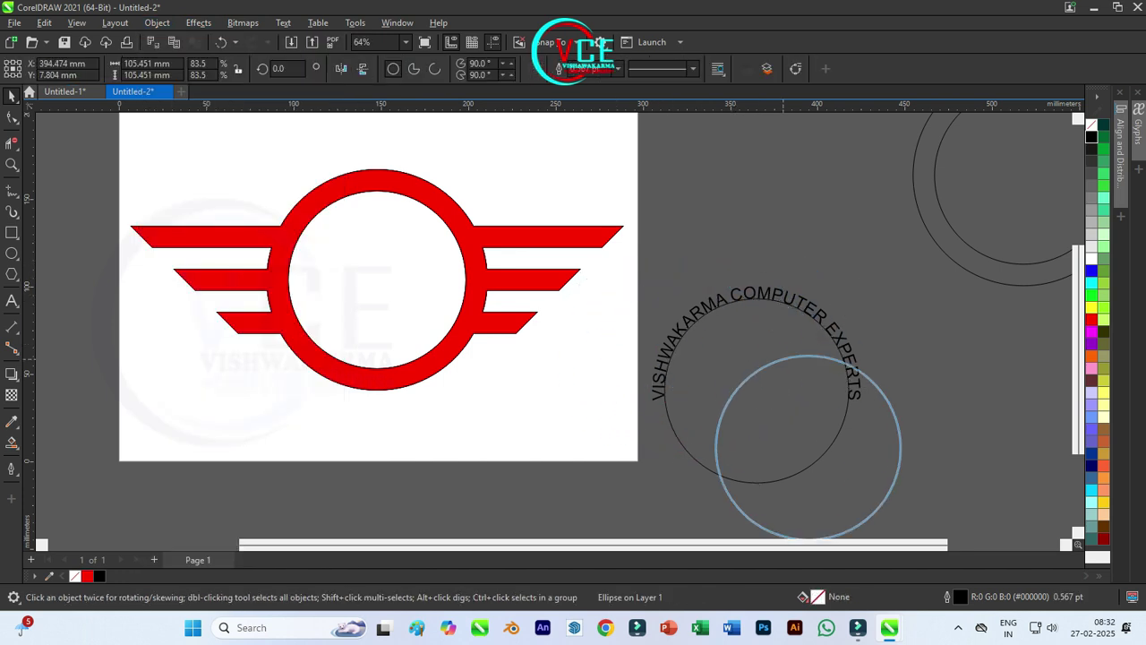
scroll(730, 229, down, 1)
drag(789, 464, 752, 435)
Step: Centre the arched caption over the red ring, restoring it after an accidental delete
drag(894, 454, 634, 257)
drag(750, 364, 464, 276)
key(Delete)
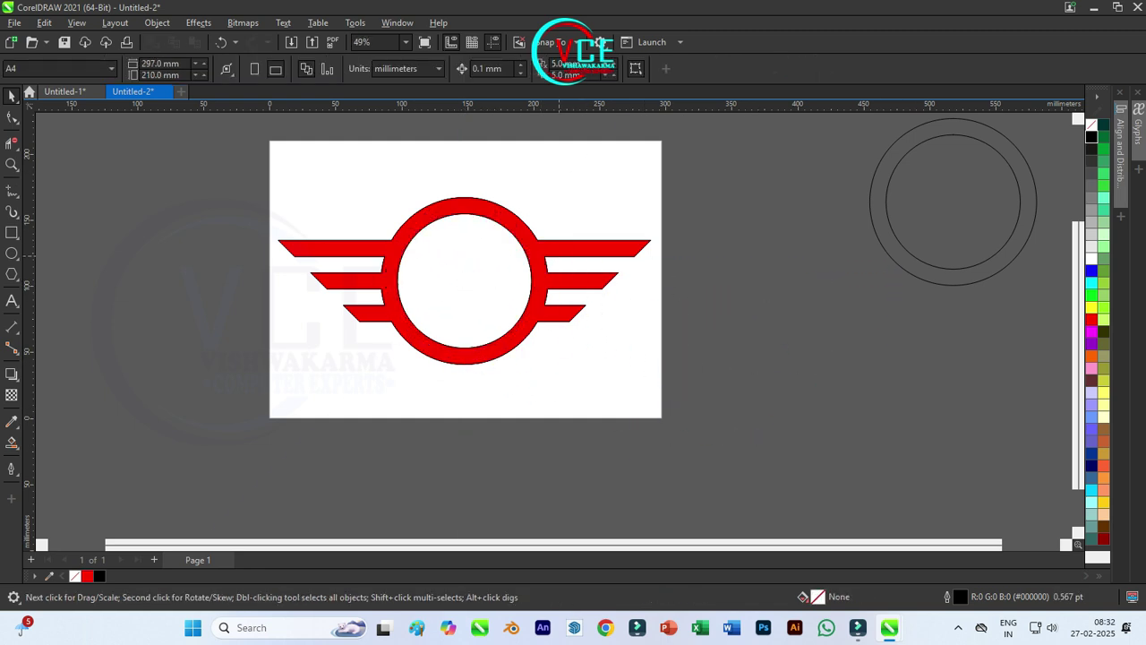
key(ctrl+z)
Step: Check the red winged shape and arc text by selecting each, then deselect
scroll(453, 321, up, 2)
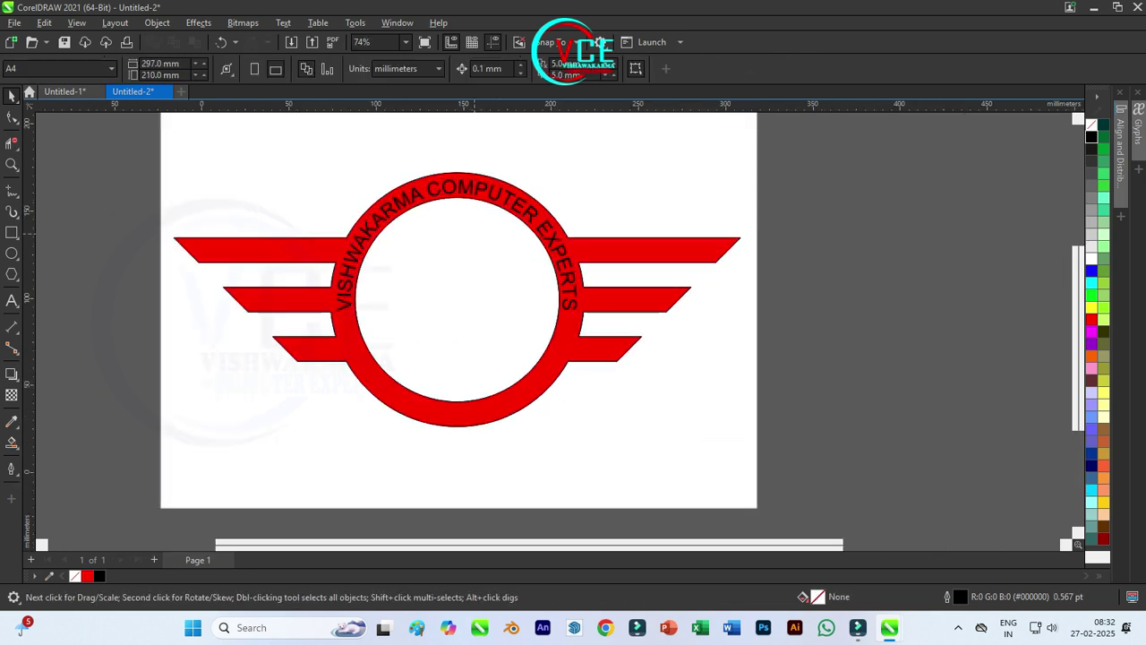
scroll(479, 234, up, 2)
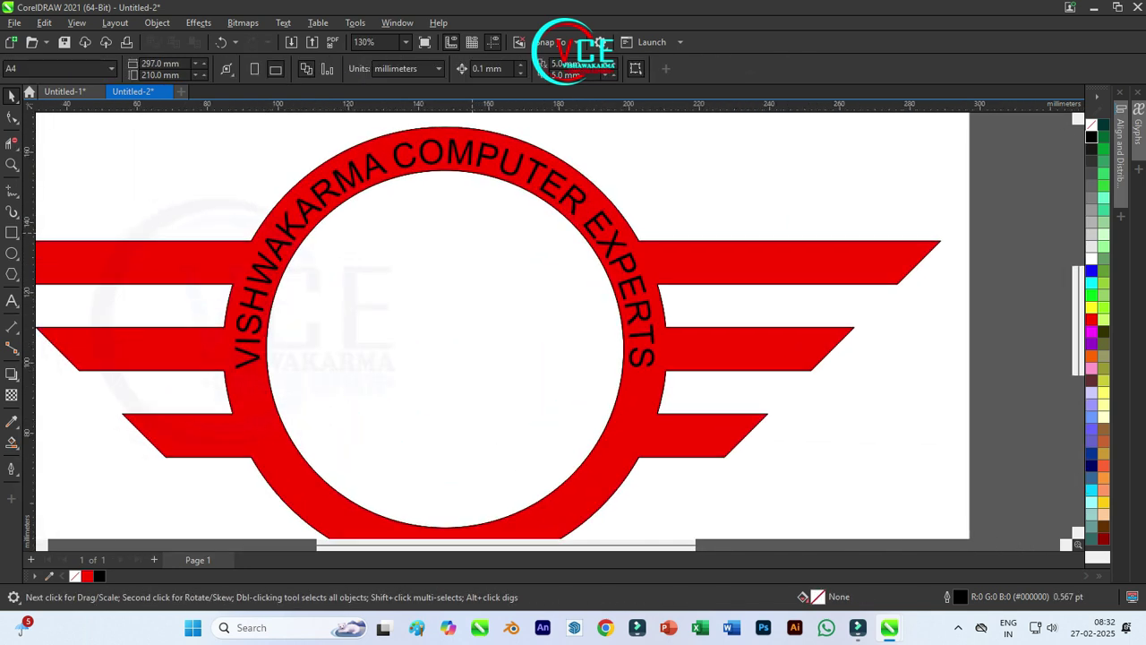
click(443, 125)
click(445, 150)
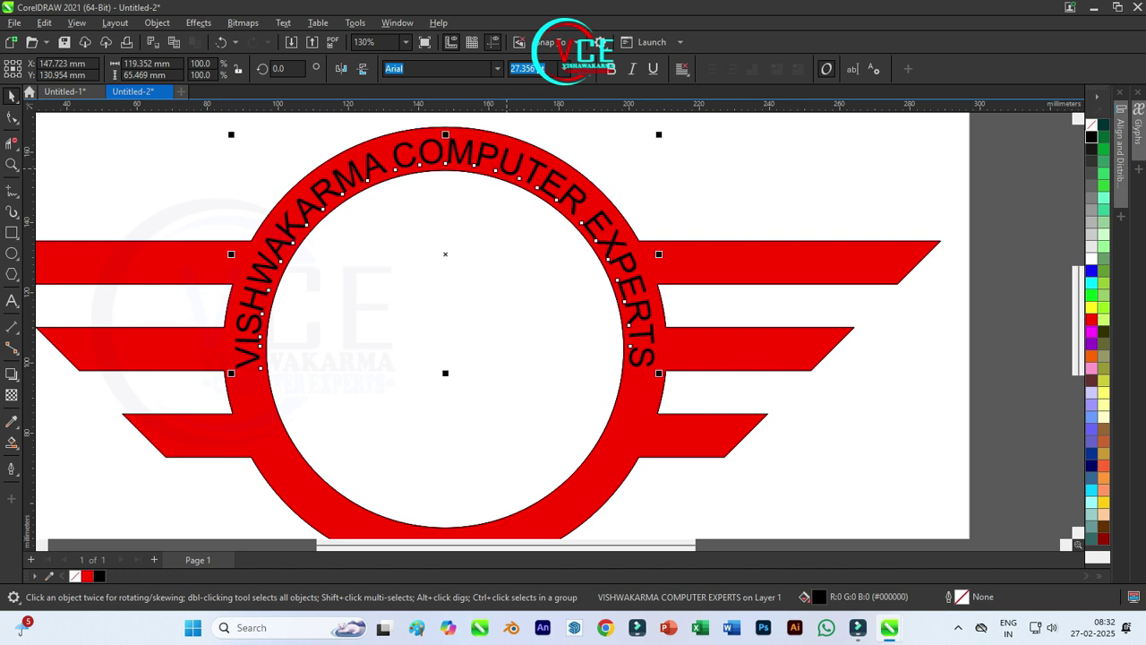
scroll(423, 192, down, 1)
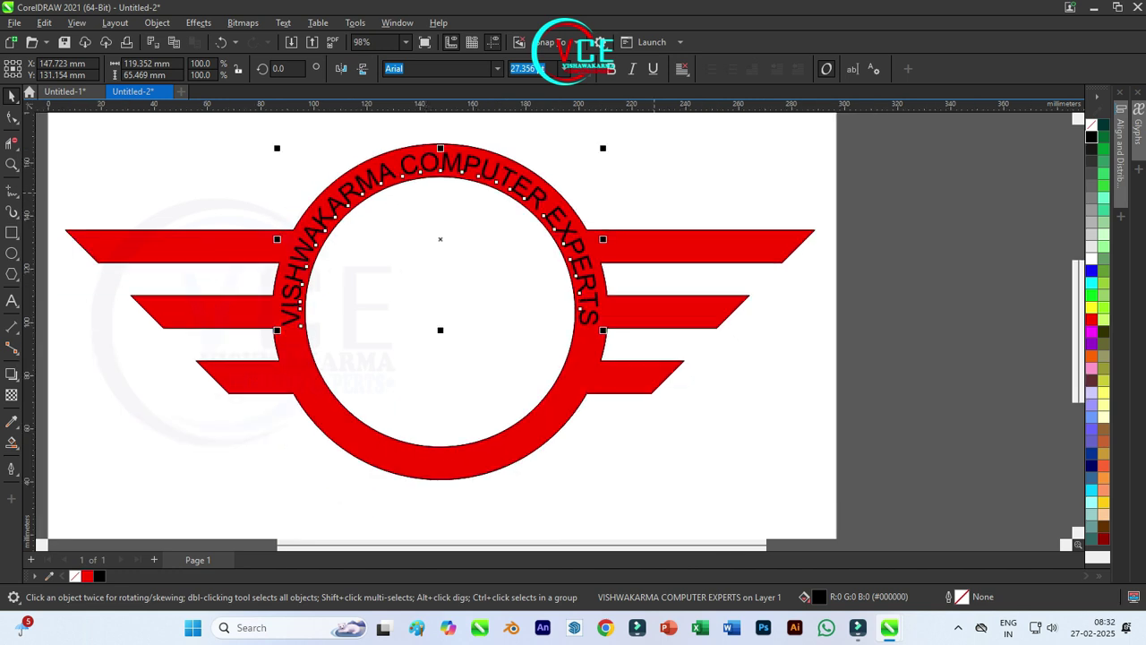
key(Escape)
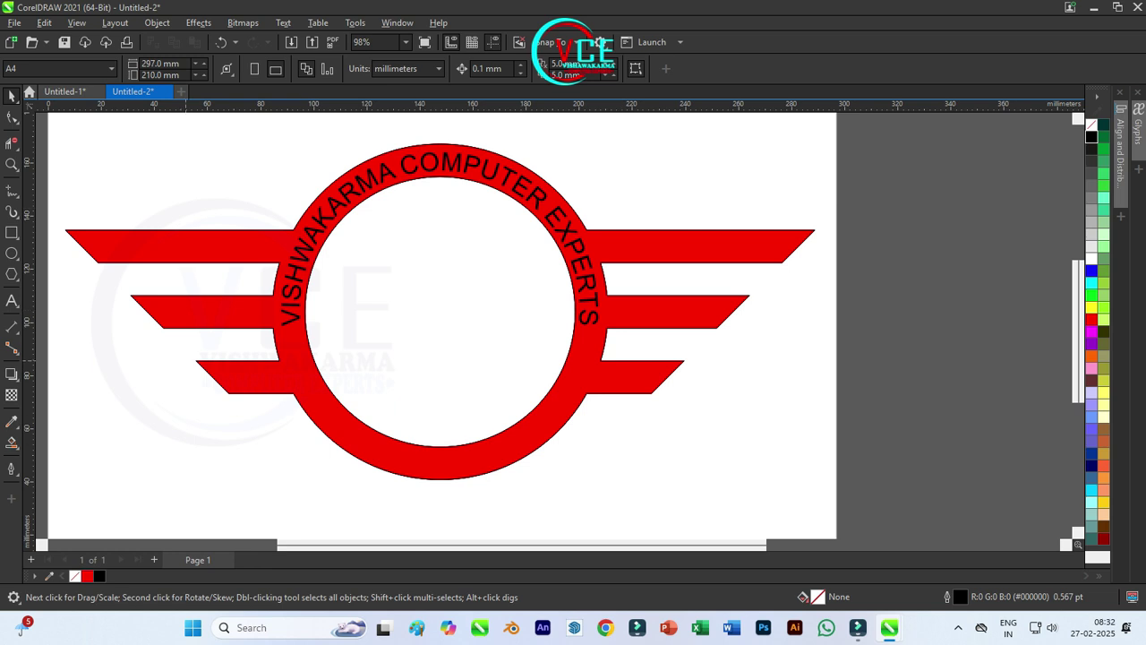
key(F8)
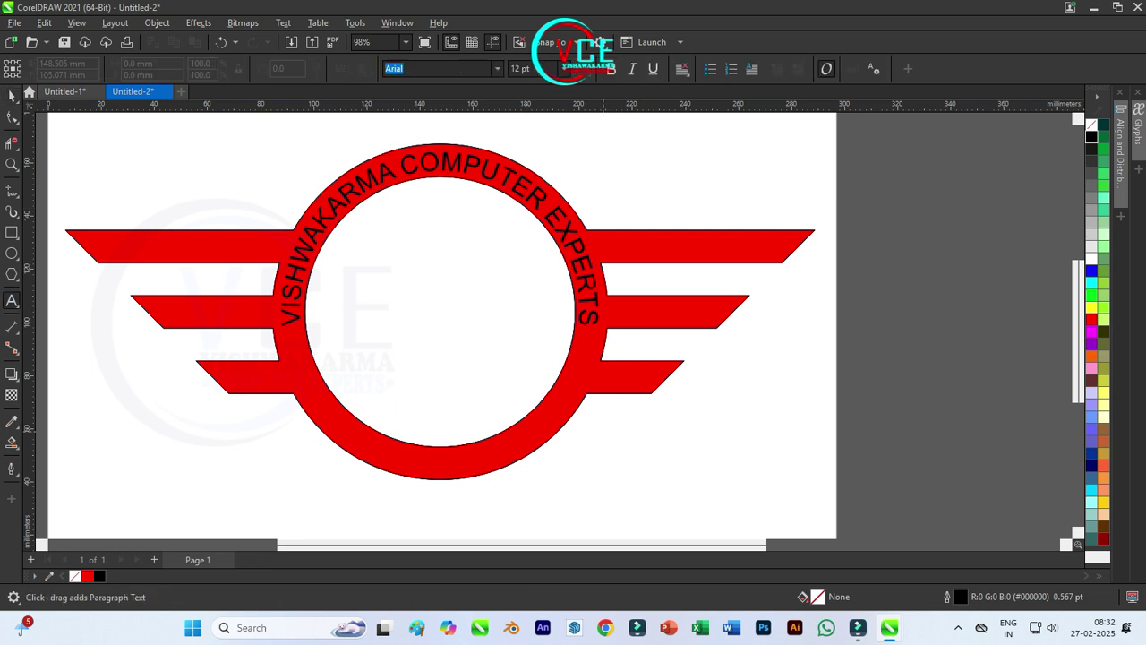
key(space)
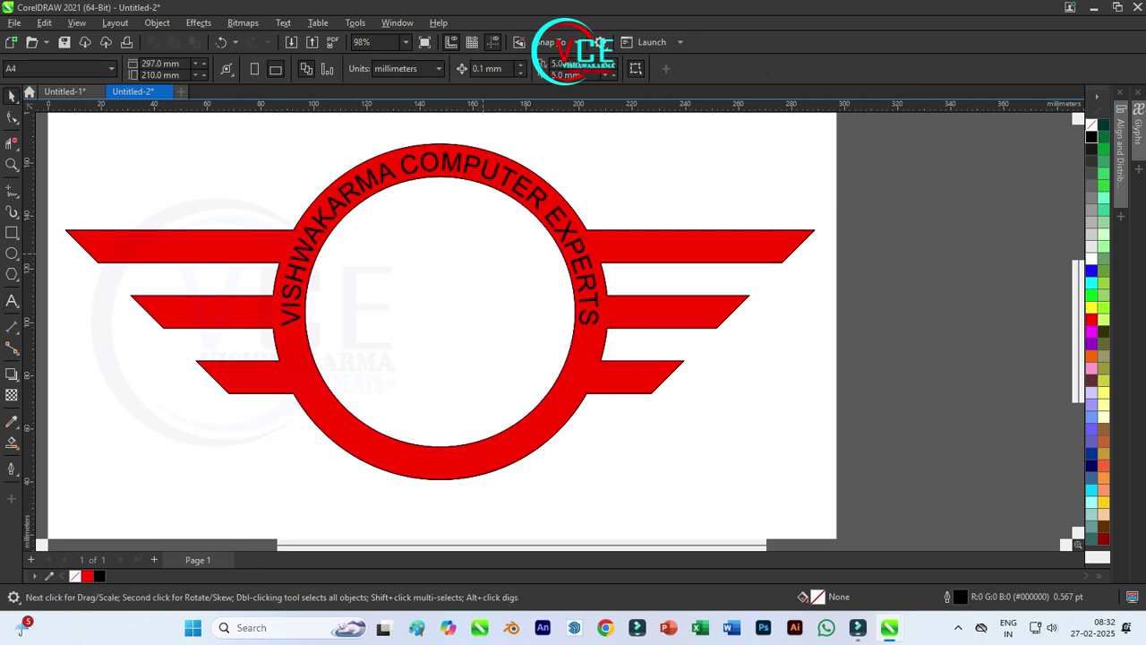
scroll(440, 311, down, 1)
Step: Shrink the ring circle to 120.155 mm, outline it blue, and move it right of the page
mouse_move(494, 309)
mouse_down()
mouse_move(764, 335)
mouse_move(480, 323)
mouse_up()
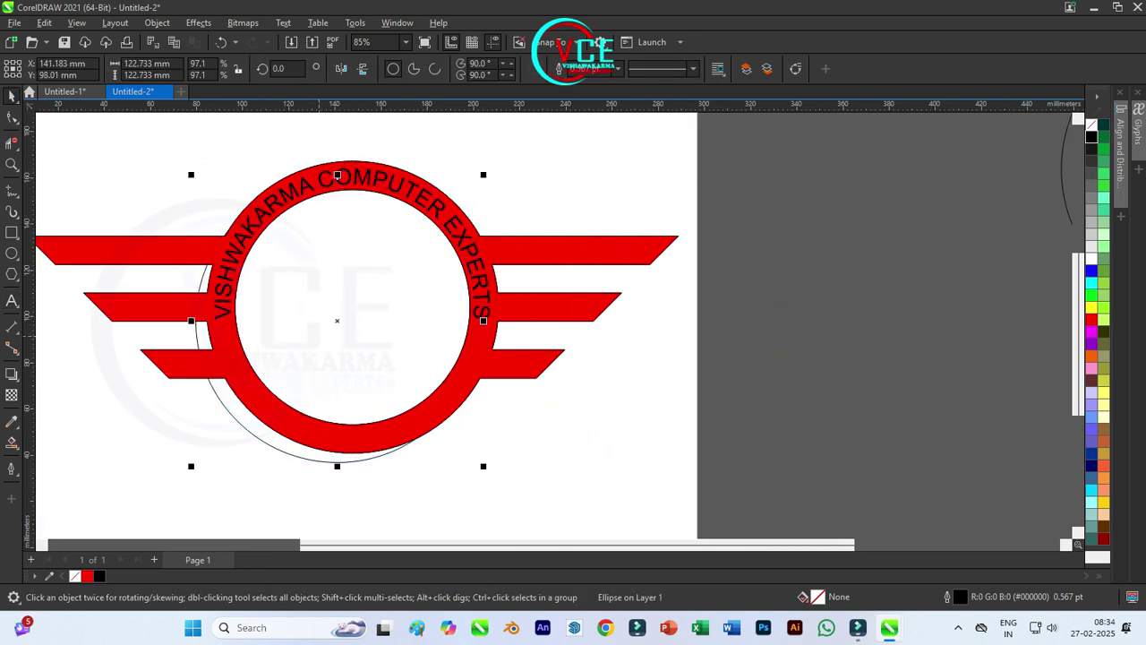
key(ctrl+z)
scroll(353, 343, up, 2)
key(ctrl+y)
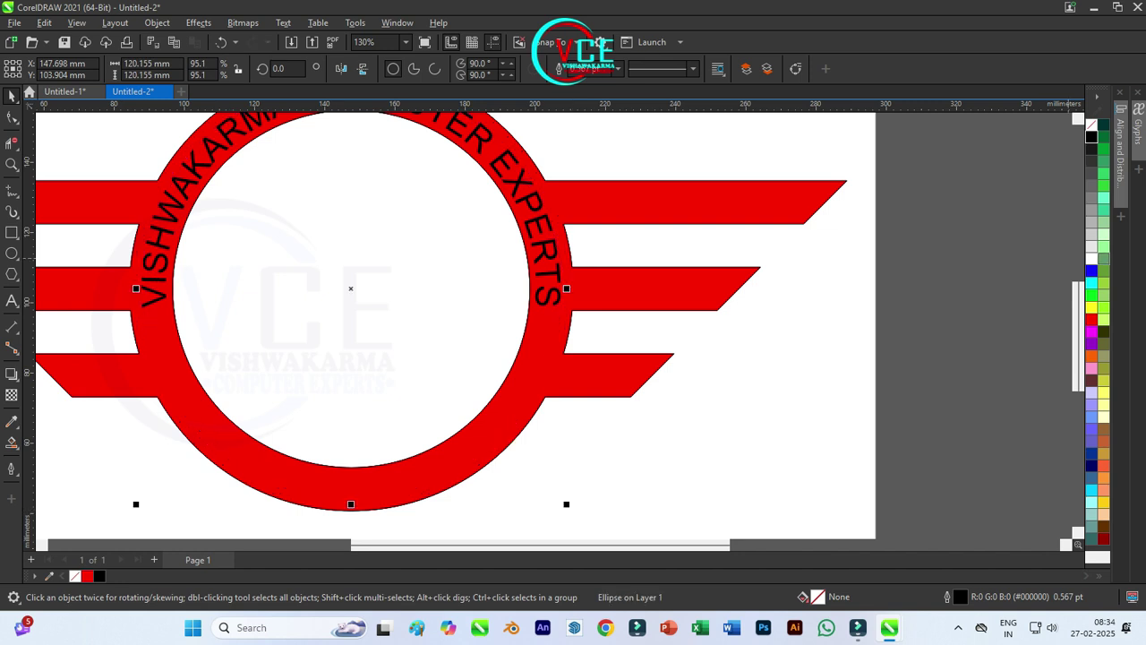
right_click(1091, 271)
drag(351, 289, 781, 305)
scroll(669, 289, down, 2)
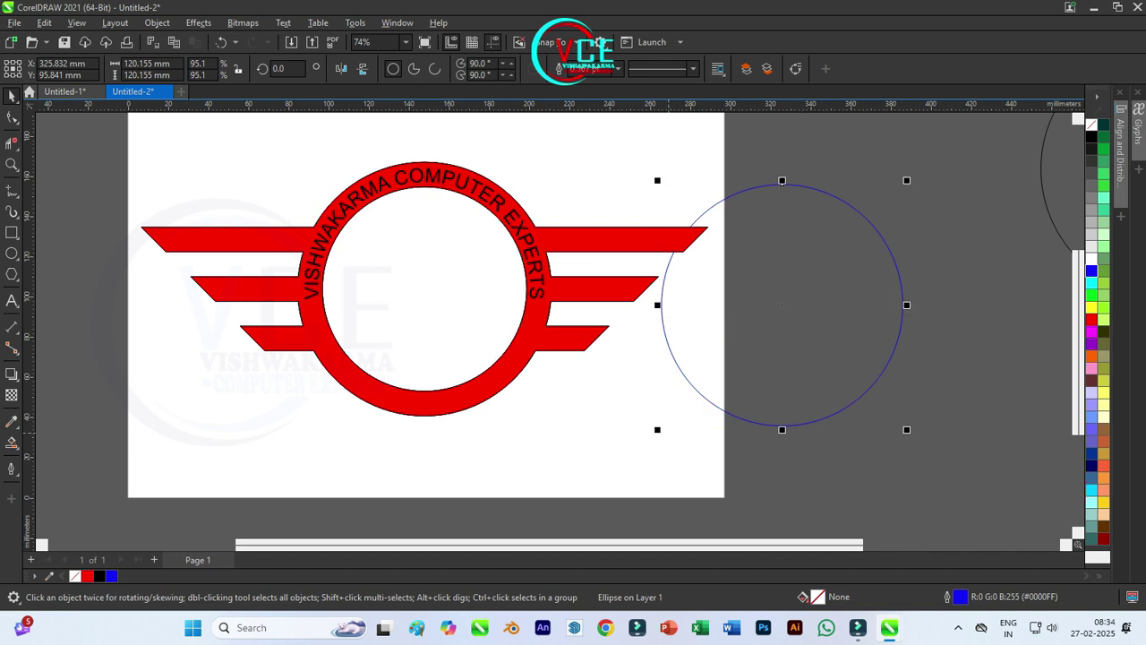
key(Escape)
Step: Type the two contact phone numbers as a text line at the page's lower left
key(F8)
click(184, 427)
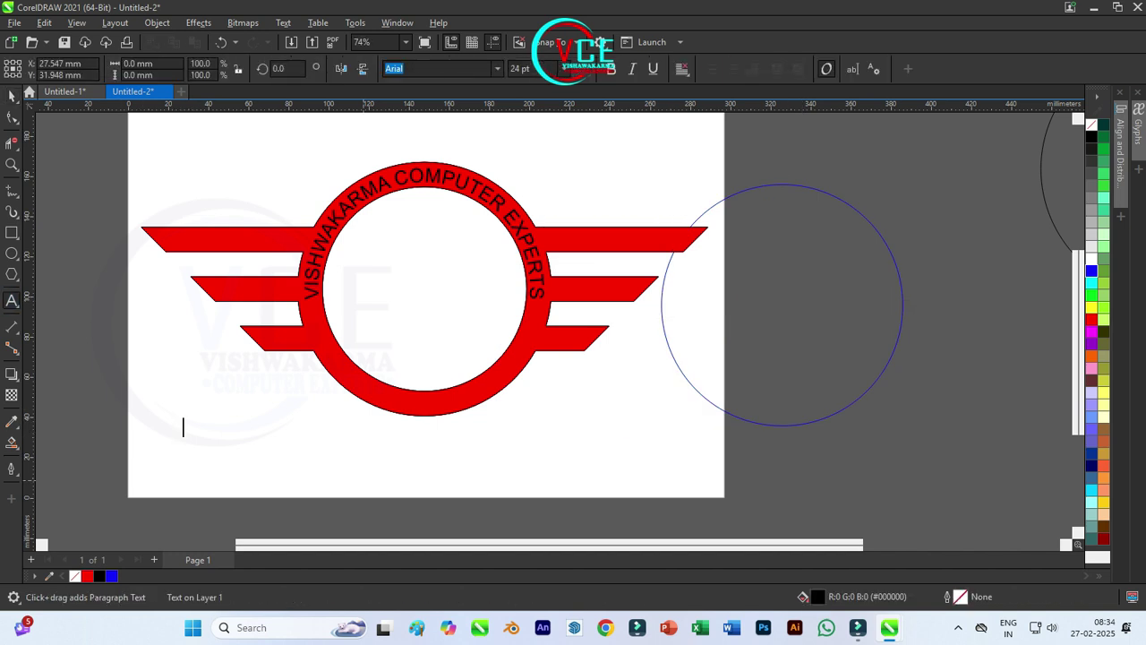
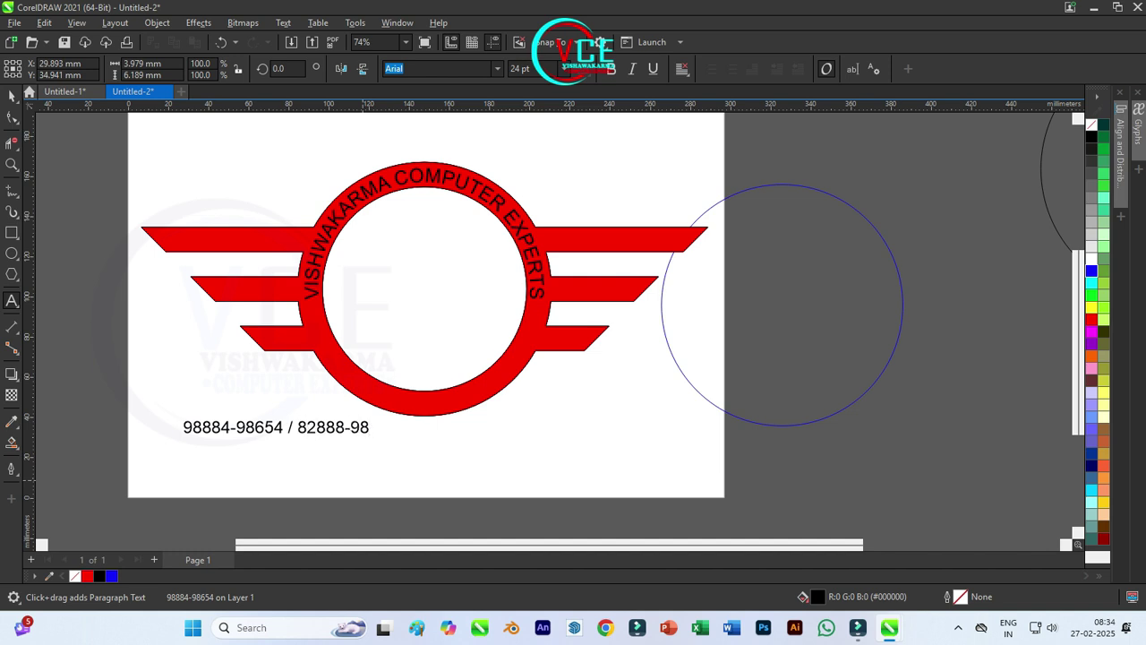
key(ctrl+space)
Step: Select the blue circle together with the phone-number text
key(ctrl+a)
click(696, 384)
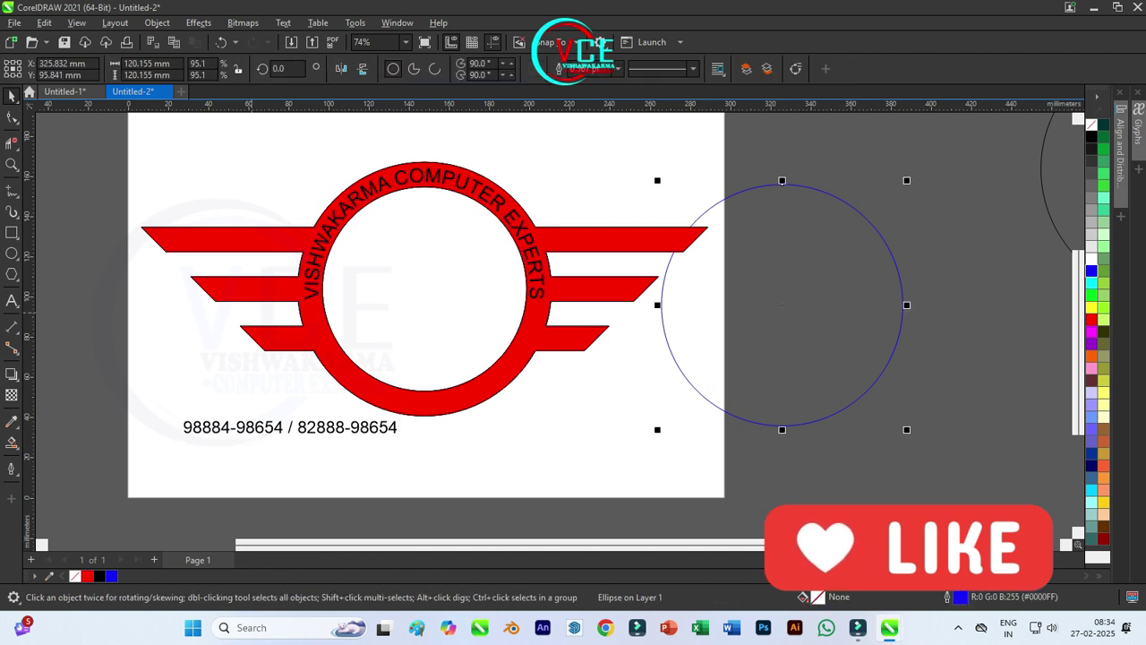
shift+click(296, 428)
Step: Fit the phone numbers to the blue circle and slide them to its bottom
click(283, 23)
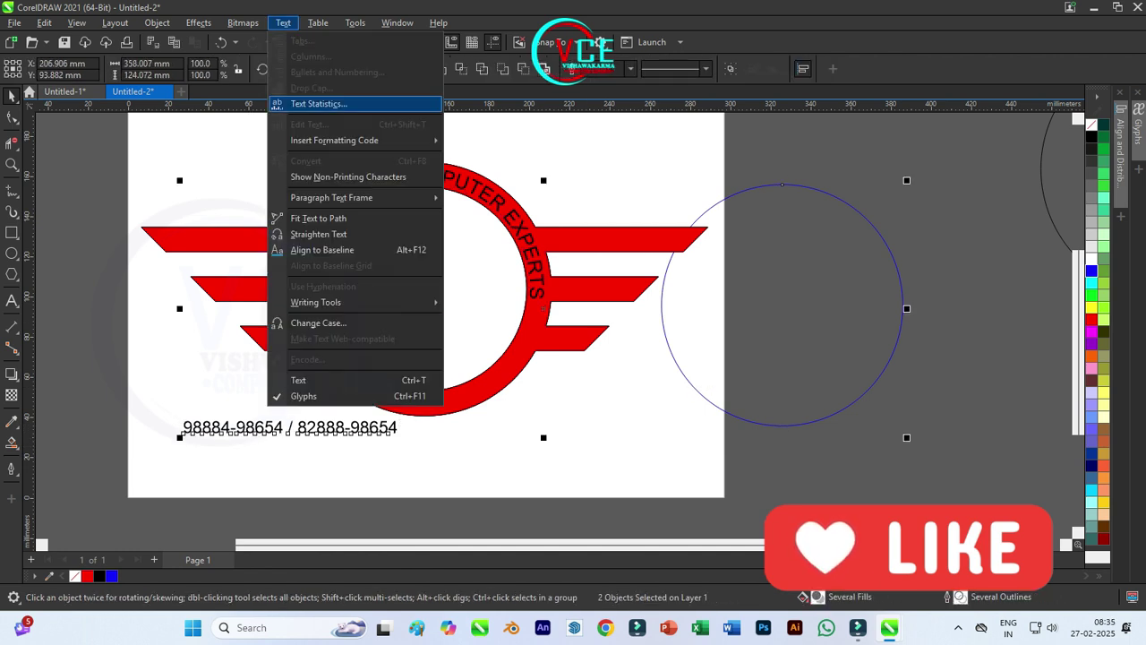
click(318, 218)
drag(712, 221, 786, 432)
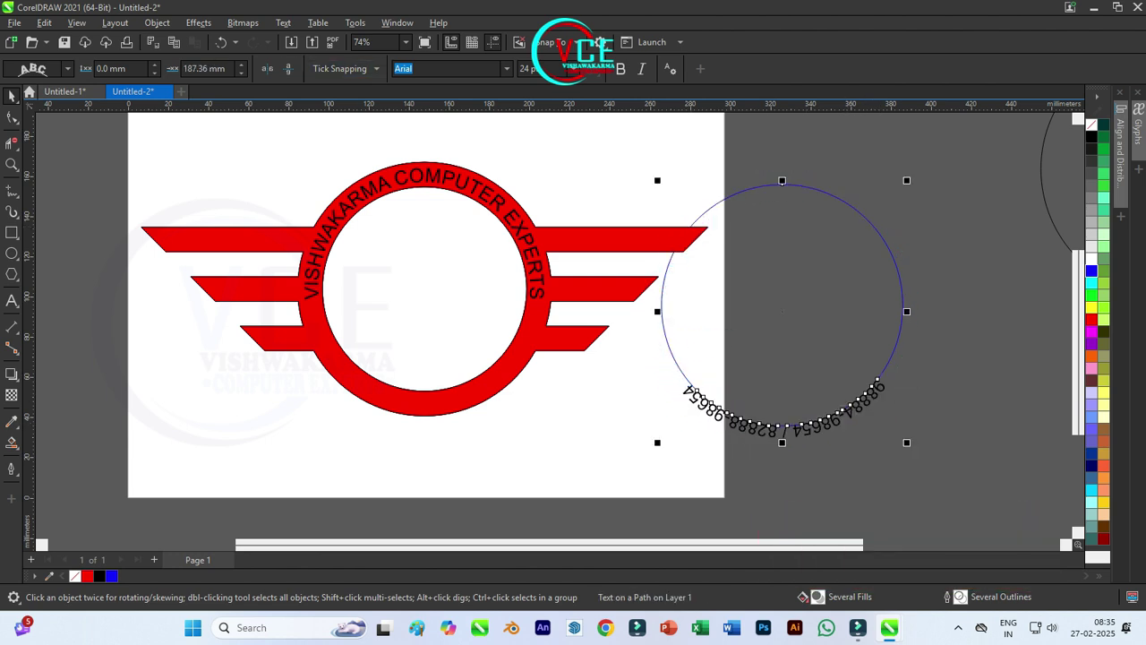
Step: Mirror the curved phone numbers to read upright and move them onto the red ring
click(289, 68)
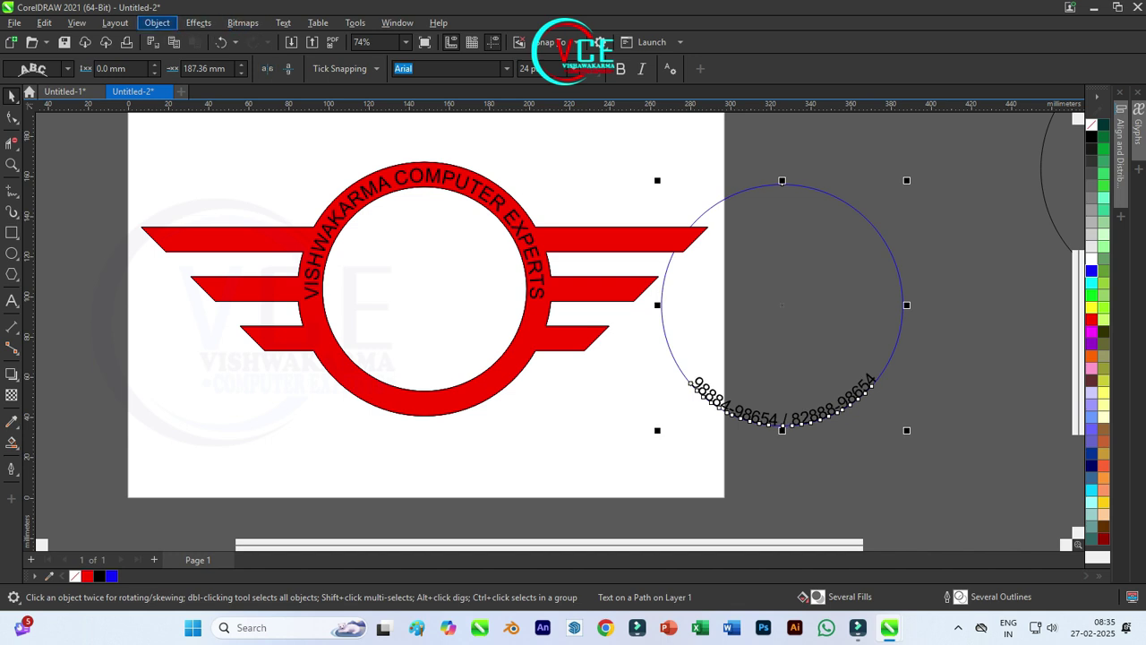
click(157, 23)
key(Escape)
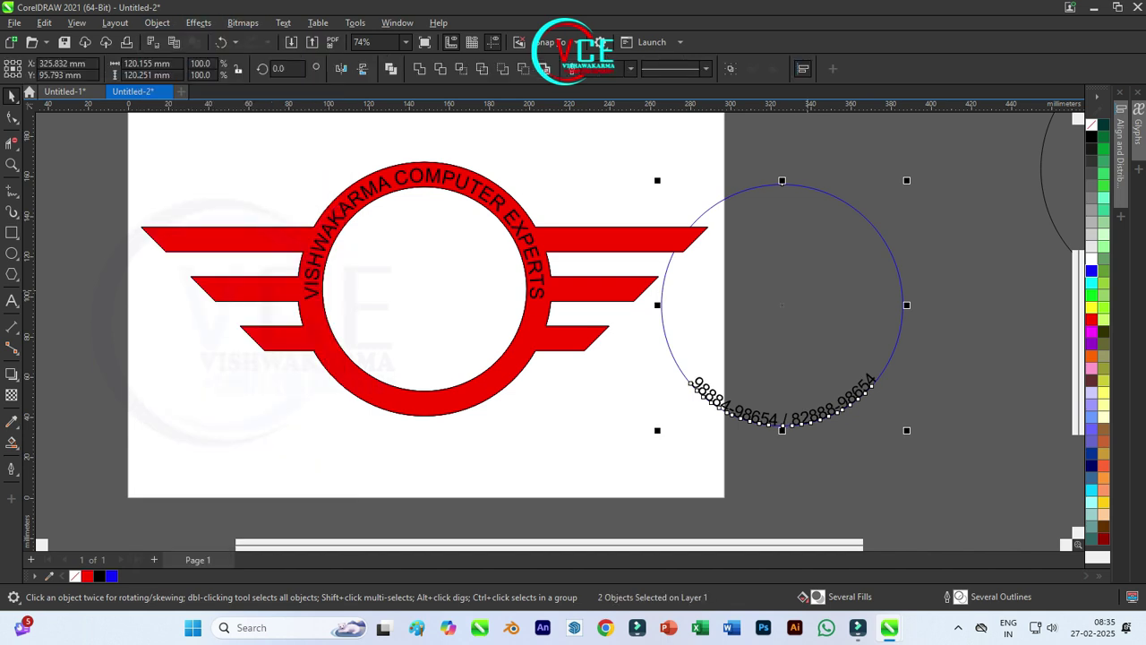
drag(780, 304, 425, 289)
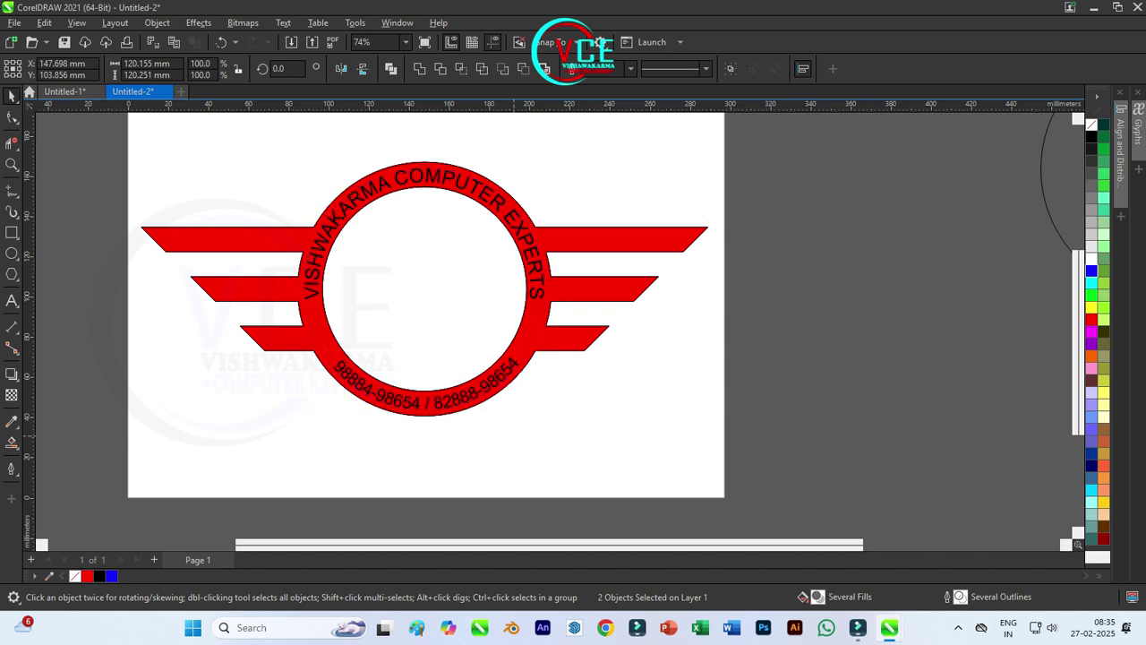
scroll(482, 359, up, 2)
scroll(481, 357, down, 2)
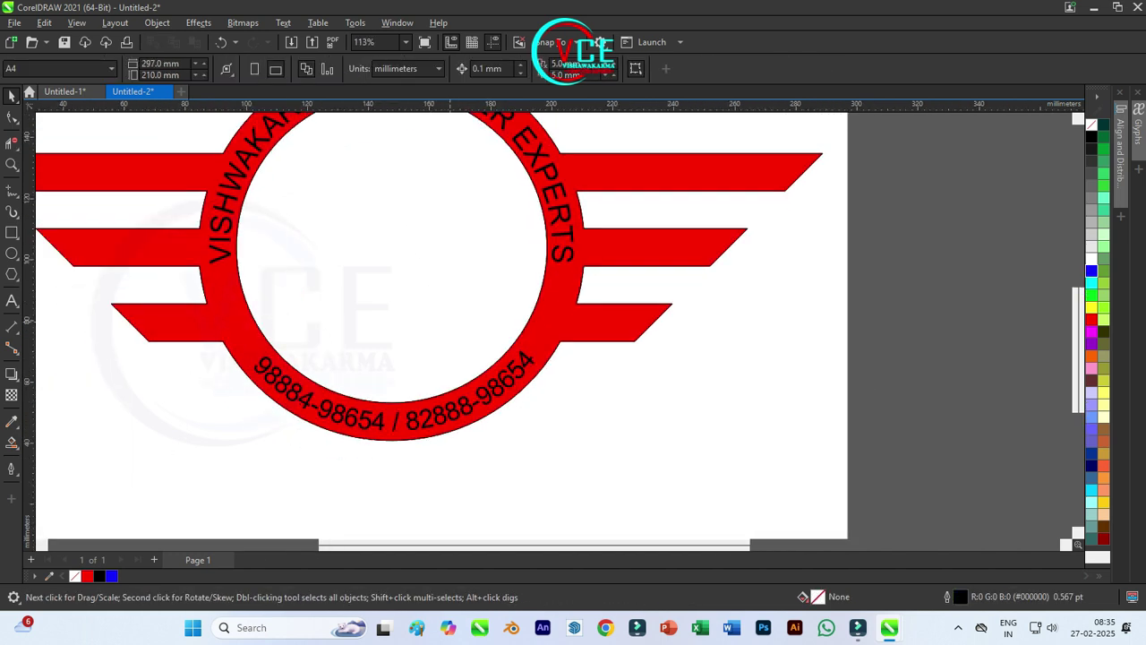
Step: Make the phone-number and top arc texts bold and nudge the arc text into place
click(612, 69)
key(Escape)
click(571, 247)
key(Escape)
click(570, 250)
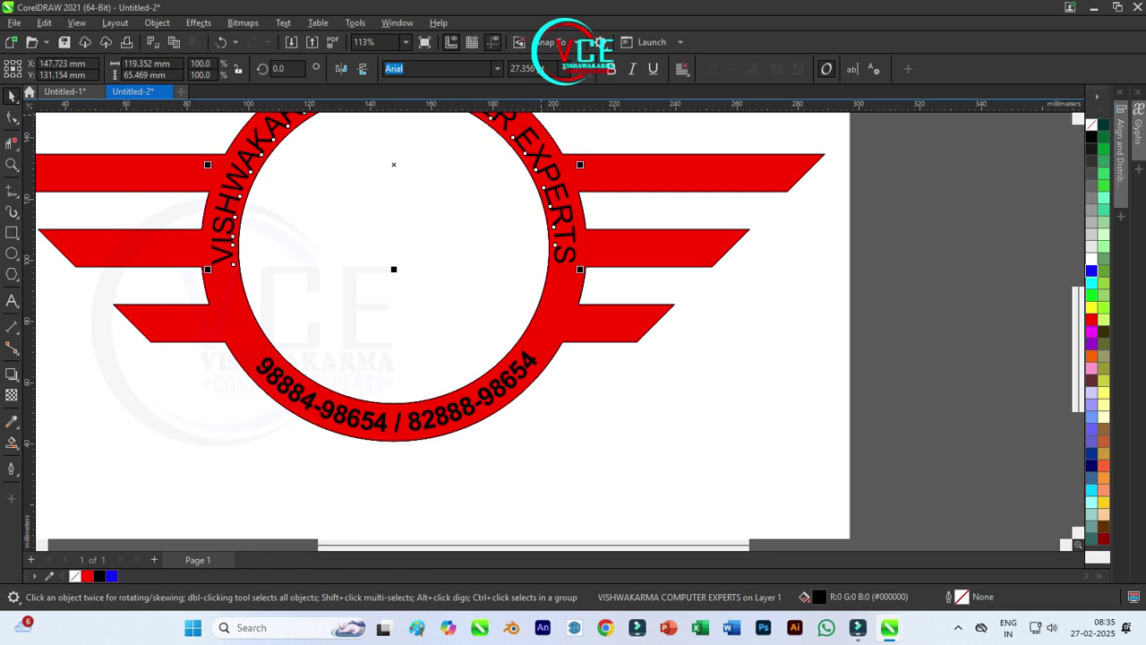
click(611, 69)
scroll(403, 313, up, 1)
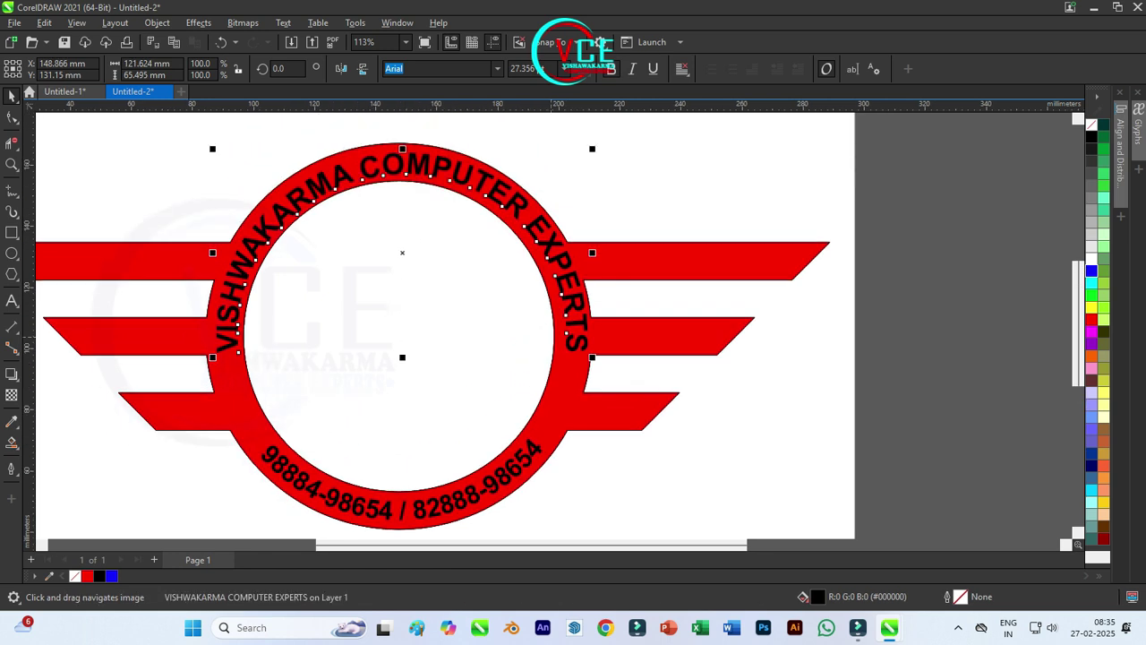
key(Left)
key(Left)
key(Left)
key(Left)
key(Left)
key(Left)
key(Left)
key(Left)
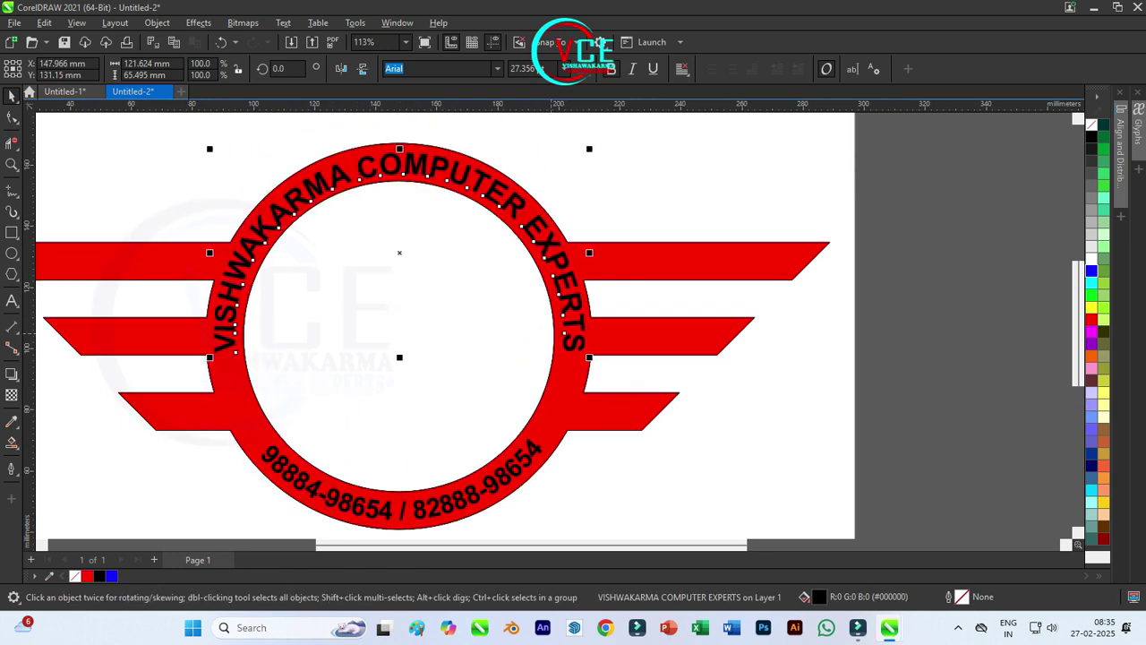
key(Up)
key(Up)
key(Up)
key(Up)
key(Up)
key(Up)
key(Down)
key(Down)
key(Down)
key(Down)
scroll(486, 192, down, 1)
Step: Cut the top arc text and phone numbers out of the red logo, deleting the leftover text
key(ctrl+a)
click(440, 68)
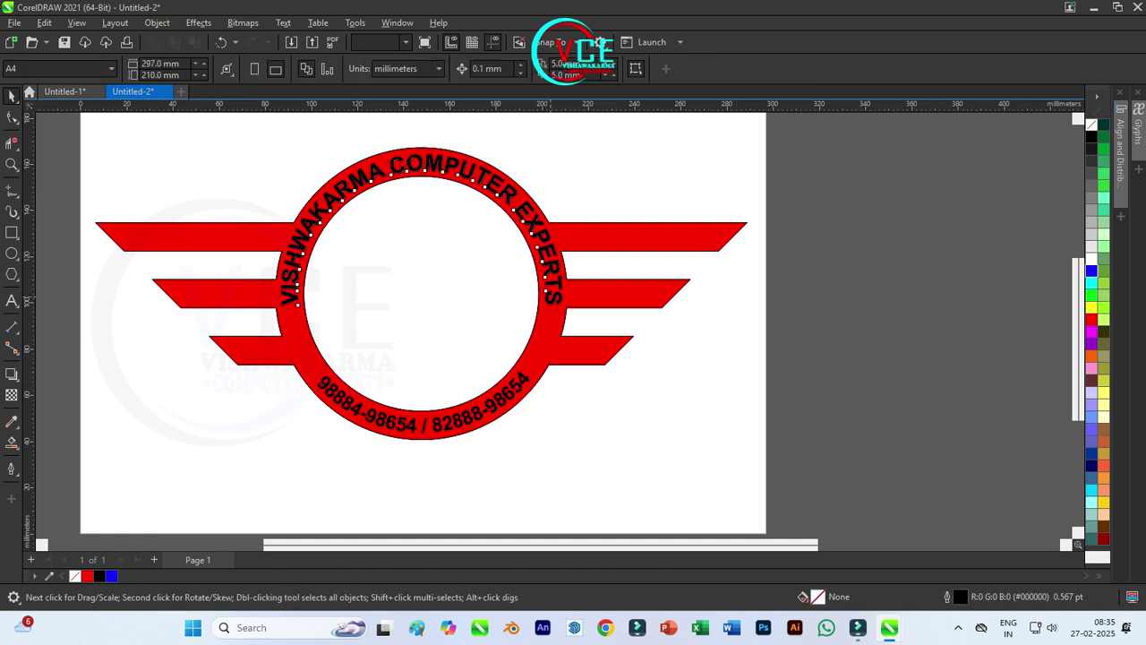
click(540, 414)
click(516, 391)
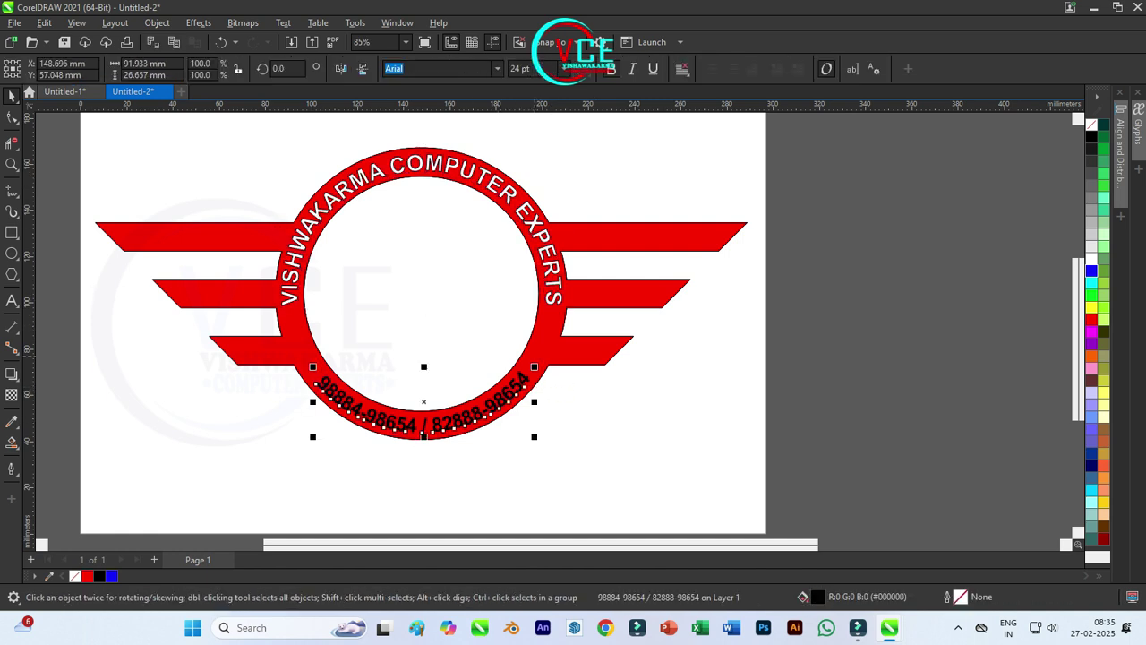
shift+click(535, 376)
click(440, 68)
click(541, 415)
click(516, 390)
key(Delete)
Step: Review the colours of the whole logo, then pan to the empty area right of the page
scroll(505, 347, up, 1)
drag(477, 300, 463, 340)
scroll(463, 339, down, 3)
key(ctrl+a)
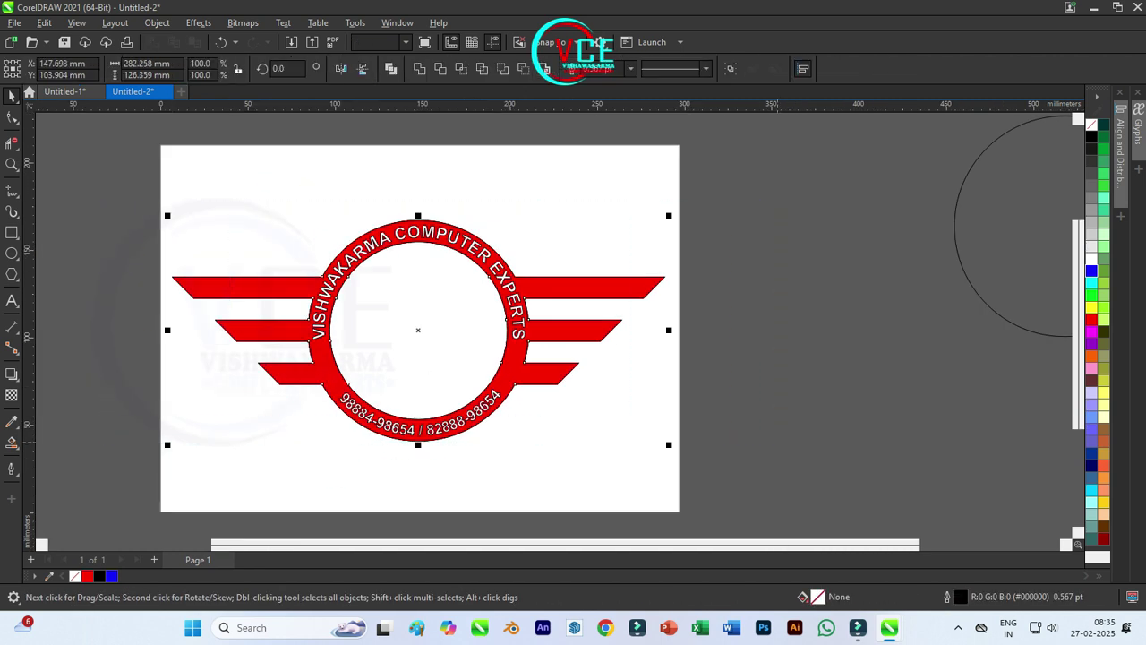
right_click(1093, 126)
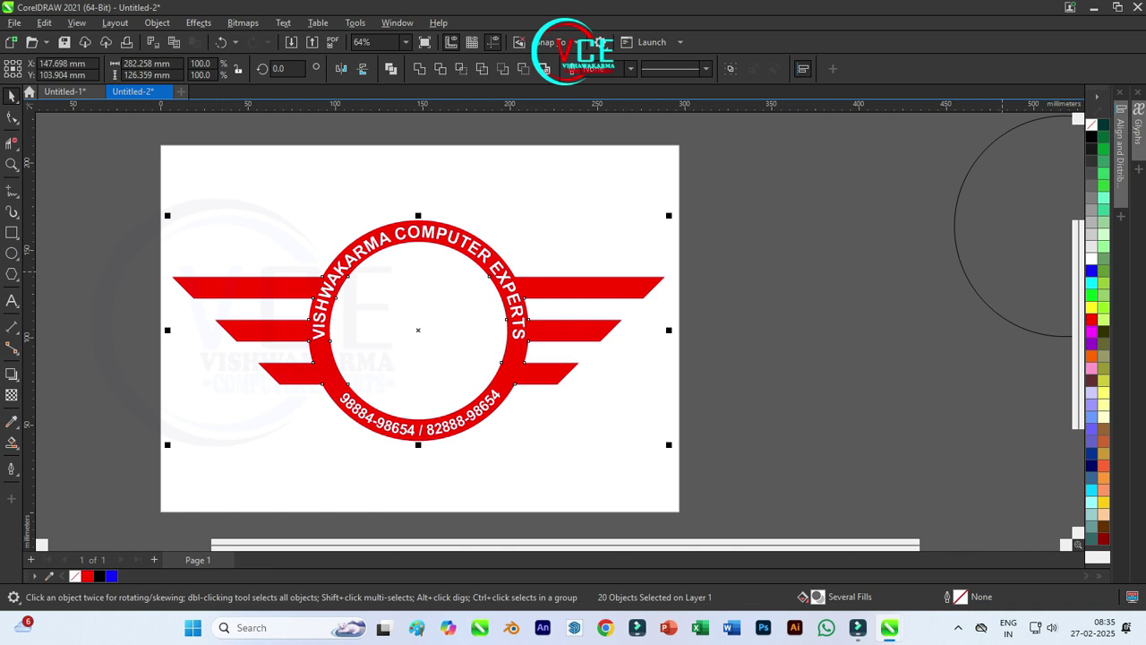
key(Escape)
key(h)
scroll(689, 423, up, 2)
drag(627, 359, 551, 345)
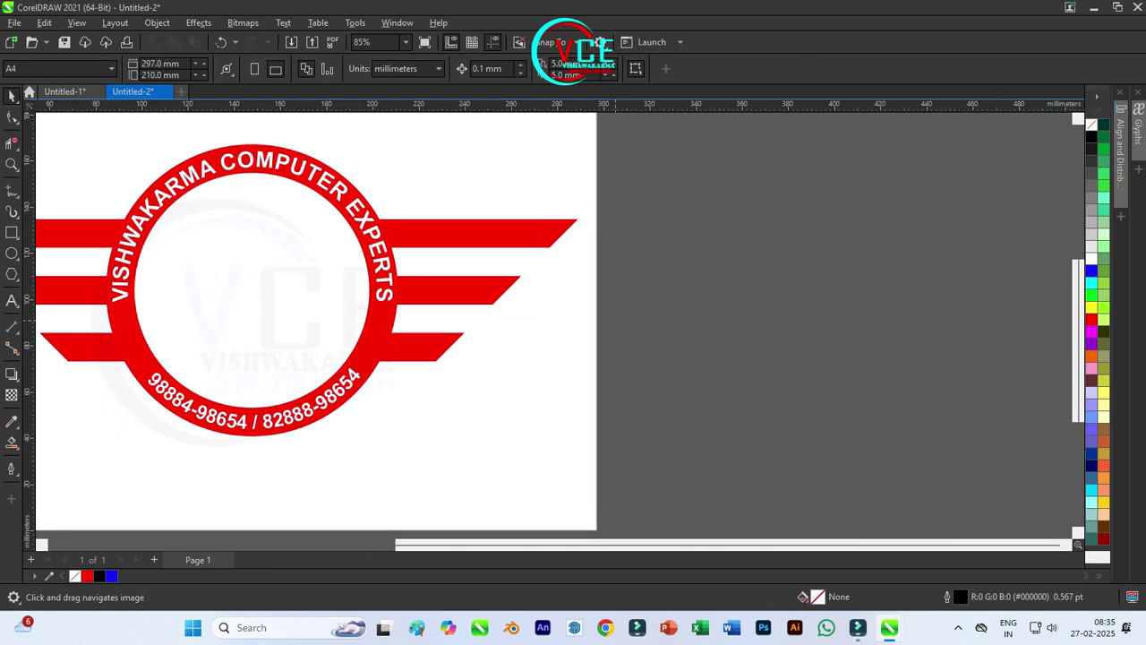
Step: Draw a circle right of the page with a smaller concentric red-filled circle inside
scroll(934, 259, up, 1)
key(F7)
drag(638, 253, 769, 383)
drag(764, 257, 757, 264)
click(1091, 319)
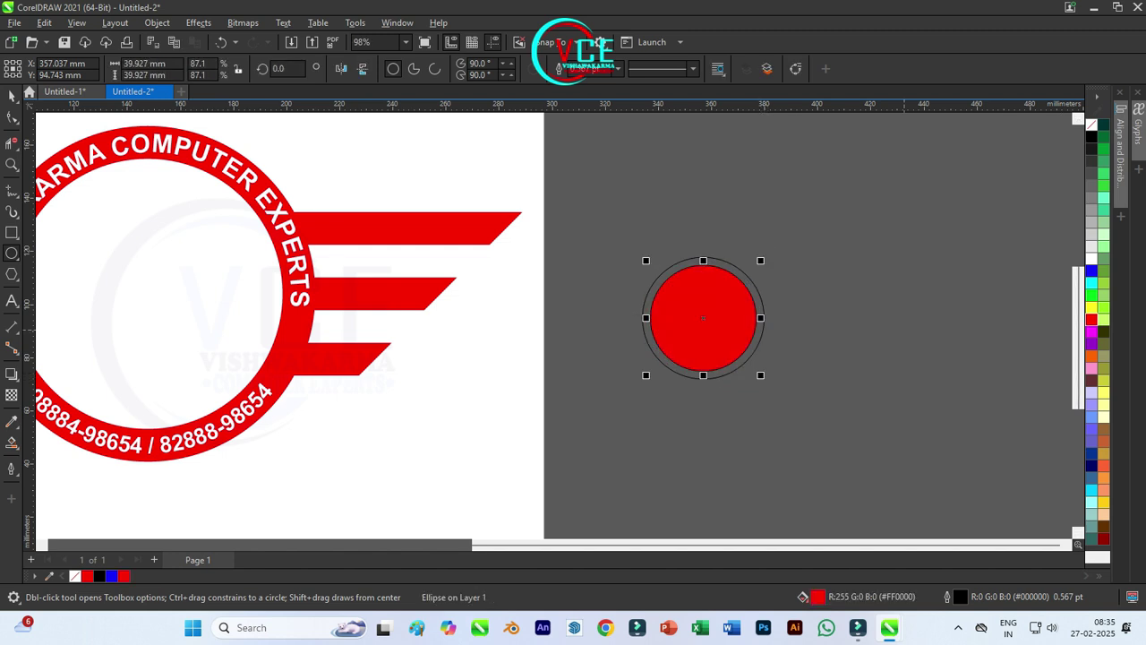
key(space)
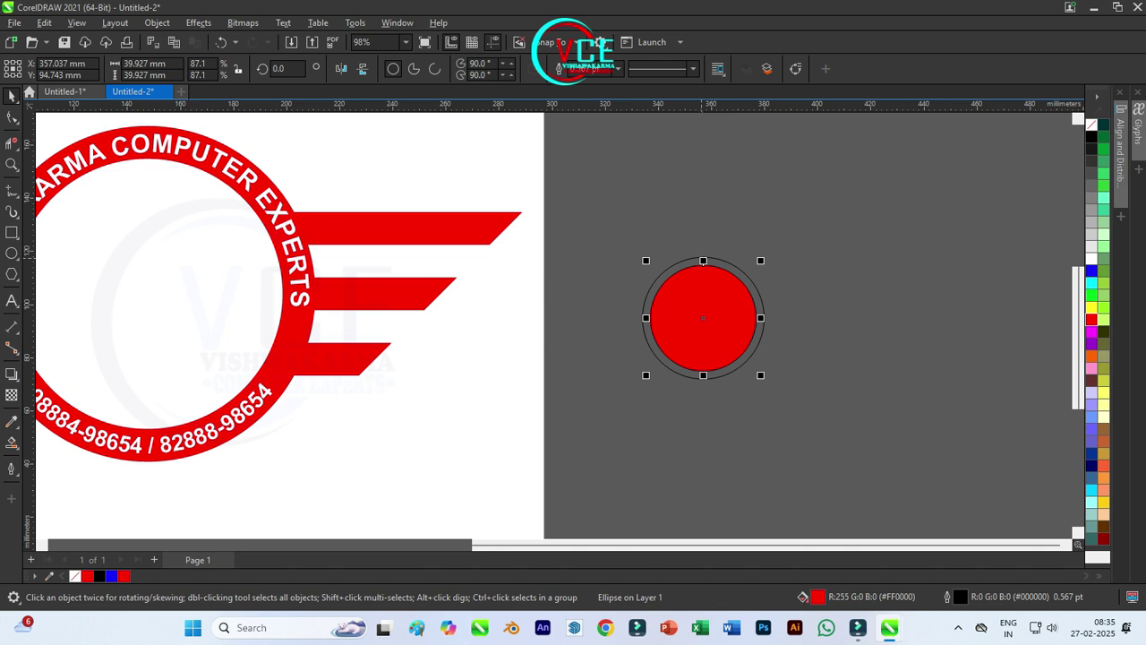
Step: Give the outer circle a 3 pt red outline
click(703, 377)
click(617, 69)
click(587, 134)
click(617, 68)
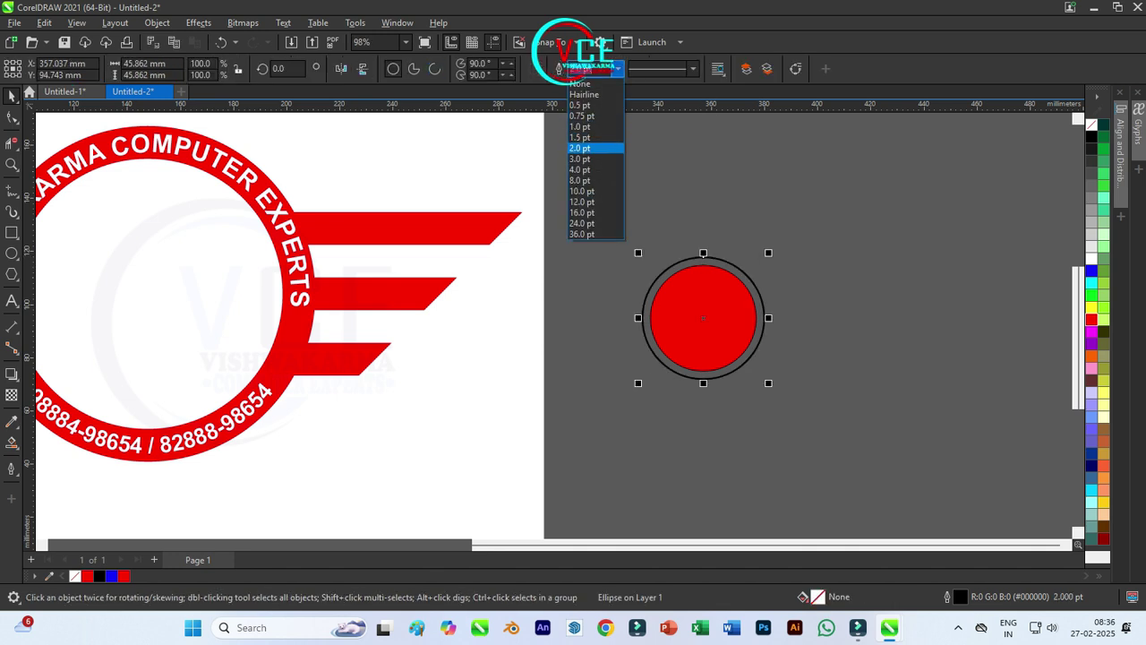
click(587, 154)
right_click(1091, 319)
Step: Shrink the inner circle slightly and apply the chosen outline colour to both circles
scroll(770, 385, up, 2)
drag(597, 213, 601, 218)
drag(793, 403, 540, 202)
right_click(1091, 123)
click(1061, 133)
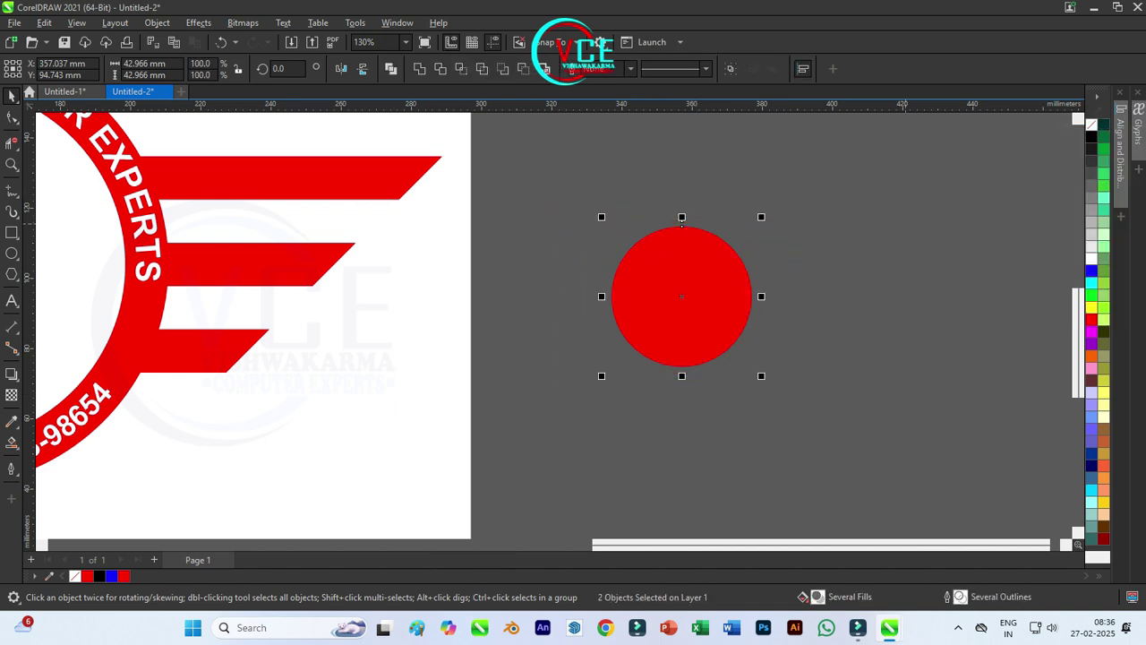
right_click(1091, 308)
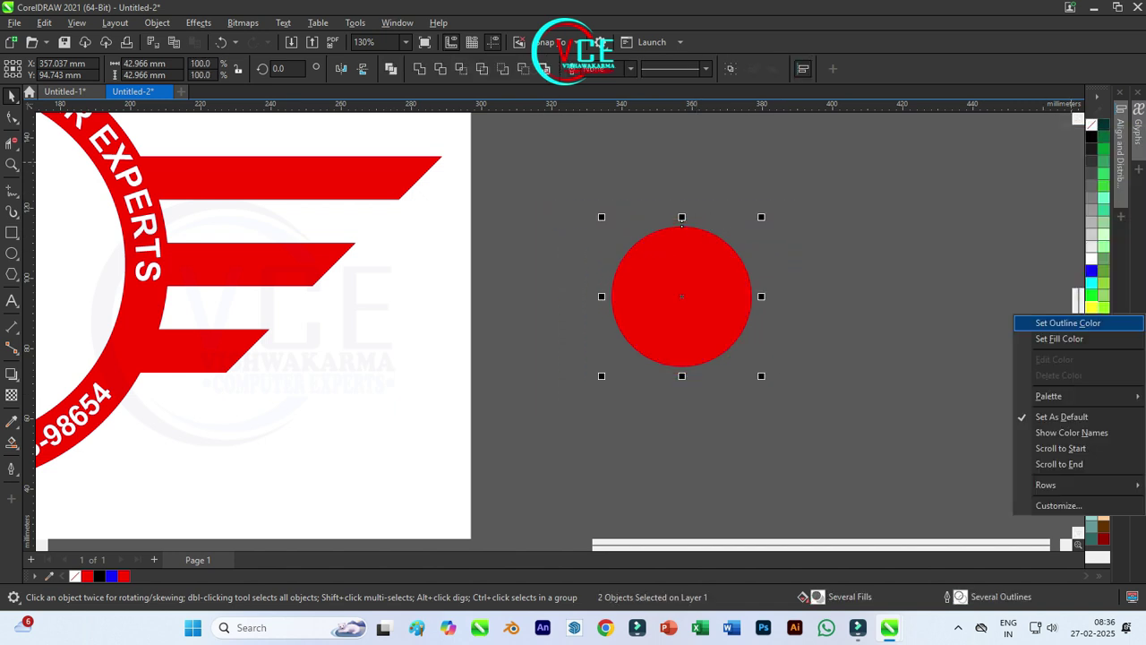
click(1047, 323)
Step: Copy the circle-and-ring pair below to form the lower lobes of the trefoil
click(681, 224)
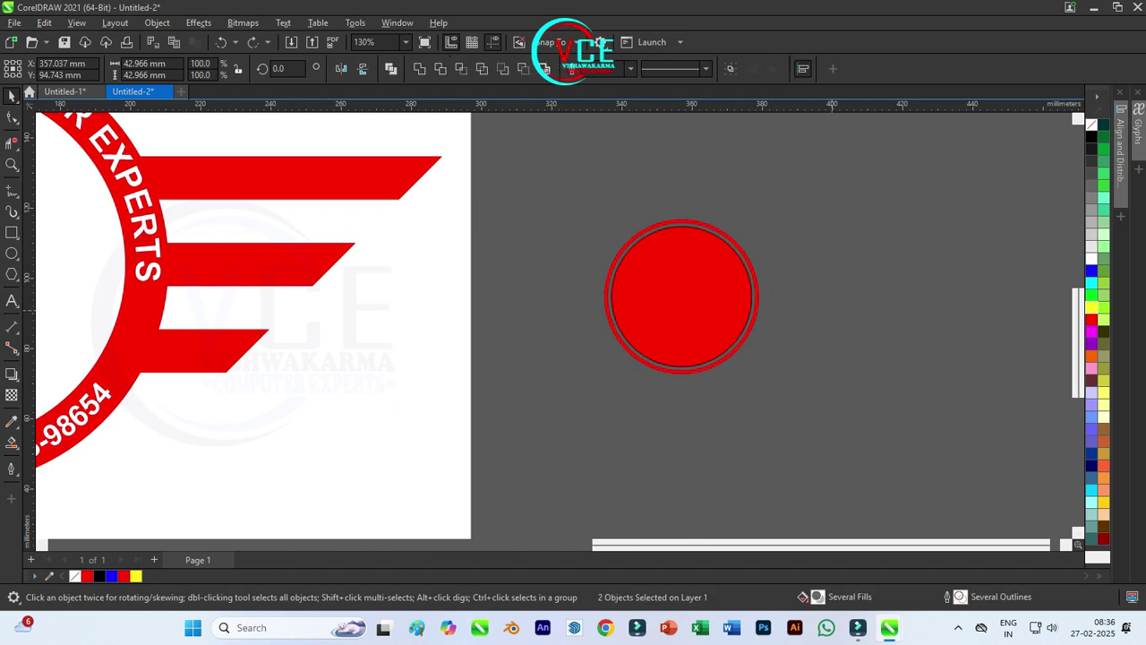
right_click(1091, 130)
drag(525, 182, 884, 481)
drag(682, 224, 663, 335)
drag(663, 410, 702, 406)
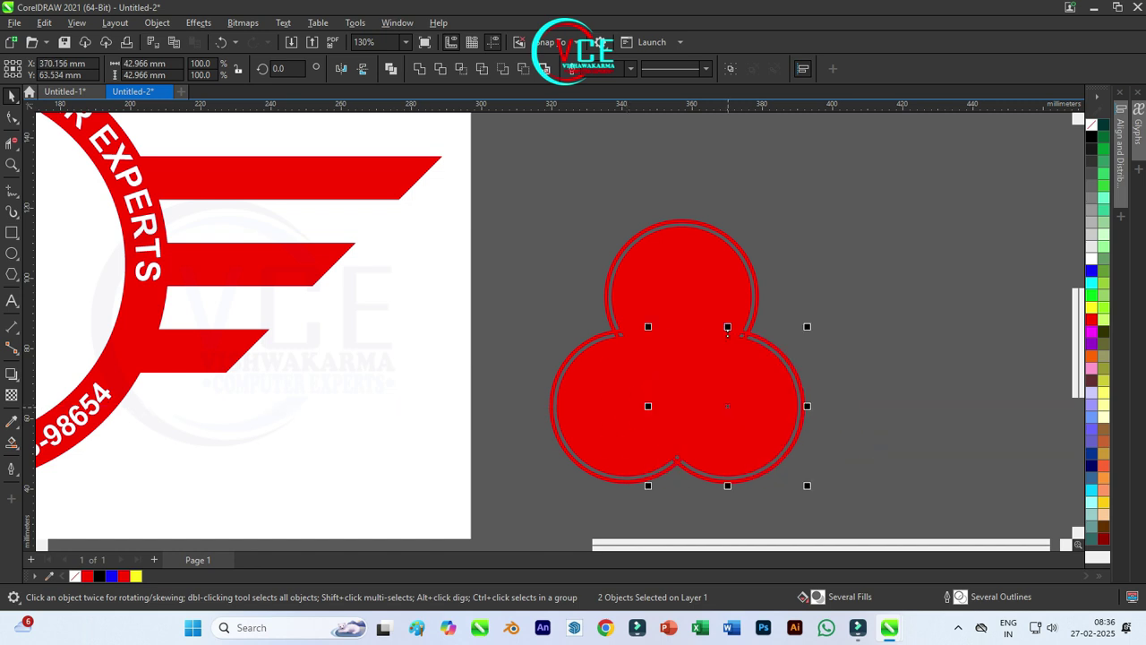
Step: Nudge the top circle pair slightly left and place a vertical guide through the circles' centre
click(640, 253)
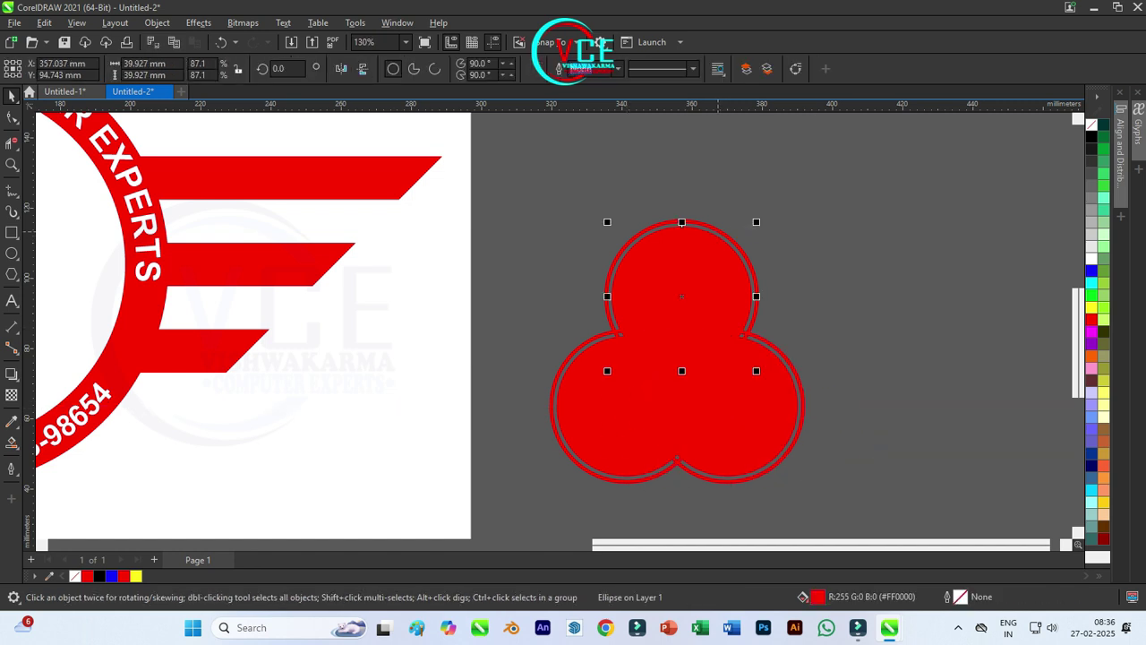
shift+click(717, 229)
drag(683, 224, 681, 224)
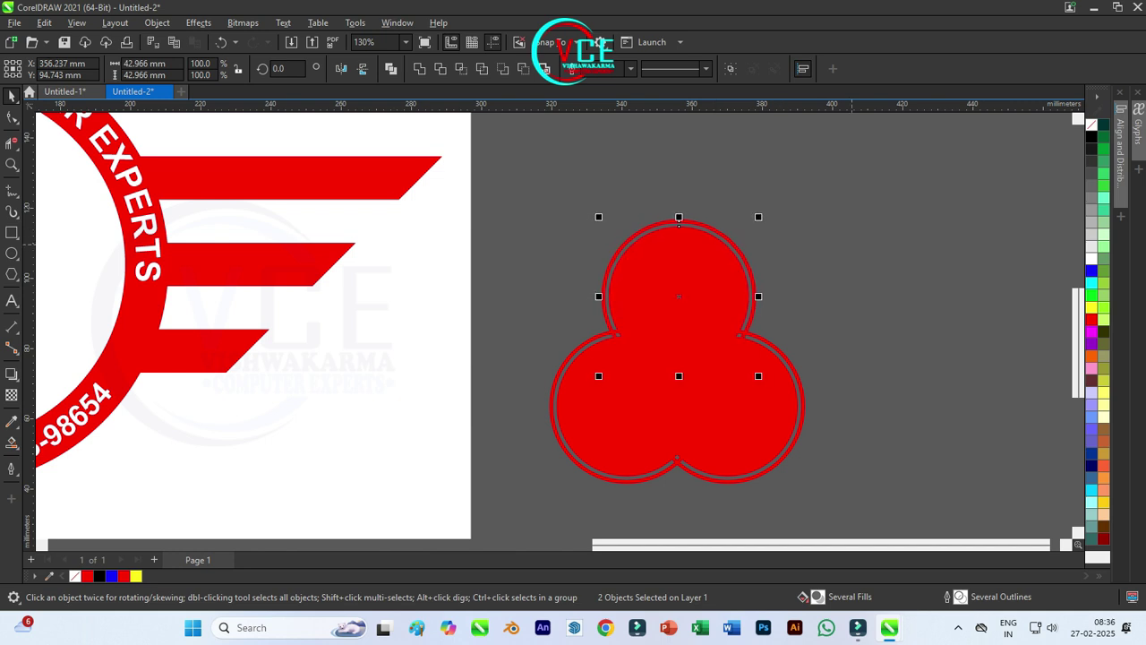
drag(29, 421, 677, 454)
Step: Pull the red outline trefoil away from the filled trefoil
click(627, 242)
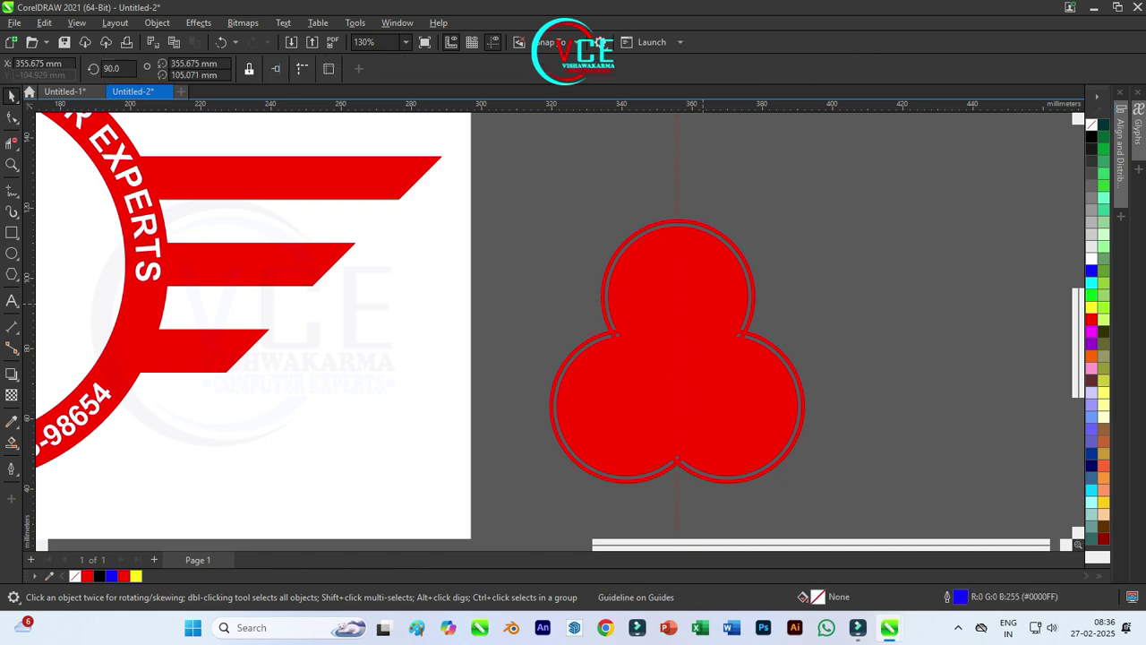
click(750, 271)
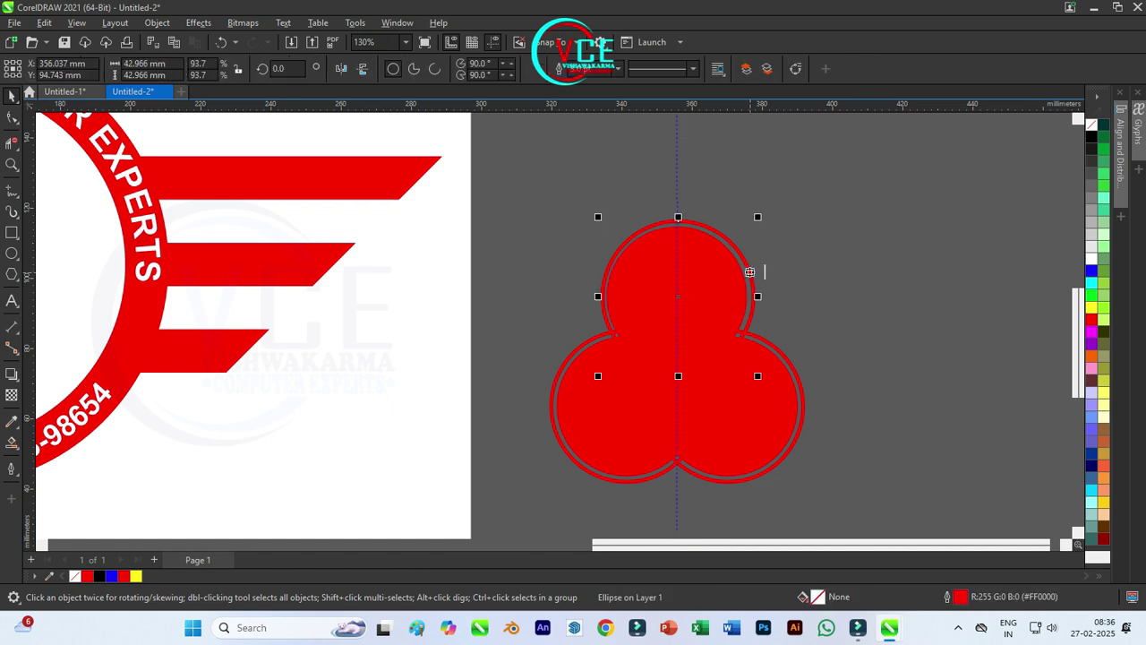
key(Escape)
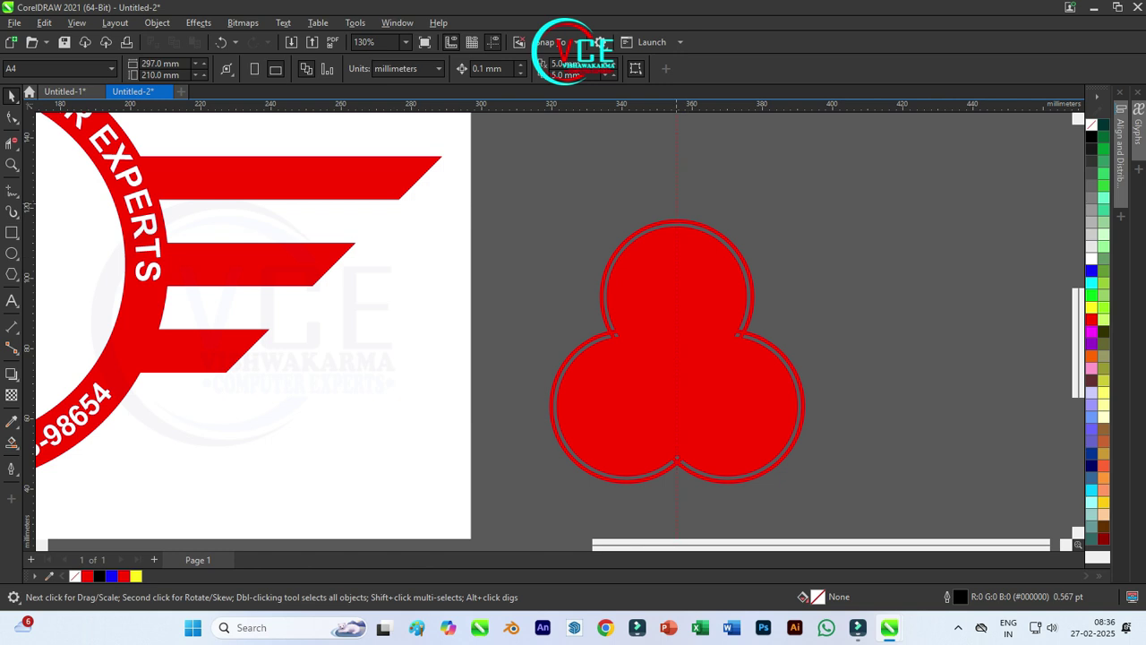
click(779, 351)
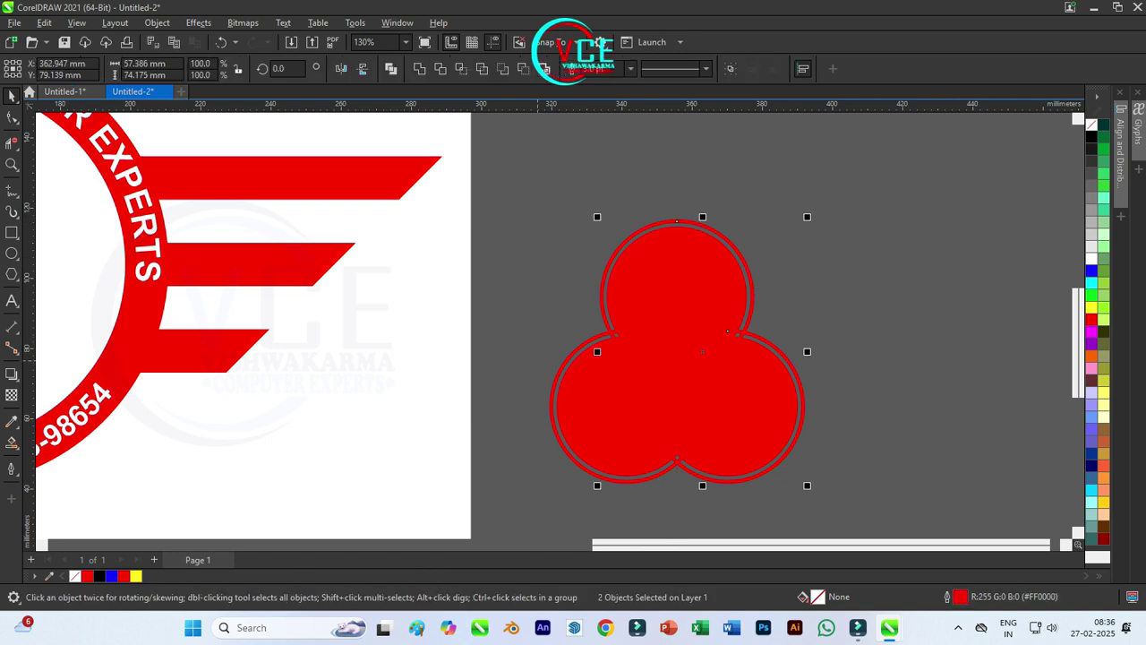
key(Escape)
click(744, 333)
key(F10)
key(space)
drag(744, 332, 997, 253)
Step: Centre the filled trefoil on the outline trefoil using the C and E align keys
click(608, 274)
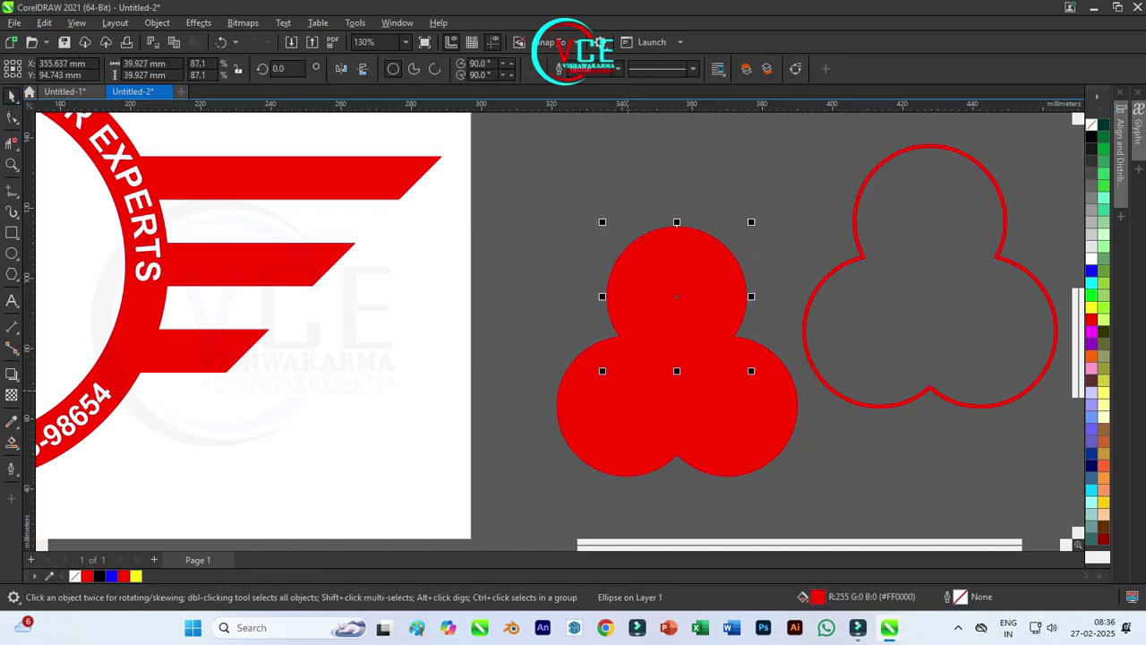
scroll(608, 274, down, 1)
scroll(608, 274, down, 2)
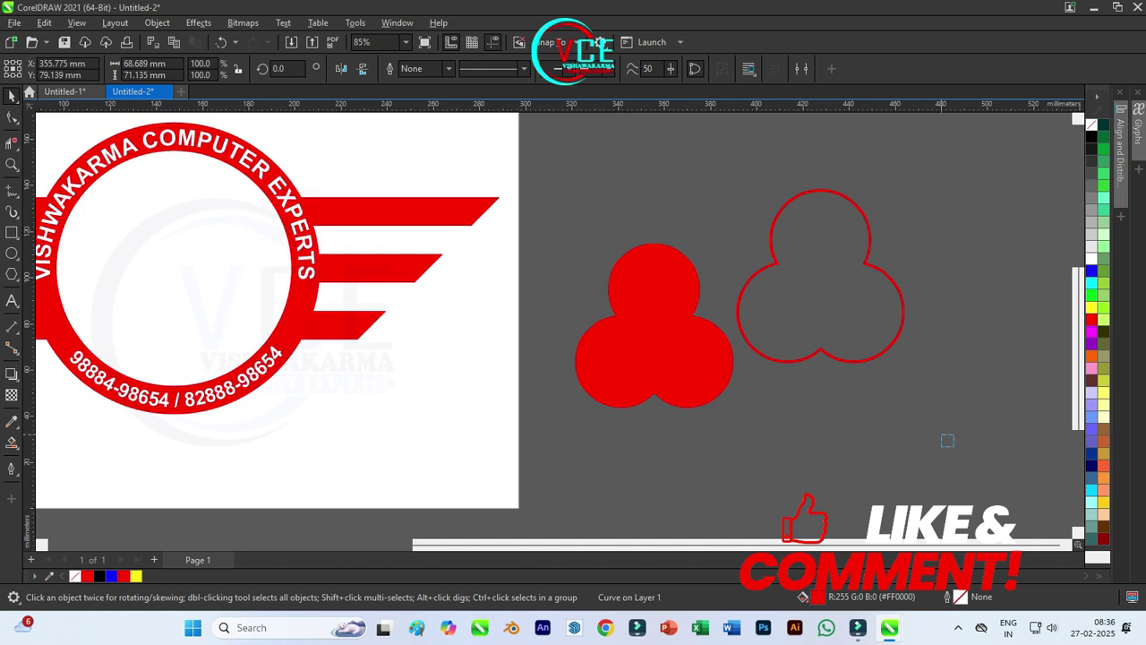
drag(514, 153, 949, 444)
key(c)
key(e)
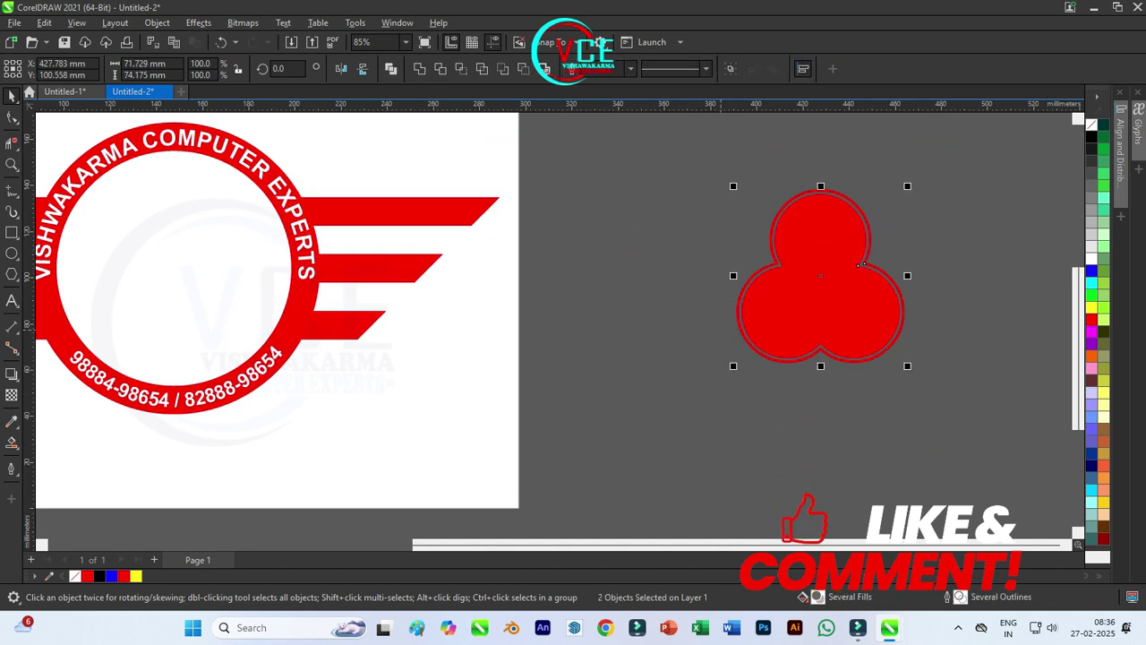
key(Escape)
Step: Move the trefoil left and down, check its stacking order, and undo a trial move of the outline
drag(830, 311, 672, 330)
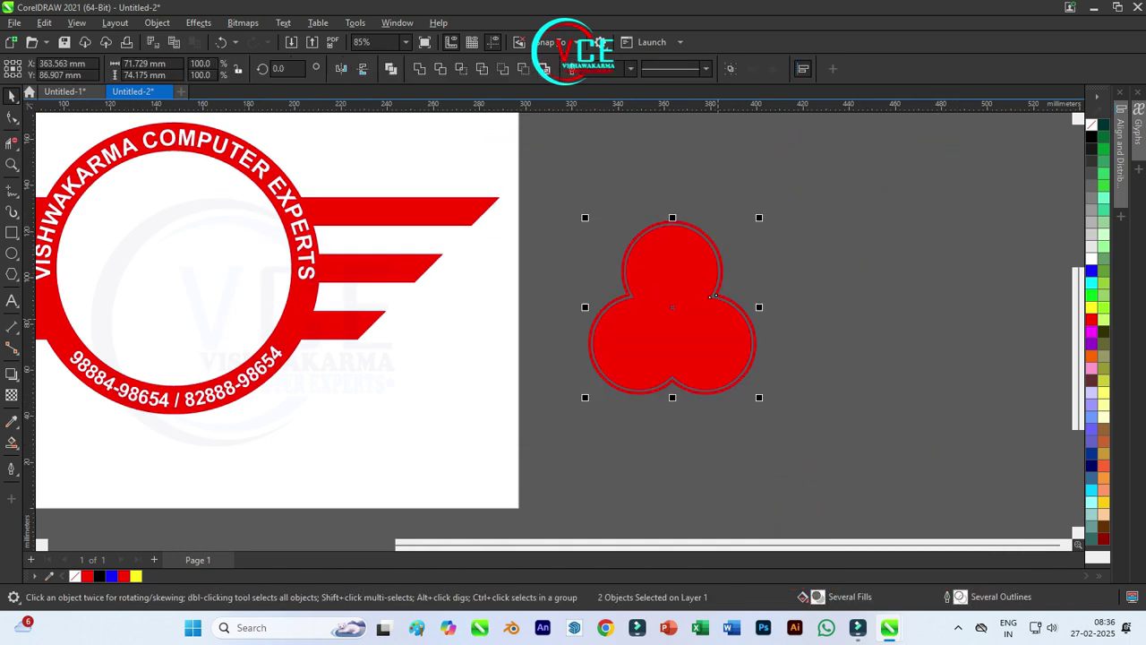
scroll(704, 308, up, 1)
right_click(709, 204)
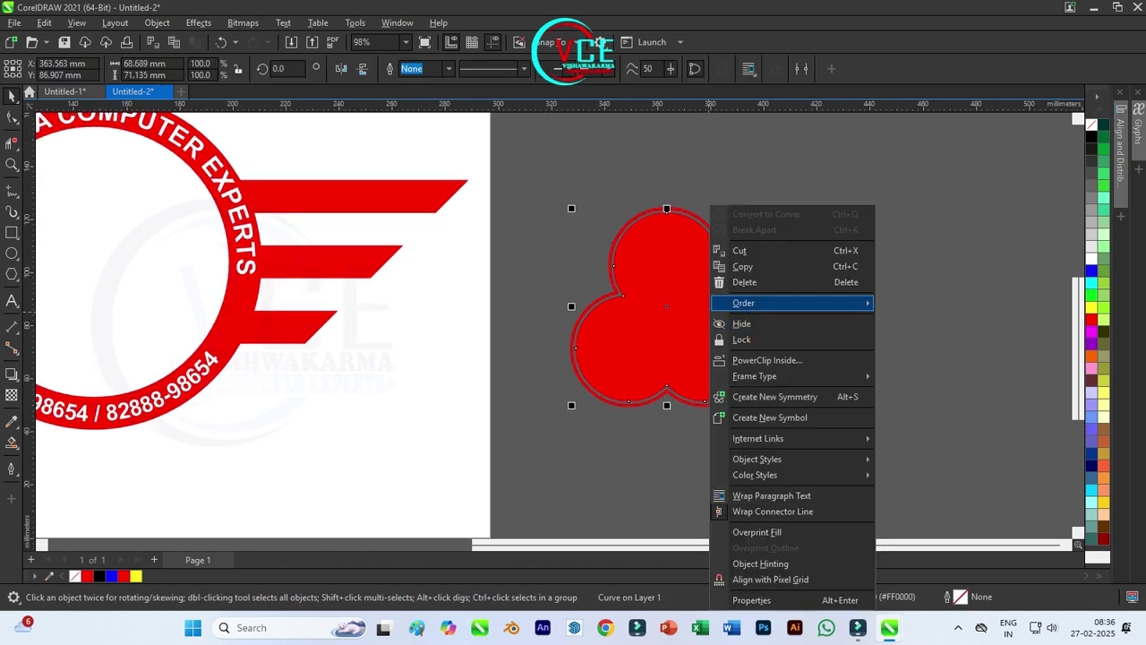
key(Escape)
key(Escape)
drag(571, 201, 649, 169)
key(ctrl+z)
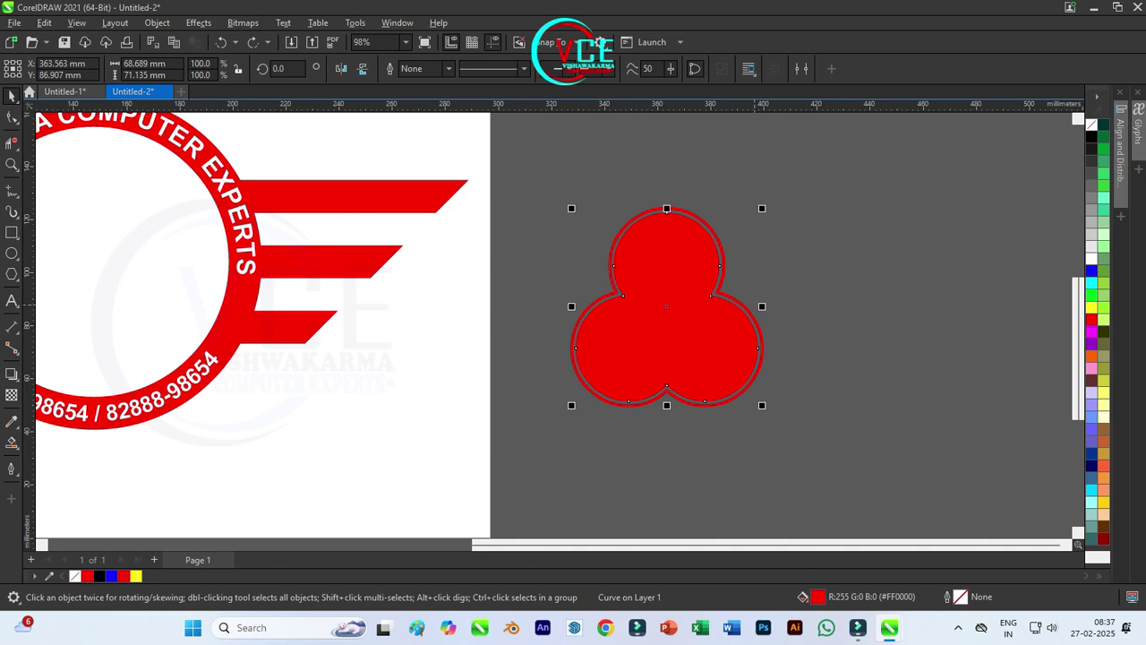
Step: Type a letter V on the page and enlarge it
click(570, 201)
click(11, 301)
click(483, 402)
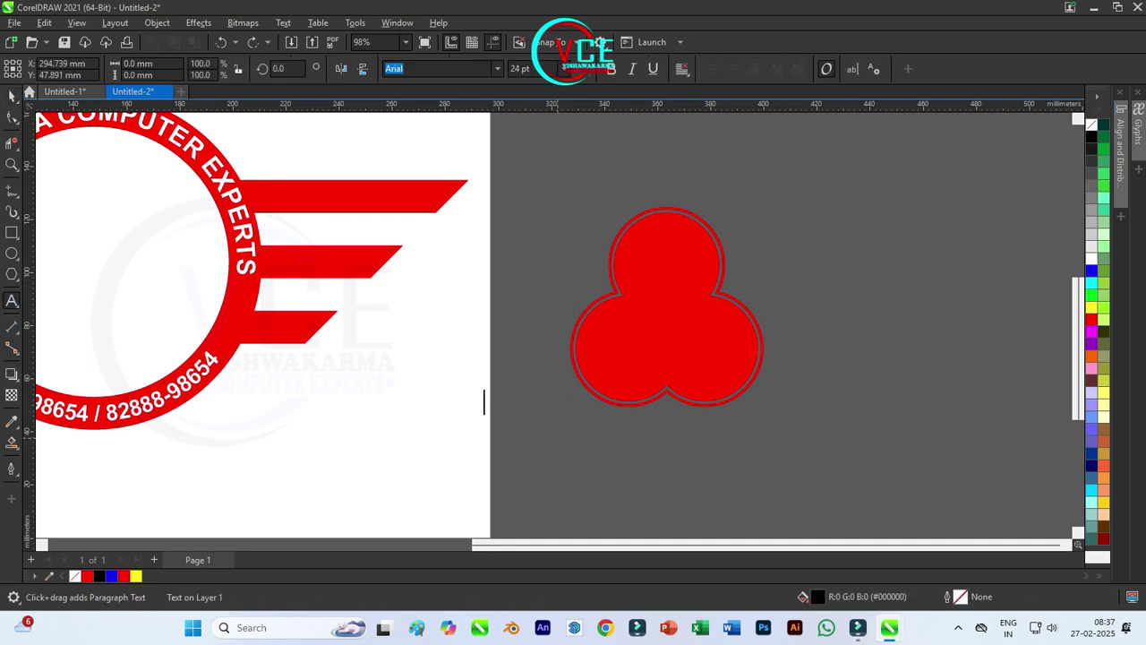
key(ctrl+space)
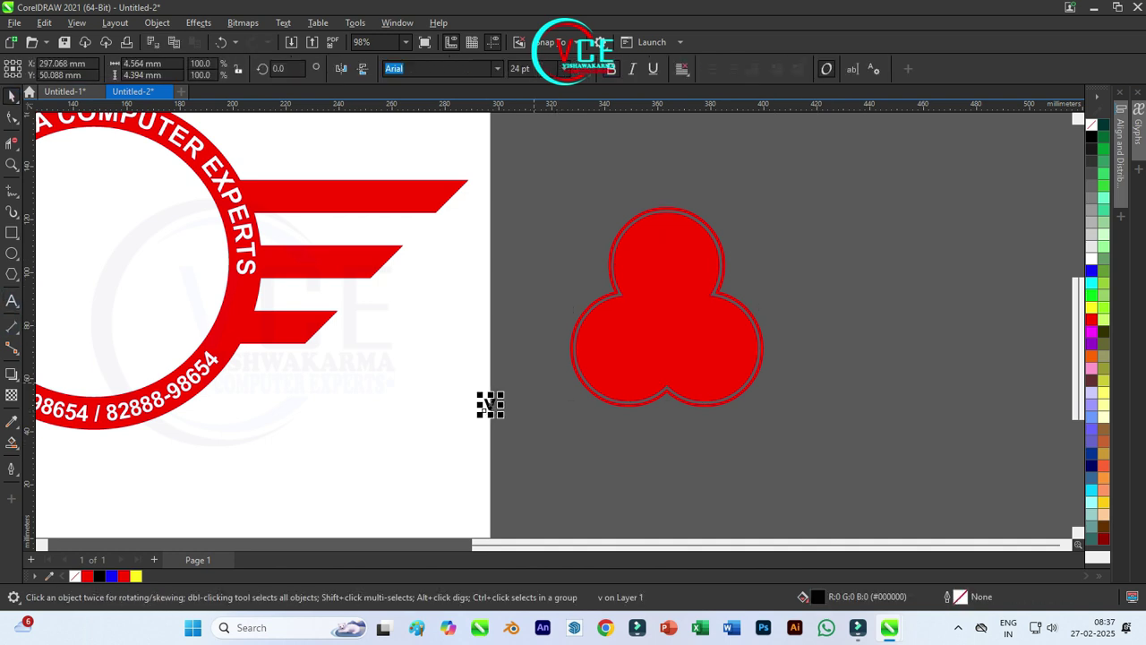
drag(502, 415, 551, 462)
key(ctrl+space)
Step: Add a vertical guide at the trefoil's centre, colour the V blue and centre it in the top lobe
drag(28, 278, 667, 386)
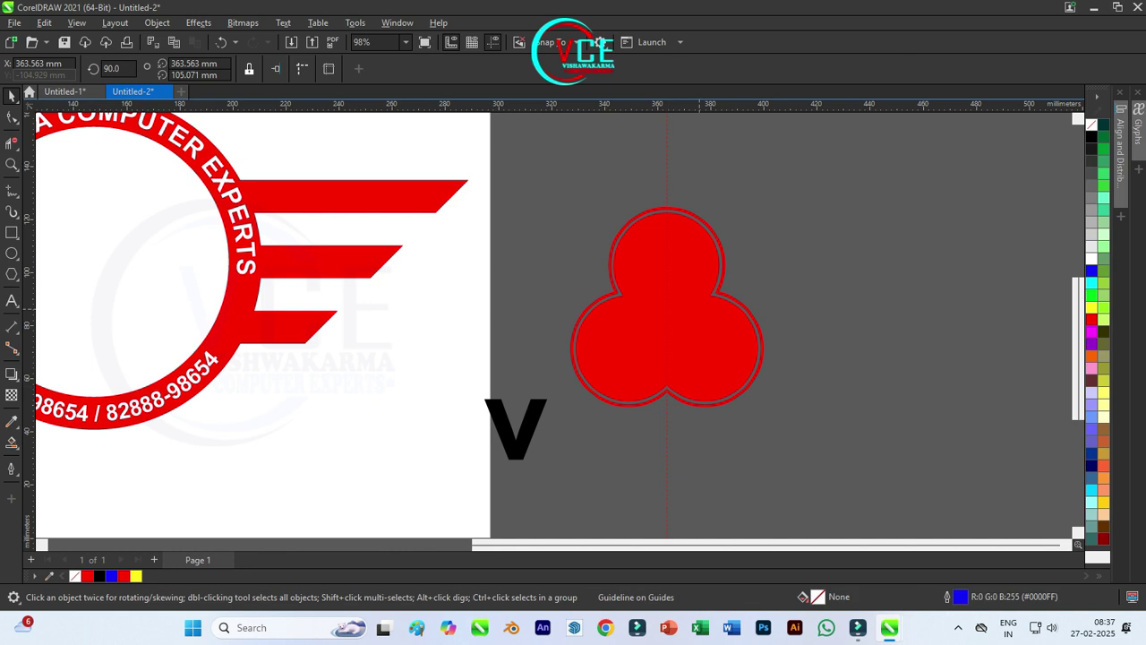
key(Escape)
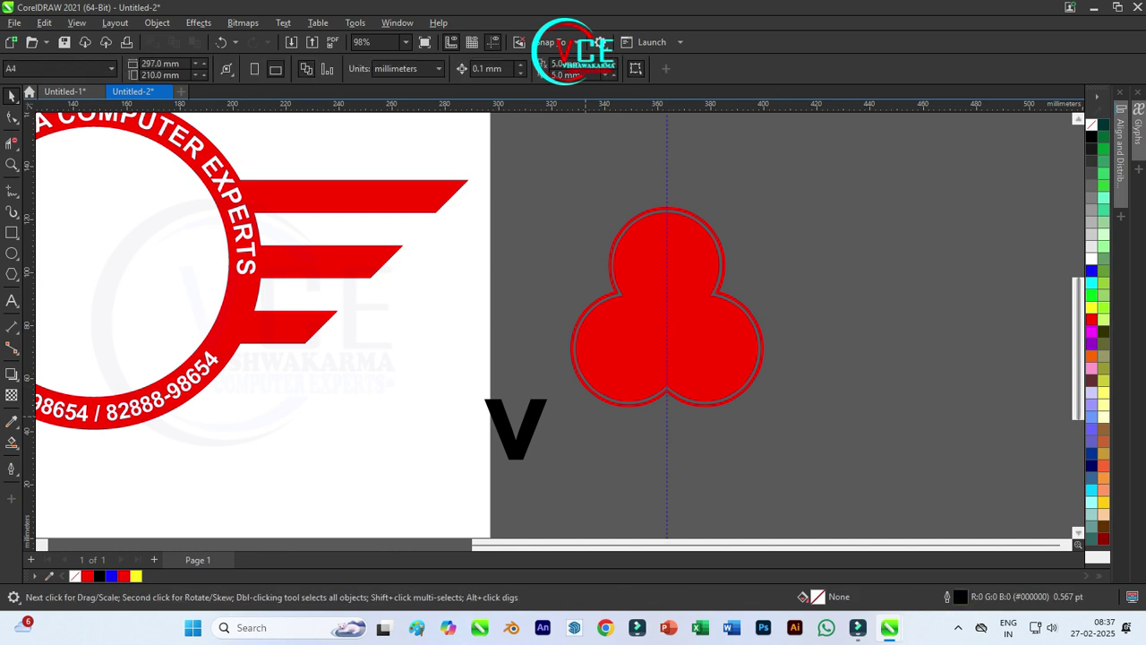
click(481, 461)
click(1091, 270)
drag(506, 439, 674, 251)
Step: Leave a spare V copy to the right and cut the V out of the red trefoil
scroll(667, 286, up, 3)
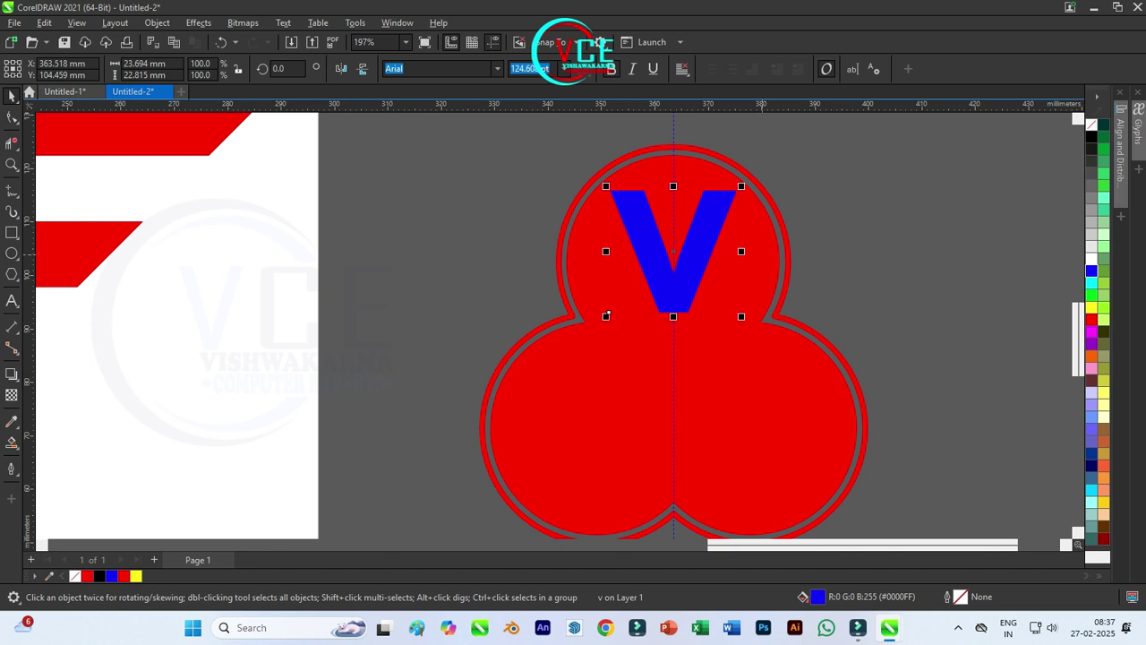
drag(673, 250, 927, 206)
right_click(927, 206)
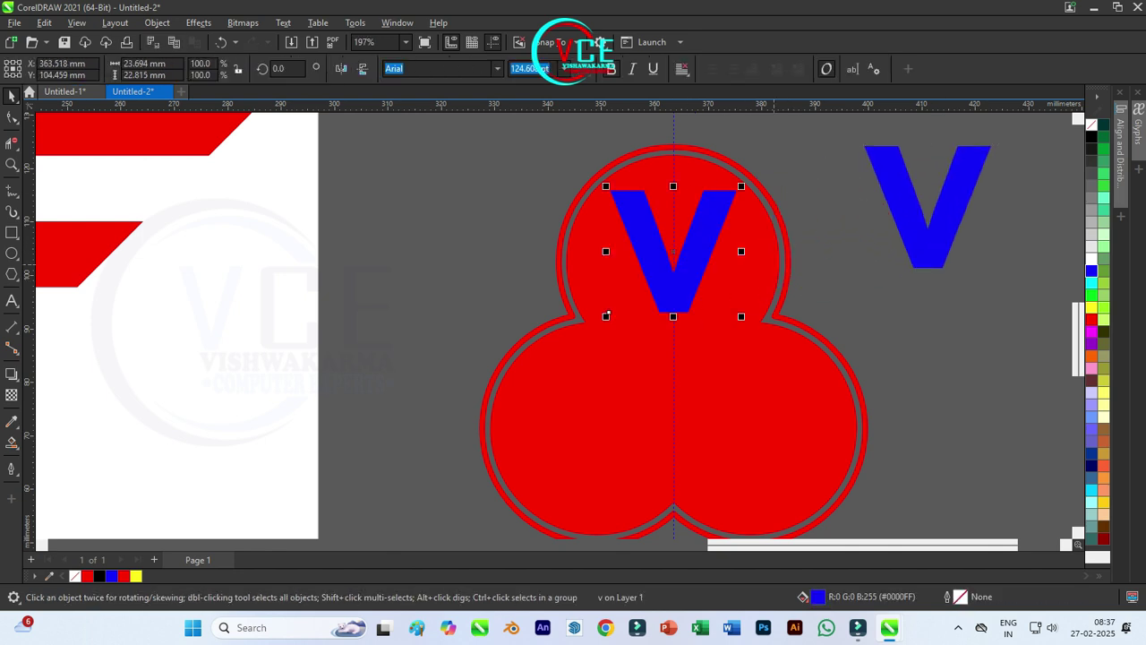
shift+click(609, 312)
key(ctrl+l)
key(Escape)
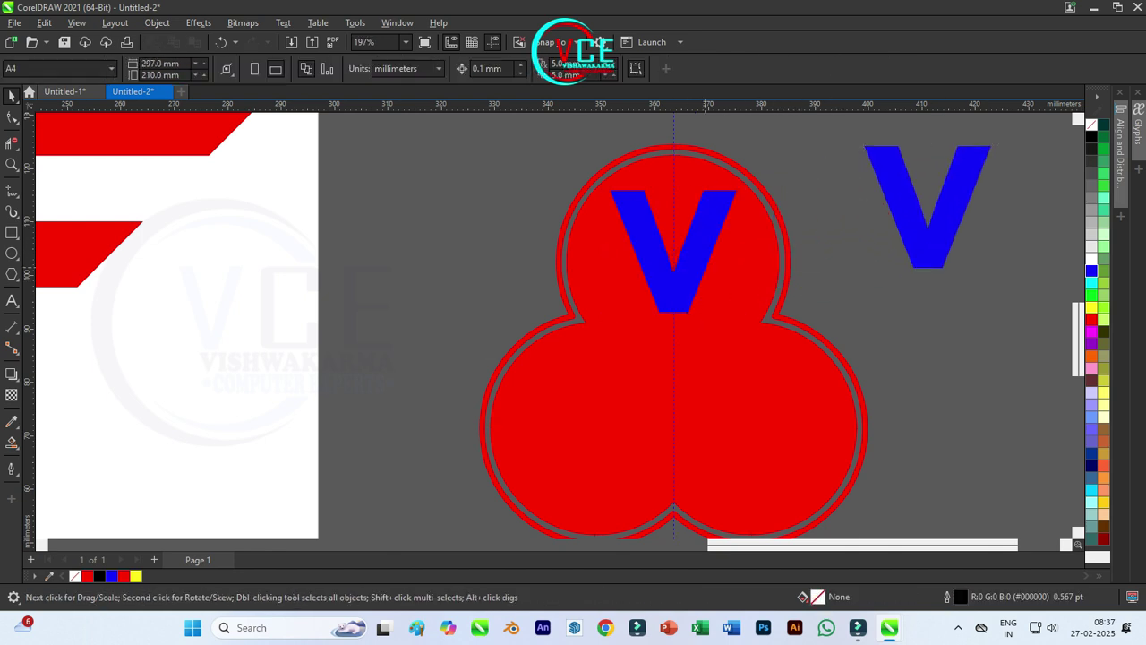
Step: Retype the spare blue V as C and move it into the lower-left lobe
double_click(866, 215)
key(Delete)
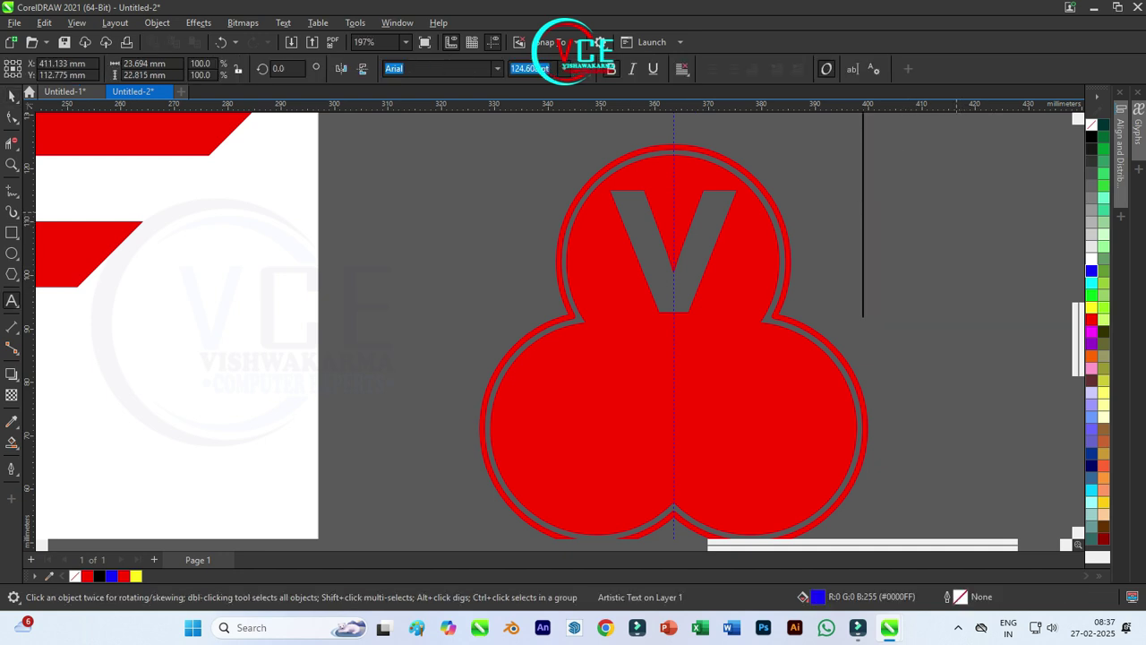
key(super)
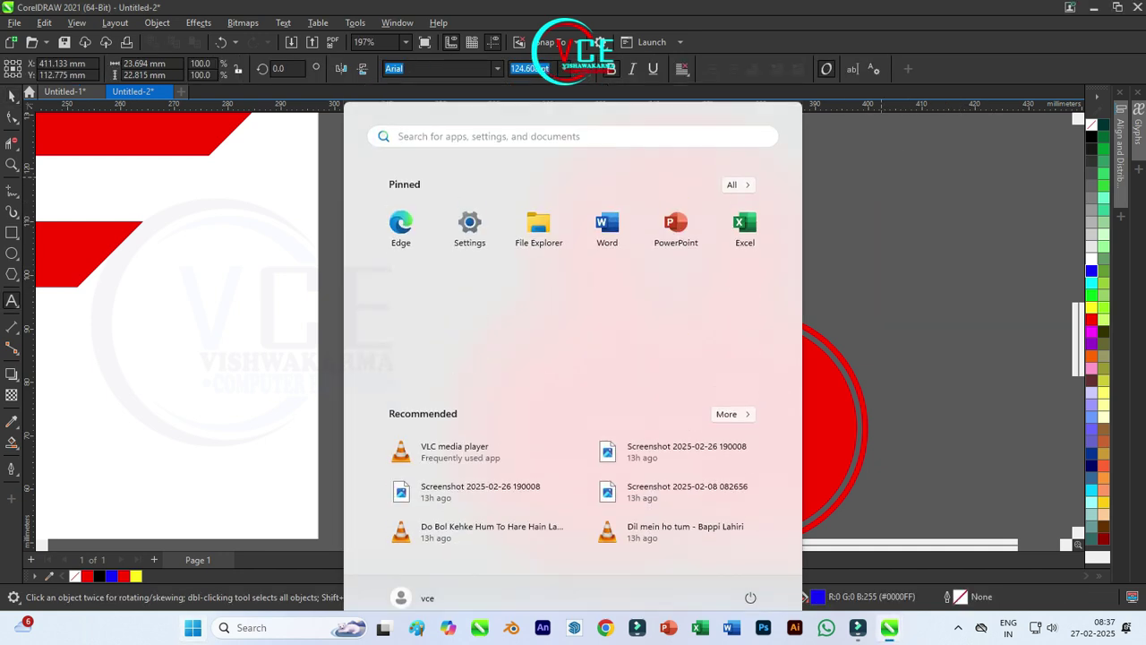
key(Escape)
text(C)
key(ctrl+space)
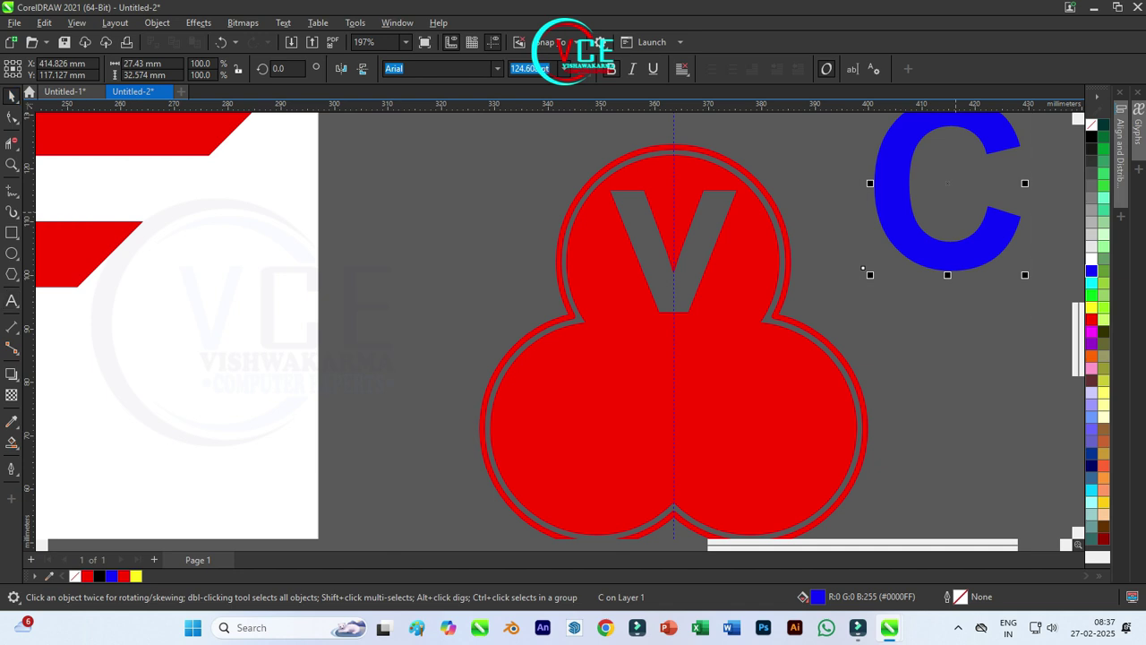
drag(896, 193, 537, 432)
Step: Copy the C into the lower-right lobe and retype the copy as E
drag(504, 514, 534, 437)
drag(604, 360, 781, 361)
right_click(781, 361)
key(F8)
key(BackSpace)
text(E)
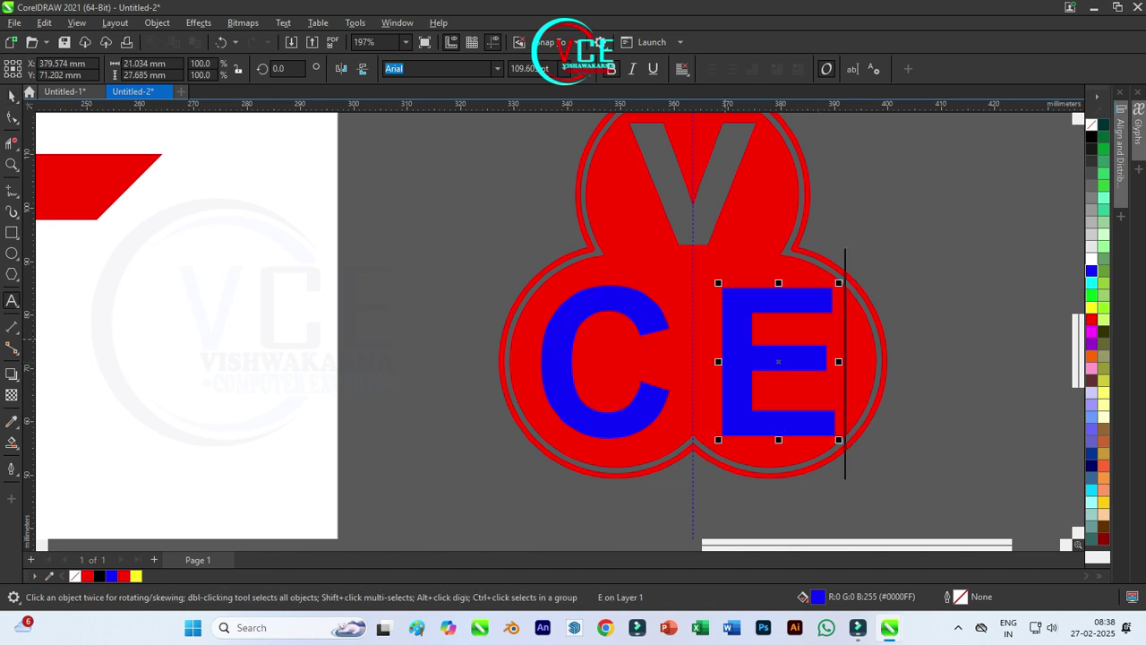
key(ctrl+space)
drag(706, 436, 703, 432)
Step: Cut the E and C out of the red trefoil
shift+click(692, 465)
key(Escape)
click(542, 430)
shift+click(531, 436)
click(441, 69)
key(Escape)
Step: Delete the leftover blue C and E, then select the whole VCE emblem
click(556, 385)
key(Delete)
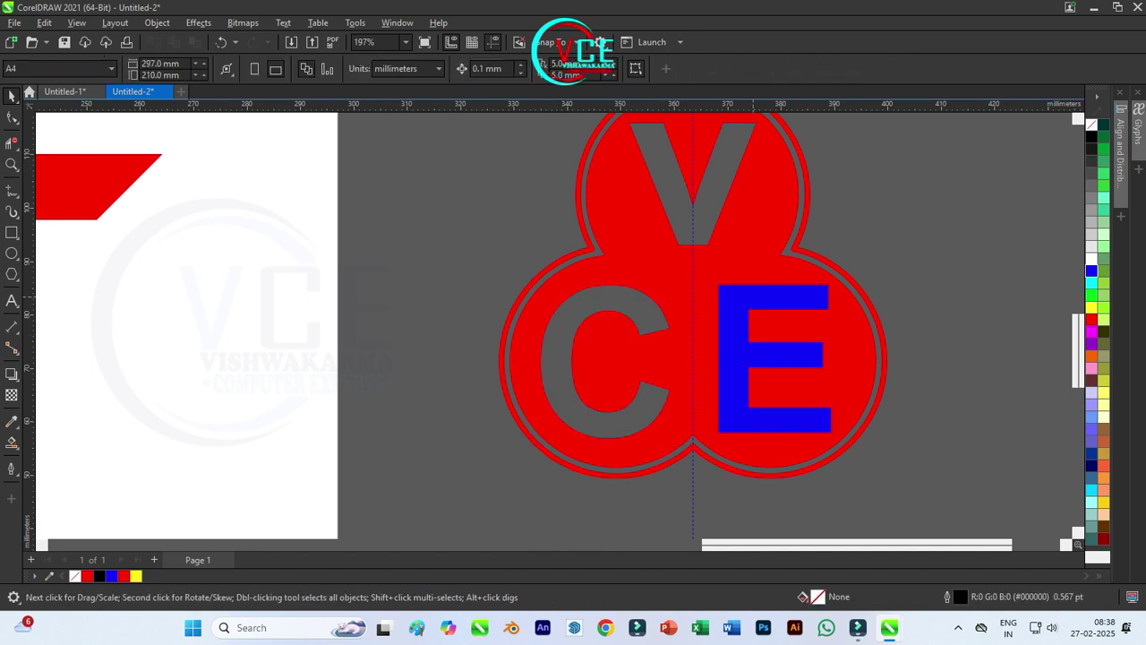
click(726, 368)
key(Delete)
scroll(726, 367, down, 1)
scroll(724, 369, down, 1)
drag(877, 454, 507, 172)
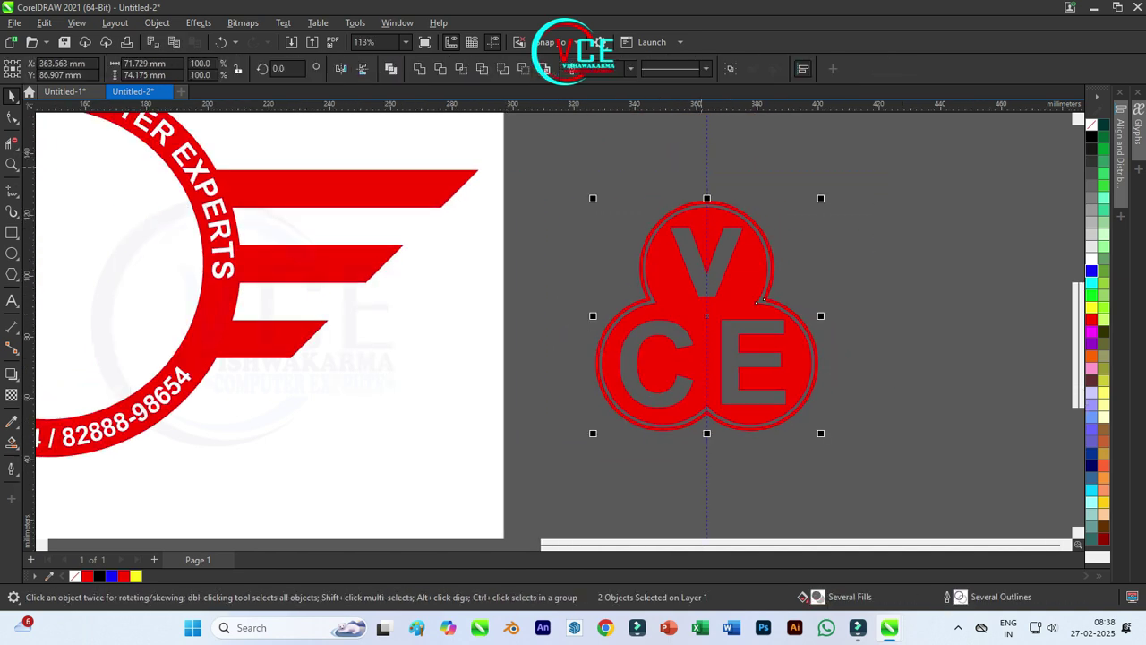
scroll(757, 299, down, 4)
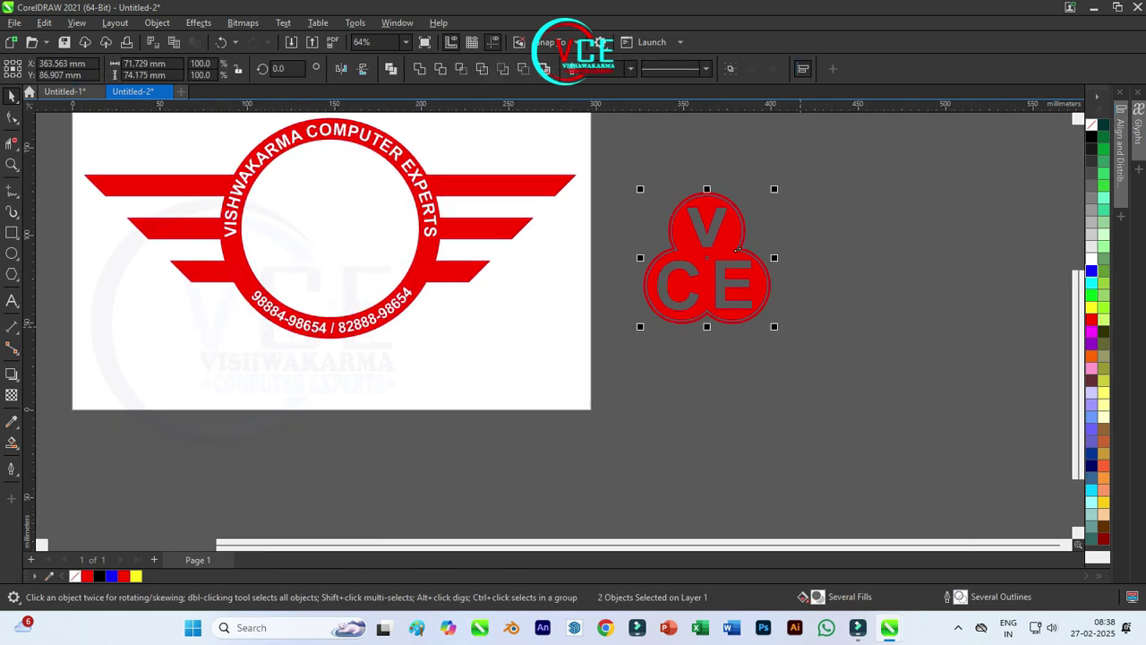
Step: Group the two VCE pieces, move them into the ring, scale to 115% and nudge up
key(ctrl+g)
drag(737, 250, 361, 218)
scroll(361, 218, up, 3)
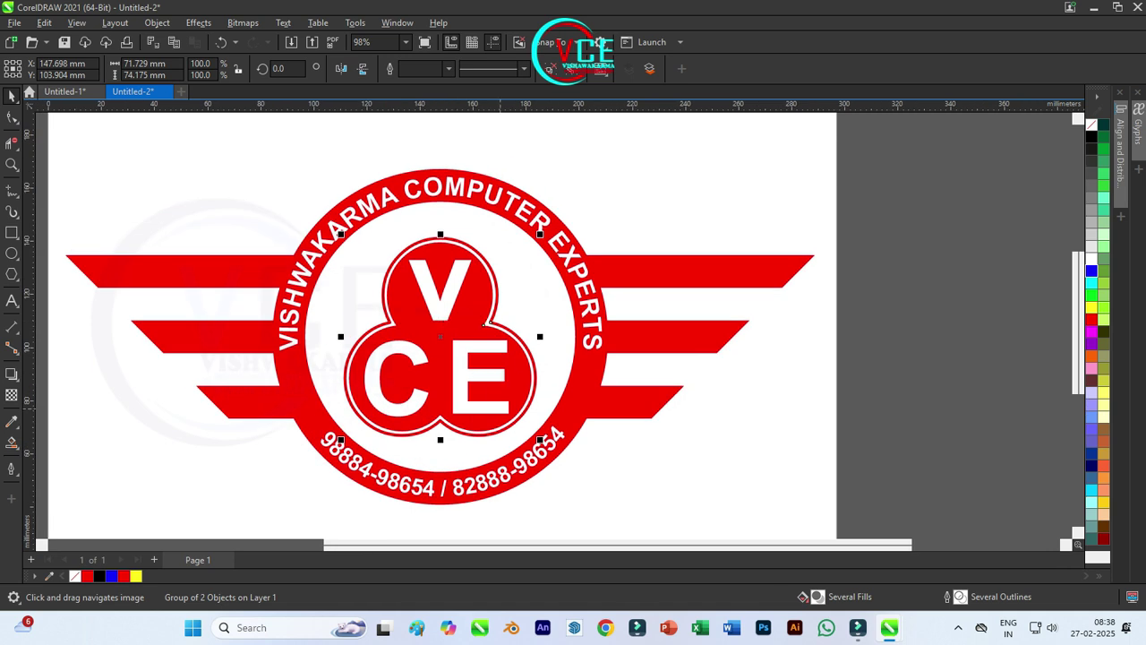
drag(540, 440, 555, 454)
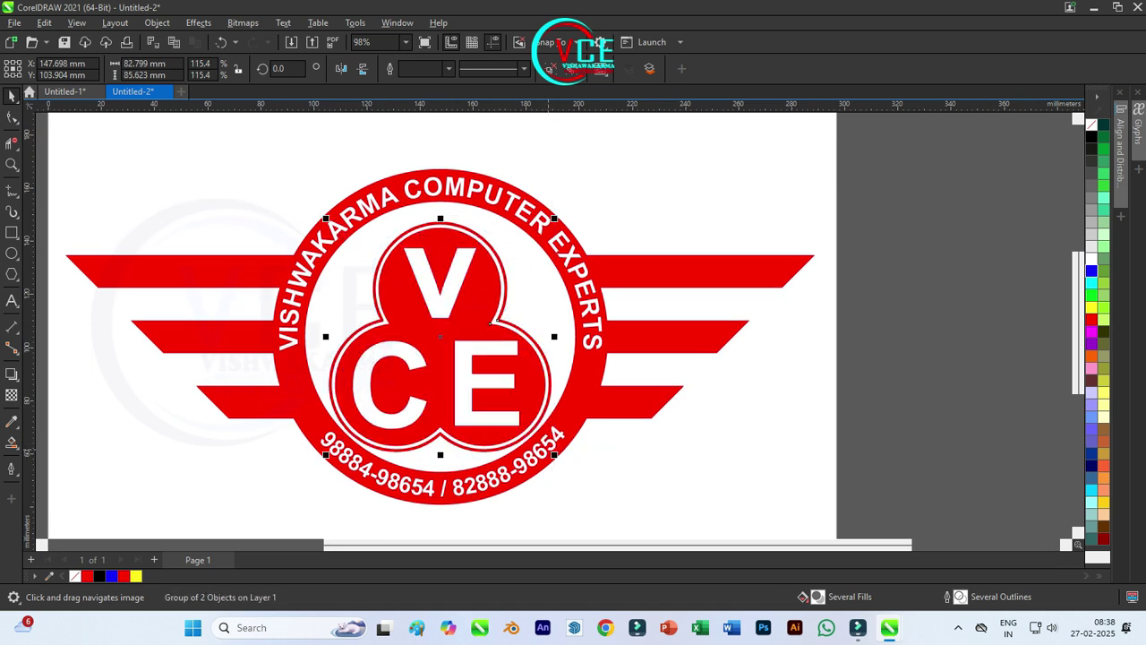
key(Up)
key(Up)
key(Up)
key(Up)
key(Up)
key(Up)
key(Up)
key(Up)
key(Up)
key(Up)
key(Up)
key(Up)
key(Up)
key(Up)
key(Up)
key(Up)
key(Up)
key(Up)
key(Up)
key(Up)
key(Up)
key(Up)
key(Escape)
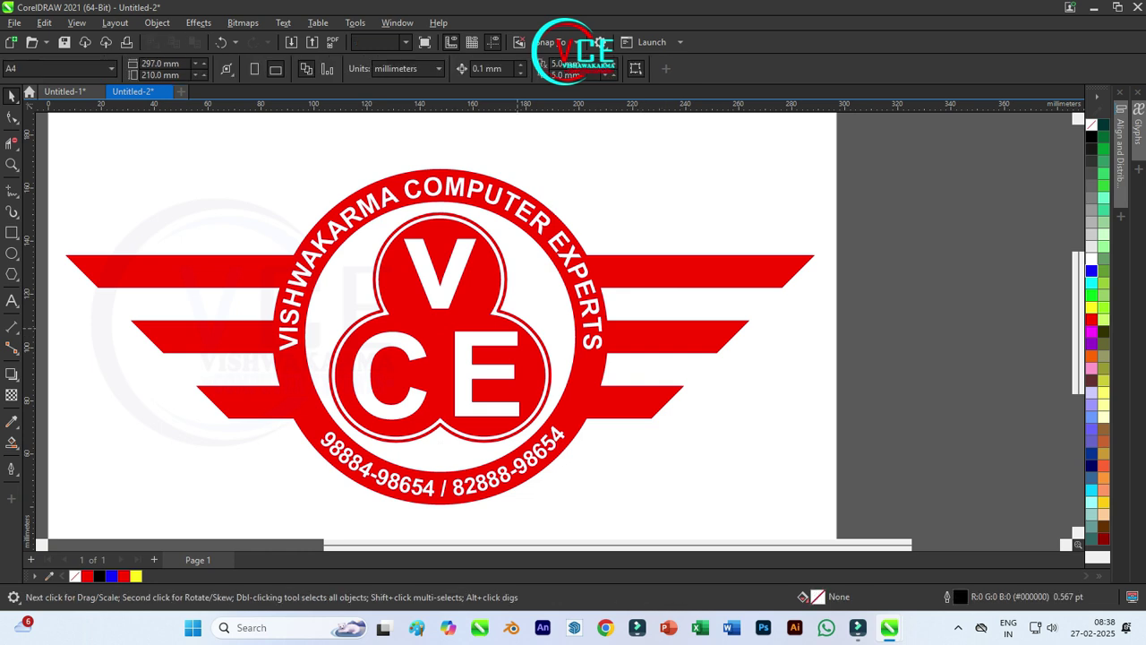
Step: Ungroup all, then convert the trefoil's outline to an object and fill it red
right_click(518, 190)
click(573, 225)
key(Escape)
click(497, 247)
click(198, 22)
mouse_move(157, 22)
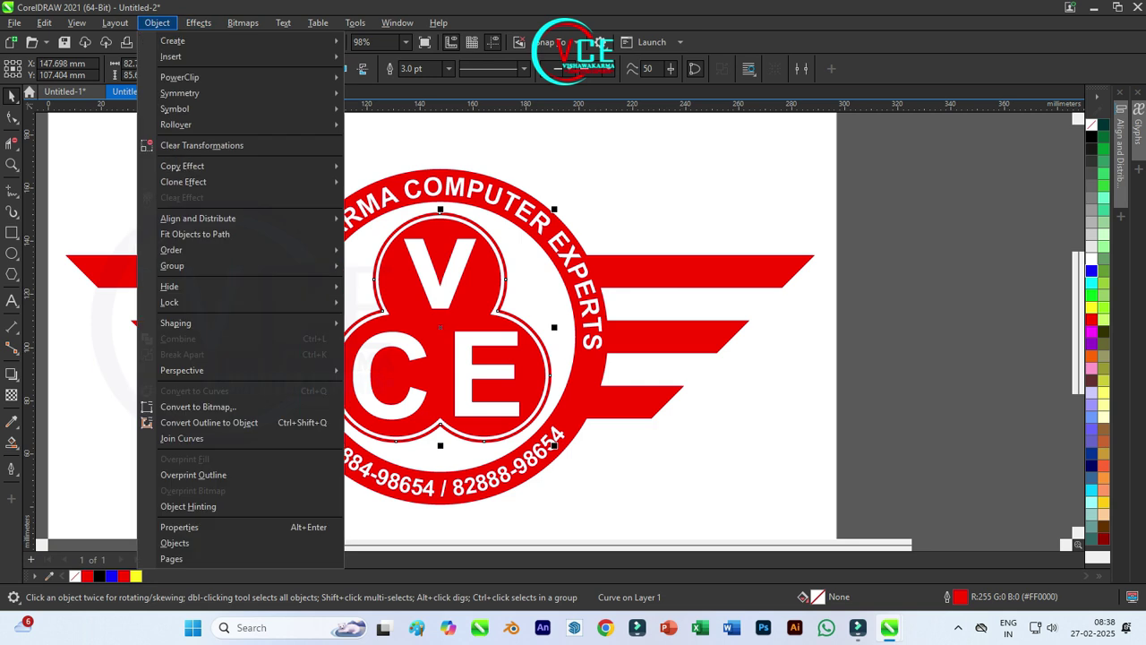
click(209, 422)
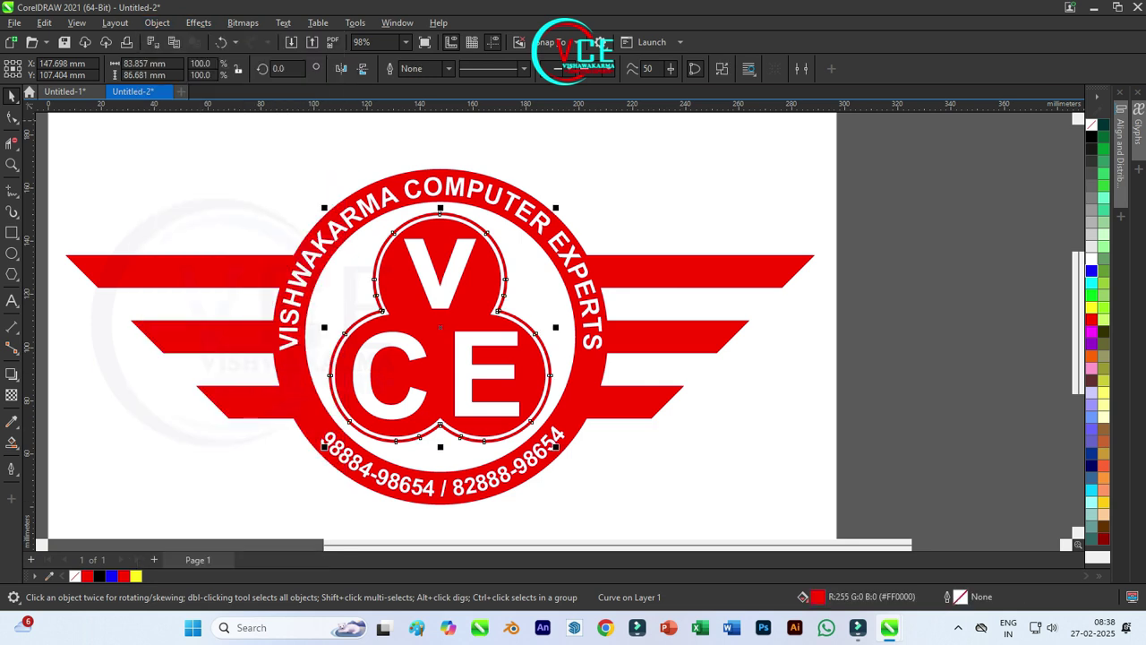
click(1090, 320)
key(Escape)
scroll(555, 326, up, 1)
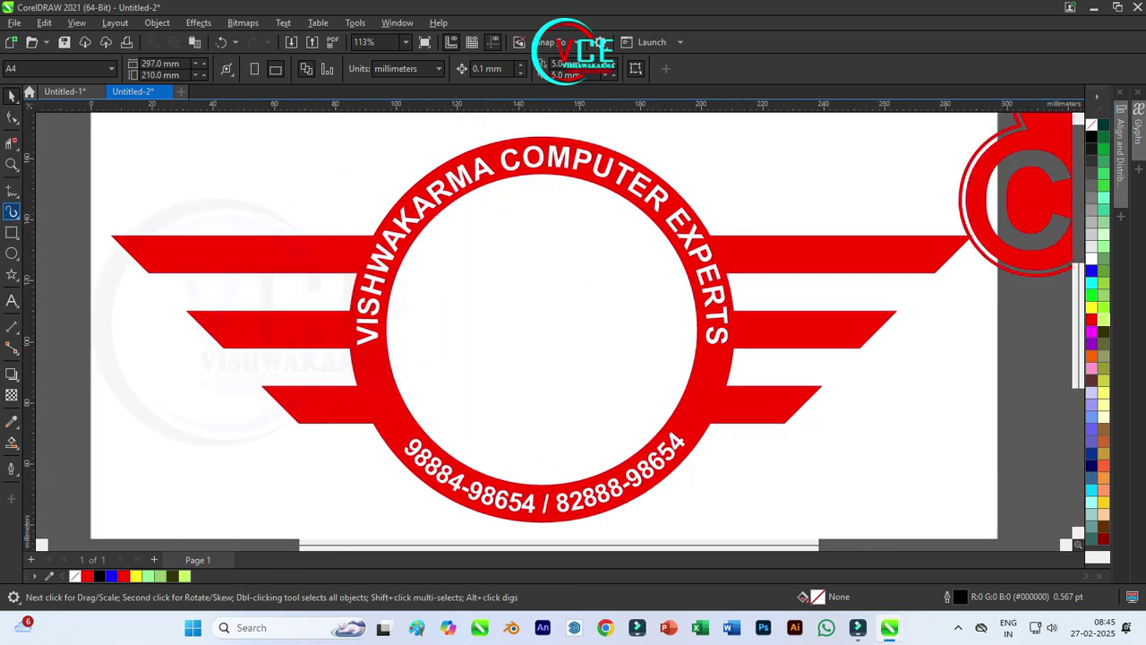
Step: Draw a circle along the ring's inner edge
click(12, 274)
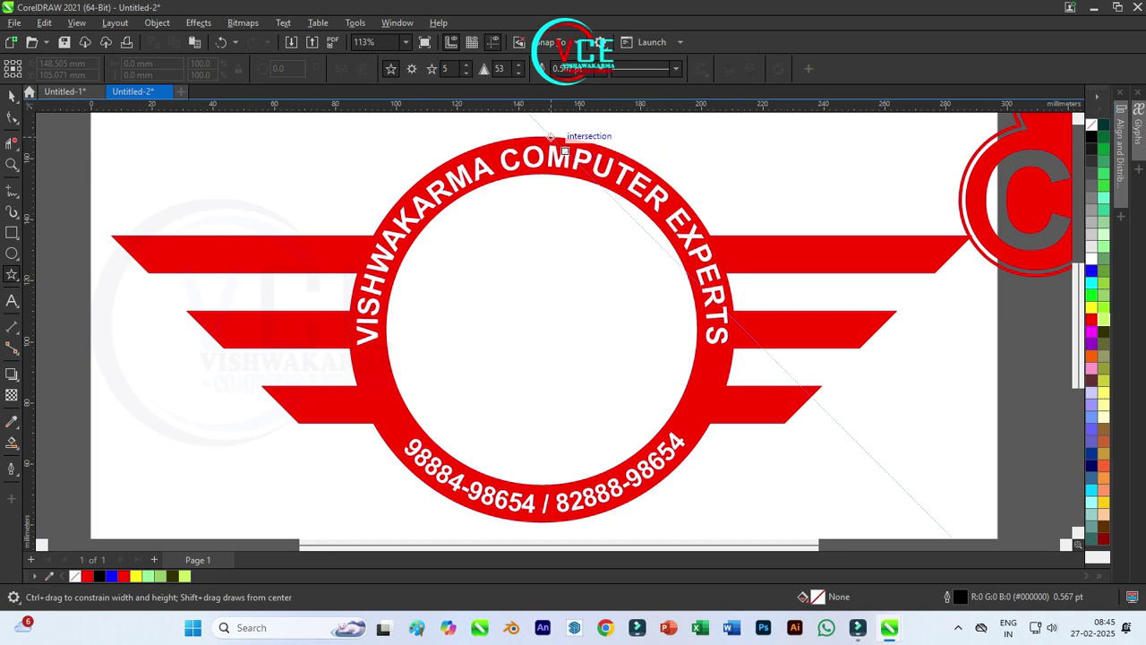
scroll(555, 141, up, 1)
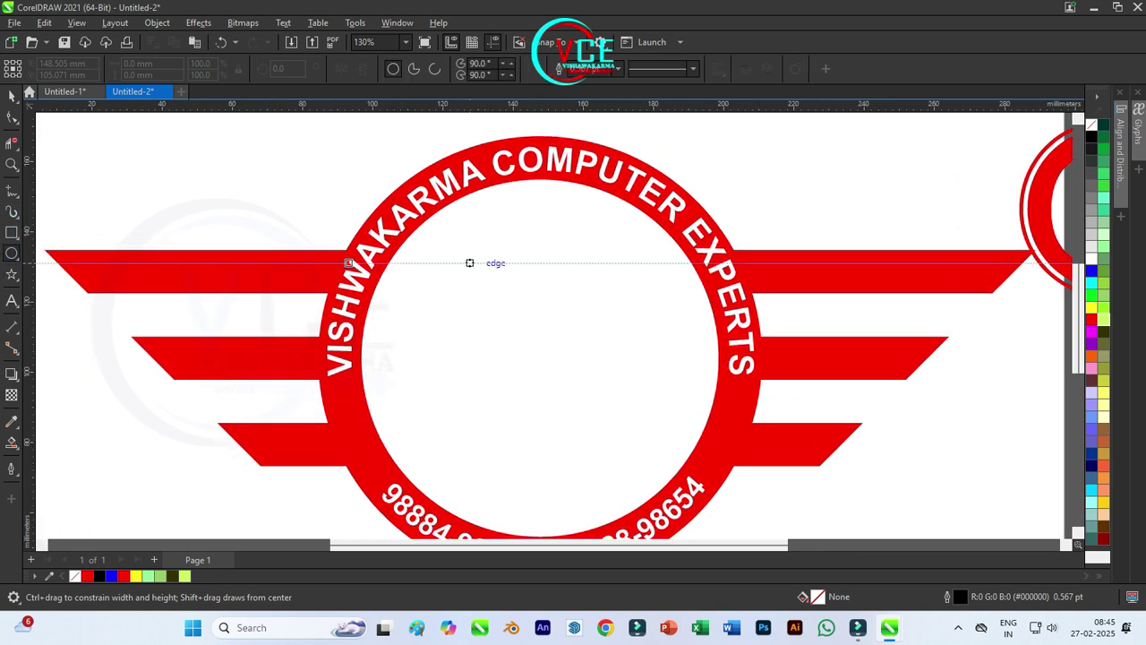
drag(539, 357, 698, 445)
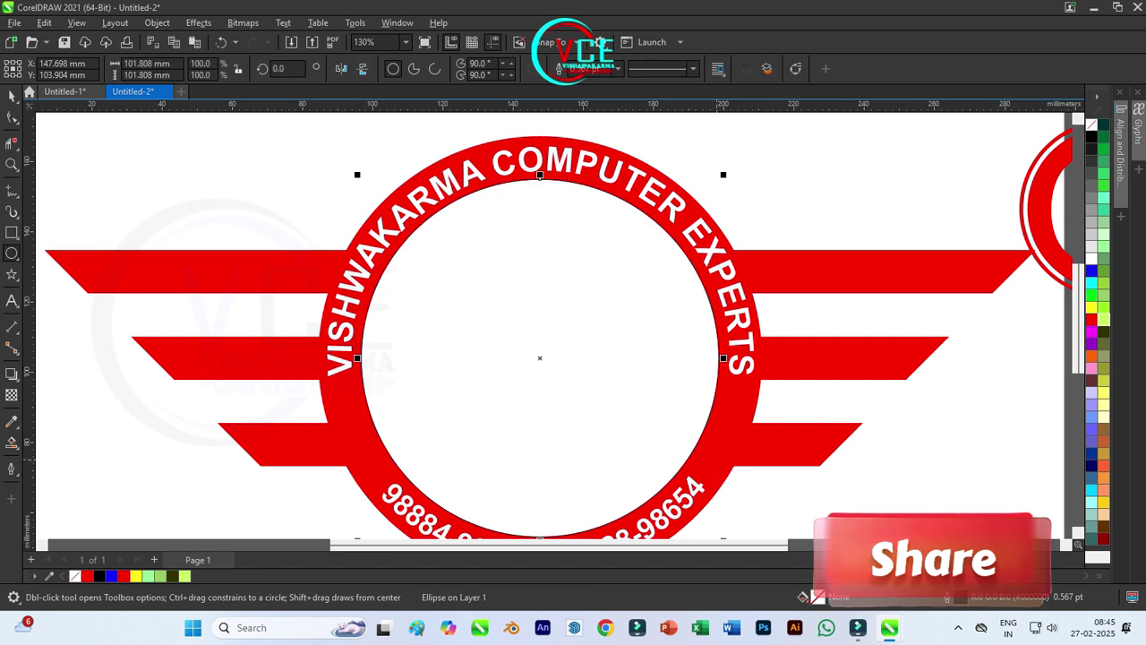
click(12, 96)
click(99, 175)
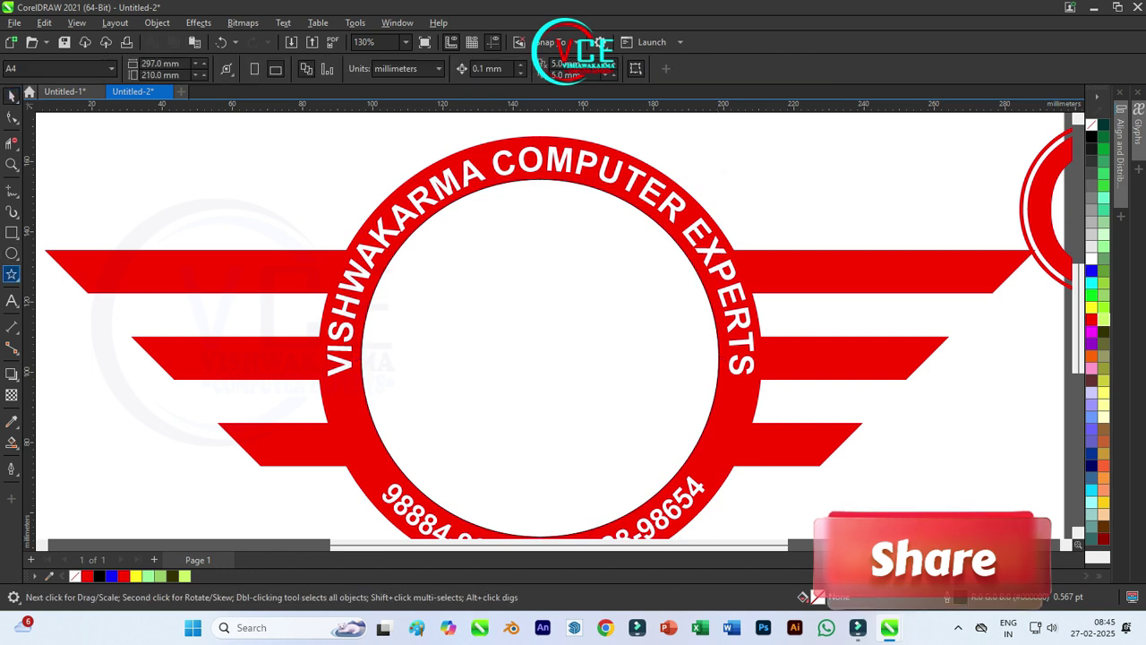
Step: Draw a small five-pointed star at the top of the ring
click(12, 275)
drag(747, 159, 553, 172)
key(space)
scroll(542, 151, up, 3)
Step: Shrink the star to about 79% and rotate a copy around the ring beside the S
drag(604, 216, 593, 205)
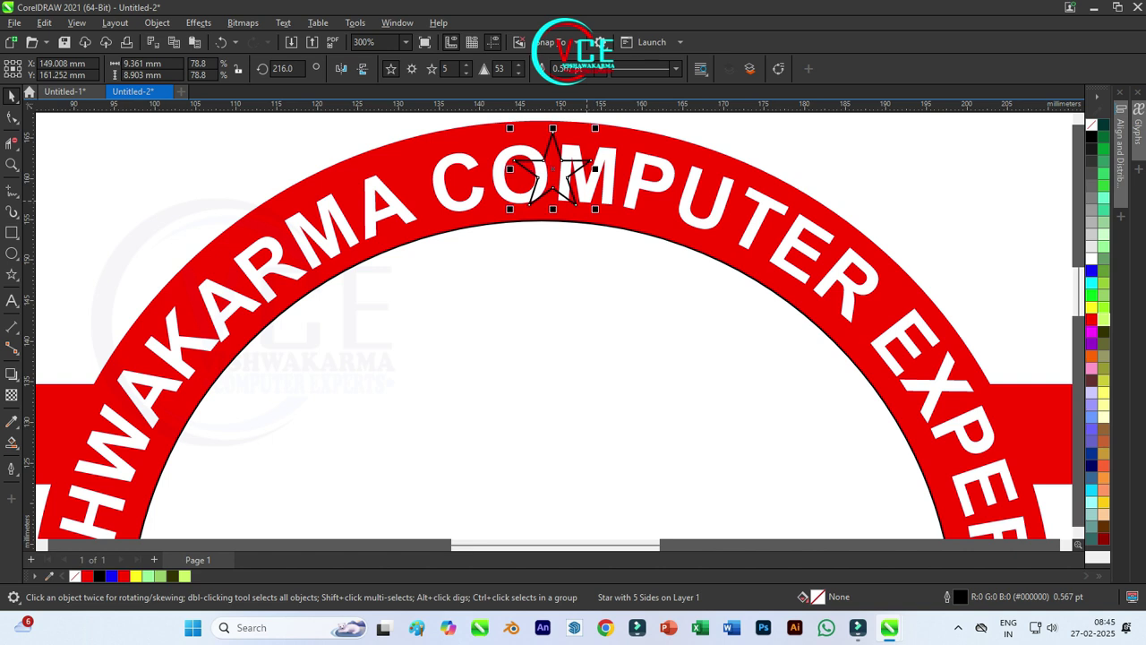
scroll(553, 169, down, 2)
scroll(507, 126, down, 2)
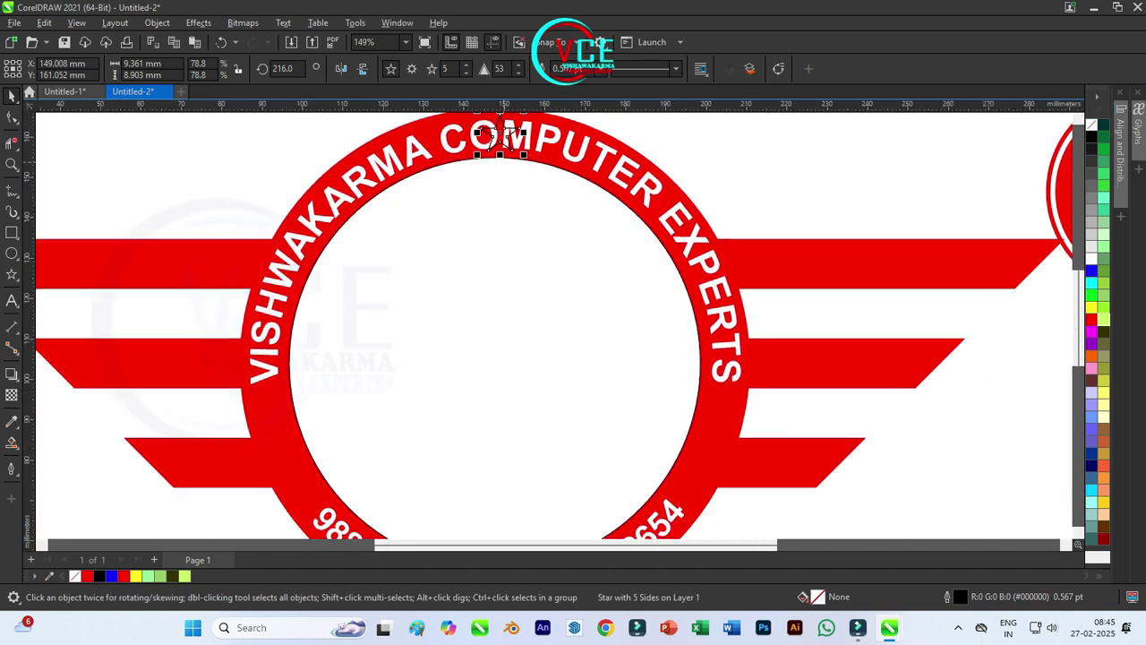
click(504, 134)
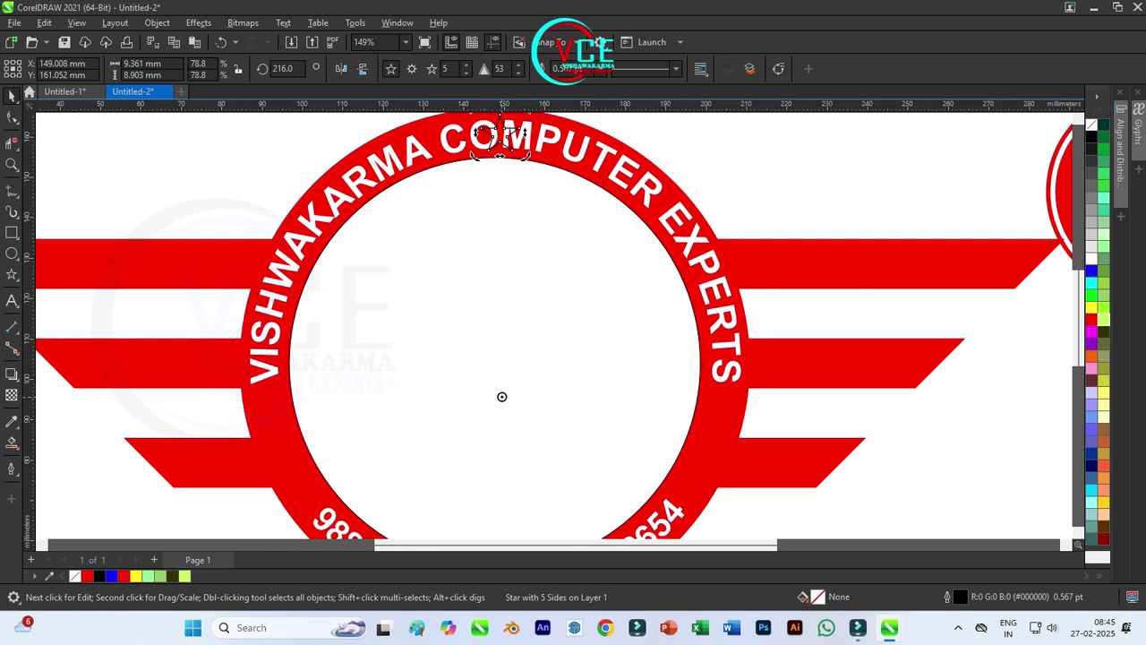
scroll(494, 363, down, 1)
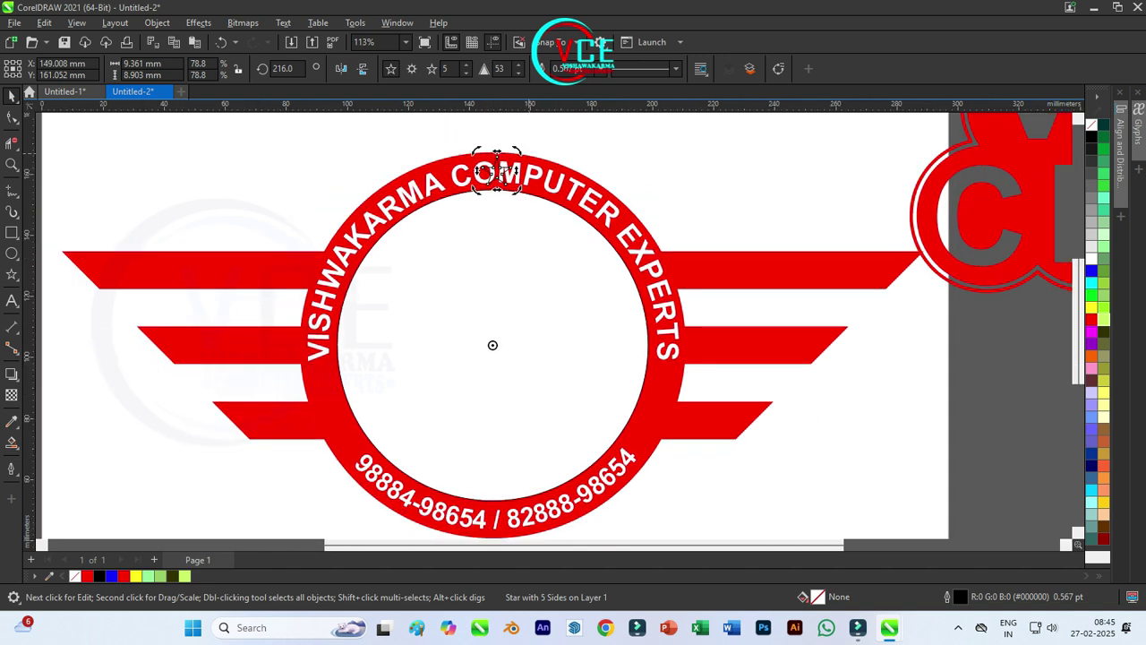
drag(520, 151, 688, 369)
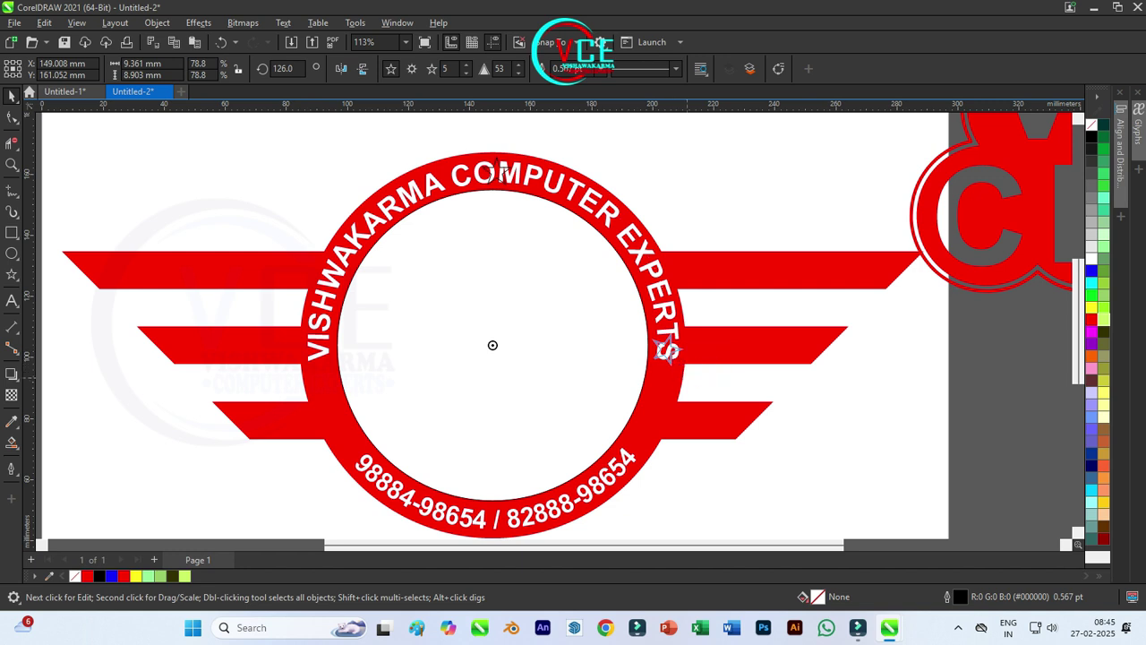
mouse_move(682, 417)
mouse_down()
mouse_move(676, 393)
mouse_move(672, 412)
mouse_up()
scroll(686, 401, up, 3)
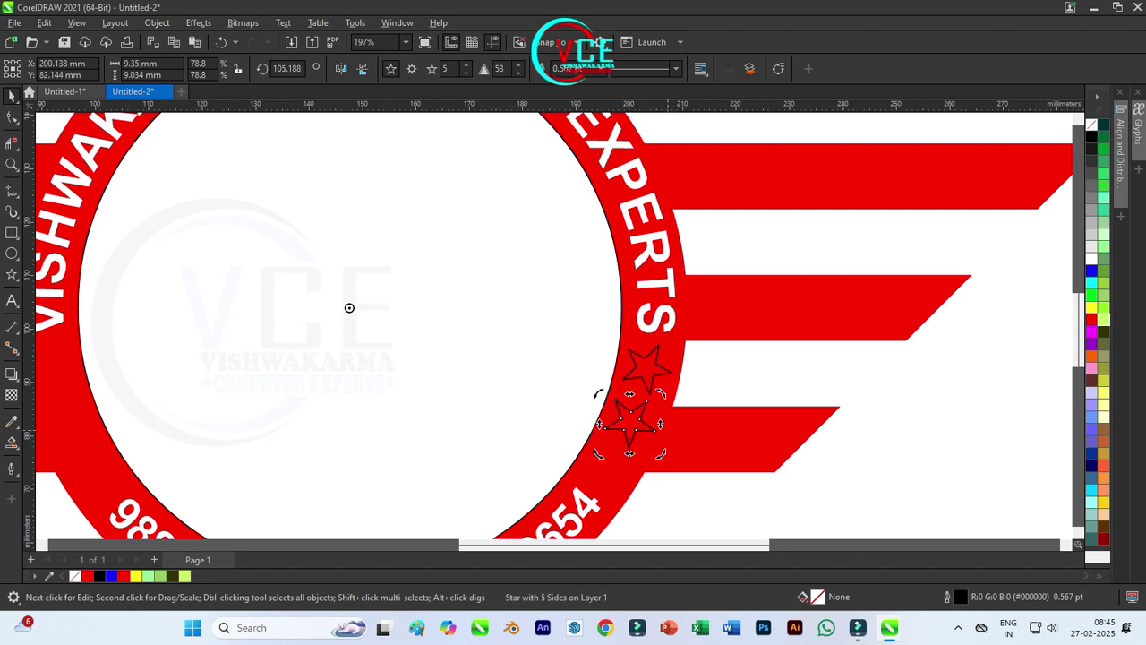
Step: Shrink the lower star to about two-thirds and place a smaller third star further down
click(629, 421)
drag(600, 395, 609, 404)
click(630, 423)
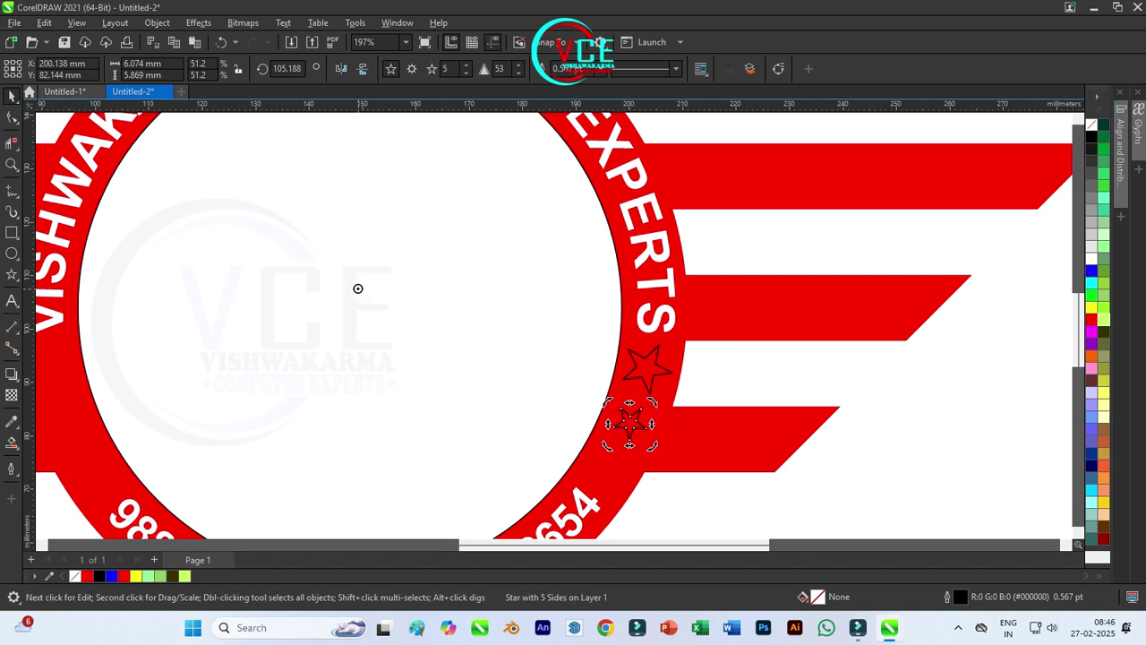
scroll(350, 307, up, 2)
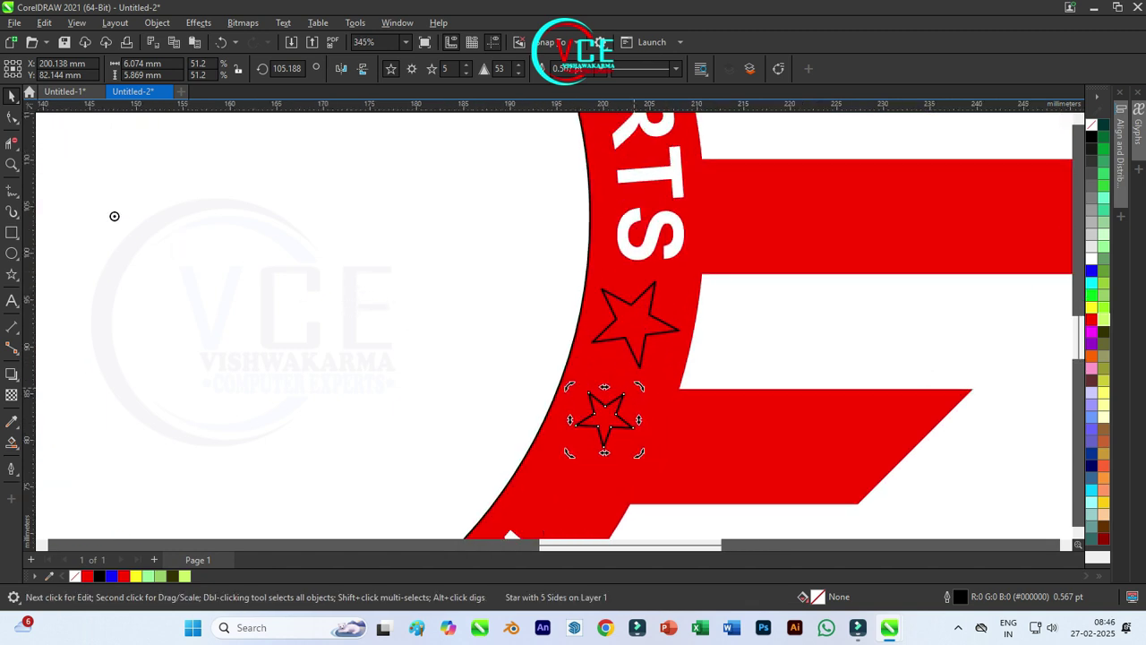
drag(114, 216, 158, 138)
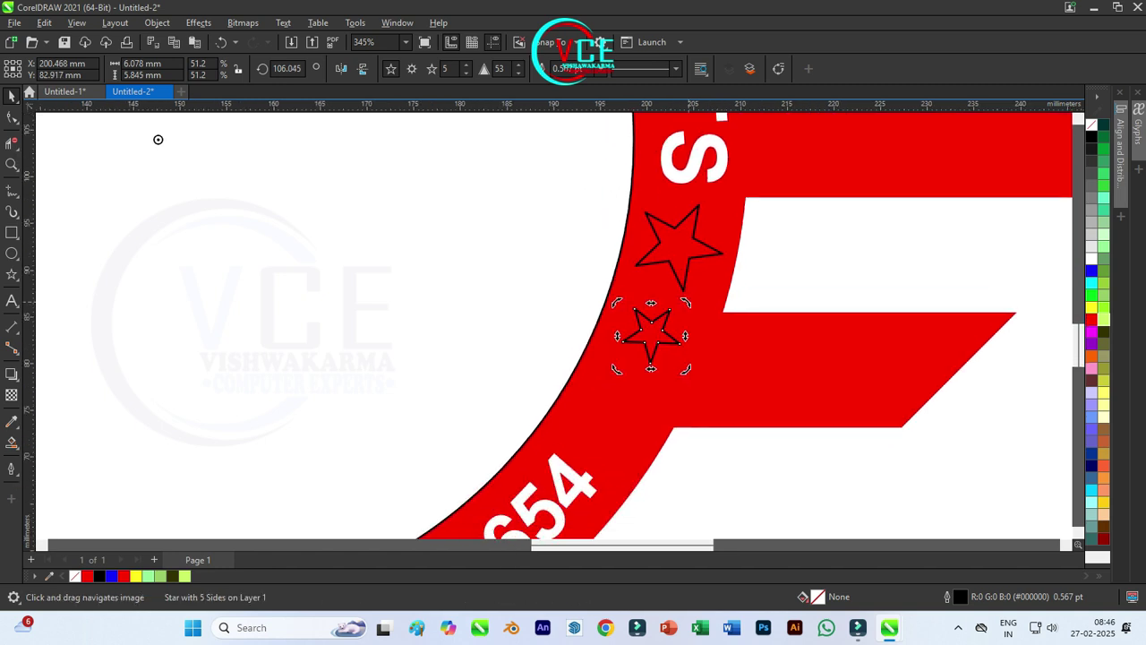
drag(616, 408, 644, 425)
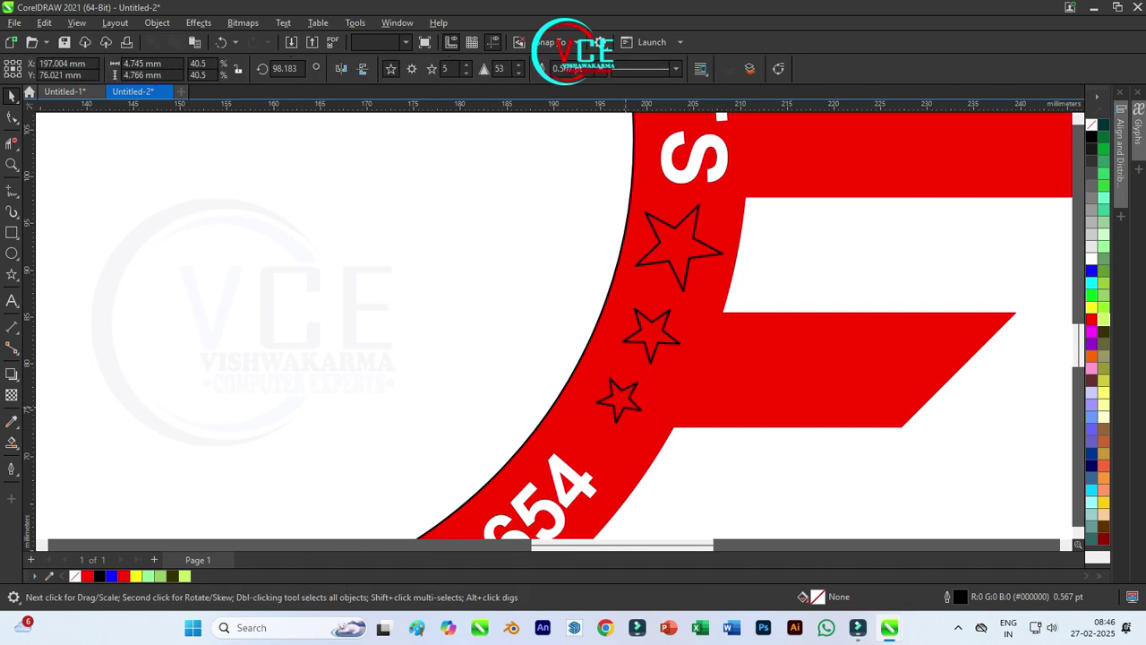
scroll(626, 406, down, 1)
click(623, 407)
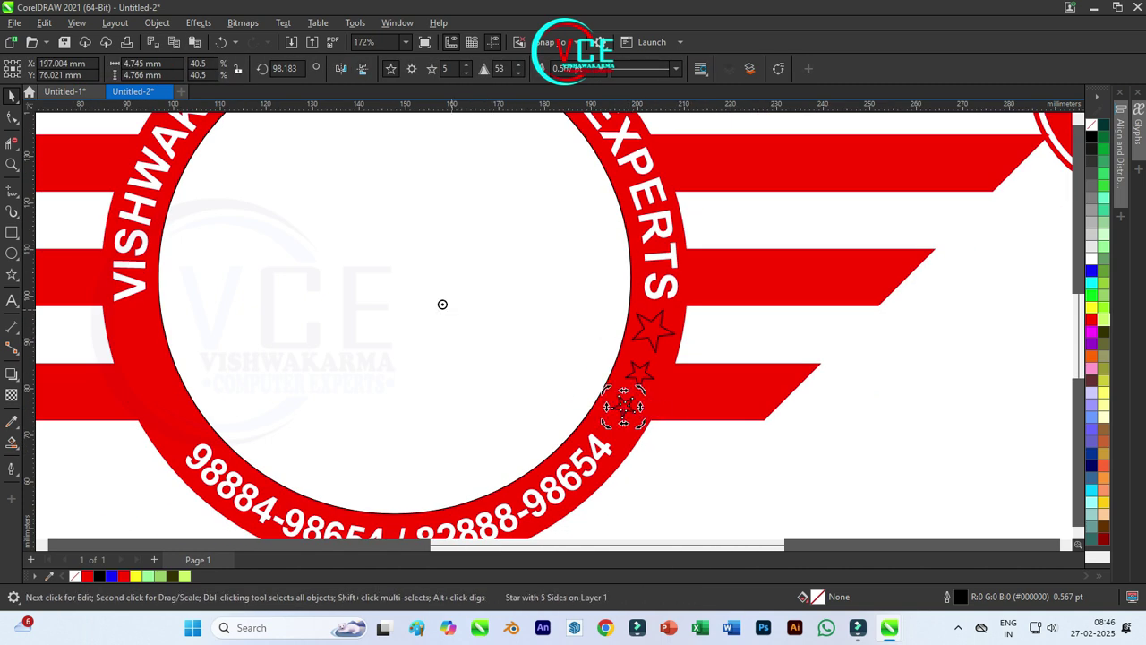
scroll(609, 386, up, 2)
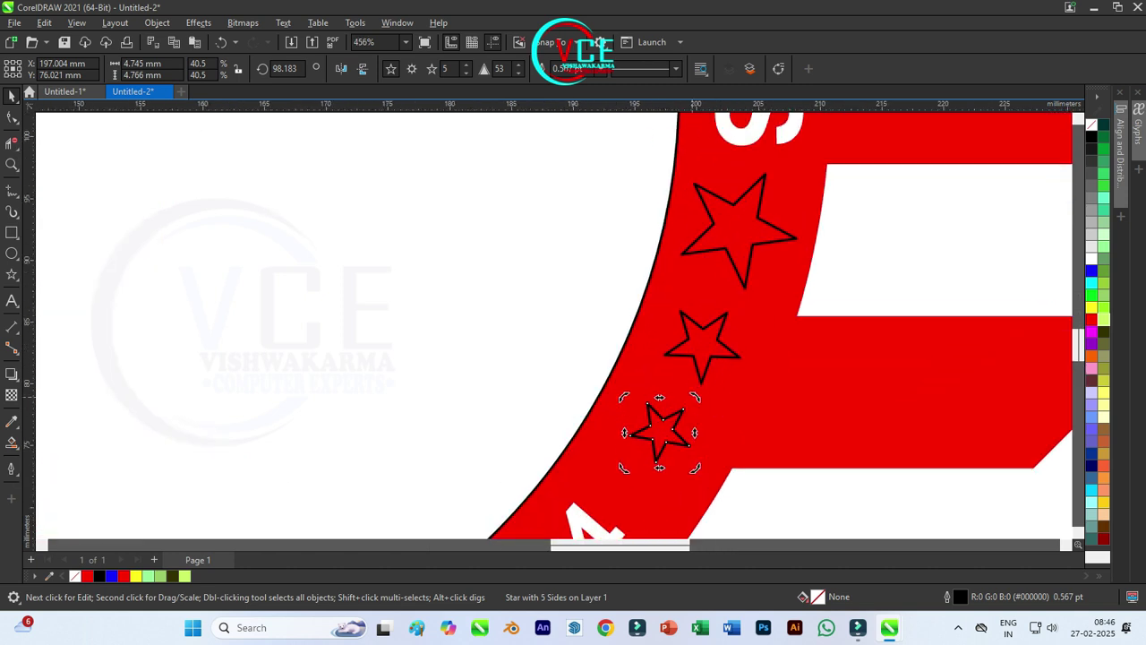
Step: Nudge the middle star into line, select all three stars and mirror a copy onto the left side
click(707, 349)
scroll(752, 313, down, 1)
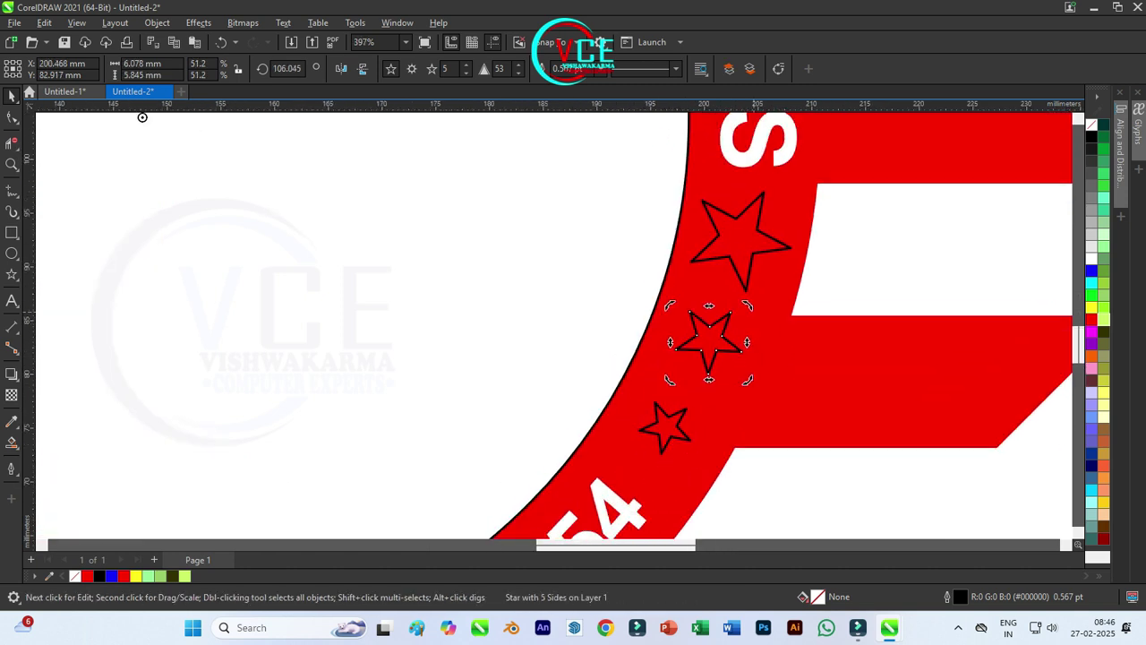
drag(710, 342, 705, 349)
click(747, 255)
click(751, 260)
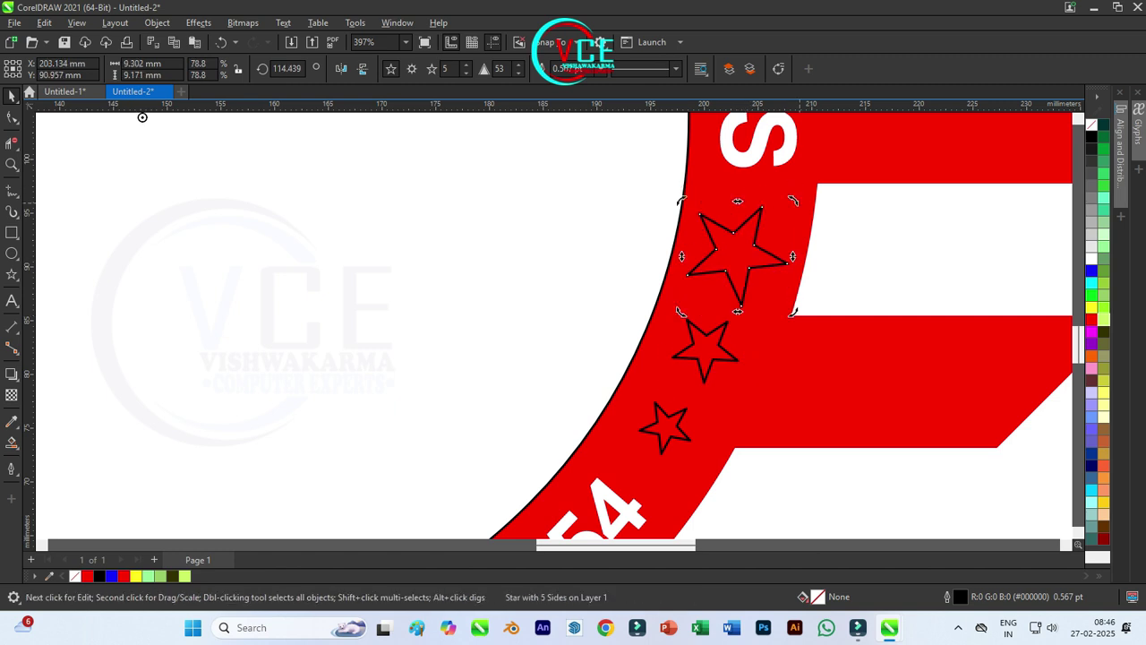
scroll(358, 149, down, 3)
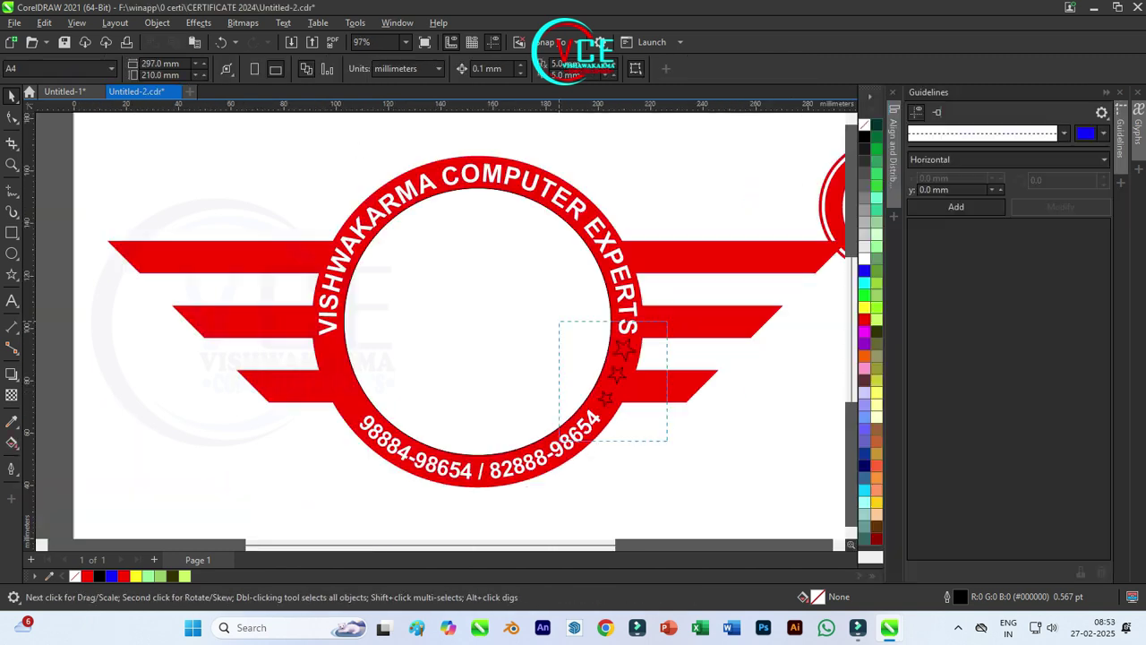
drag(559, 320, 559, 321)
drag(640, 370, 359, 441)
Step: Select the whole design, then the red ring shape, and clear the selection
scroll(348, 415, up, 4)
scroll(359, 442, down, 3)
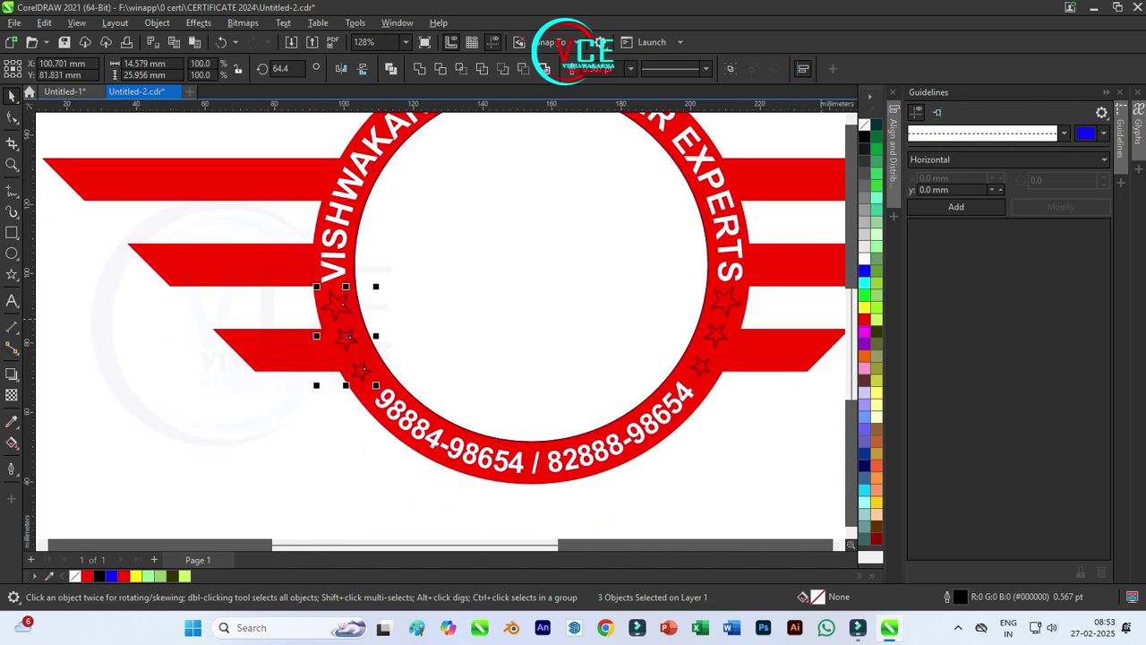
shift+click(321, 201)
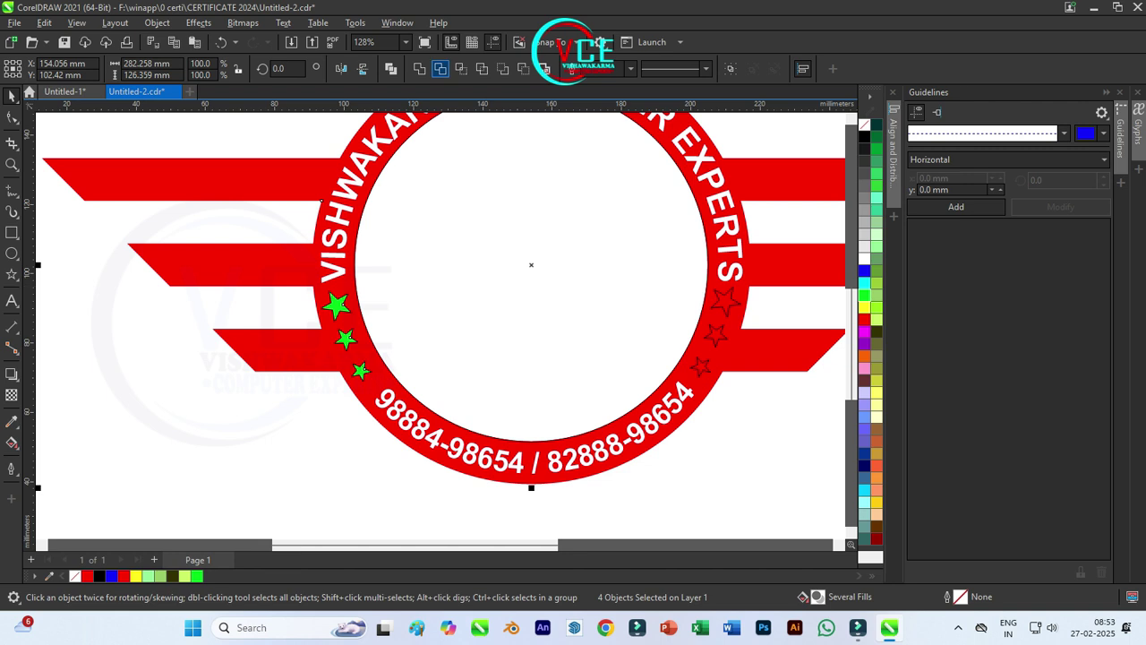
click(318, 313)
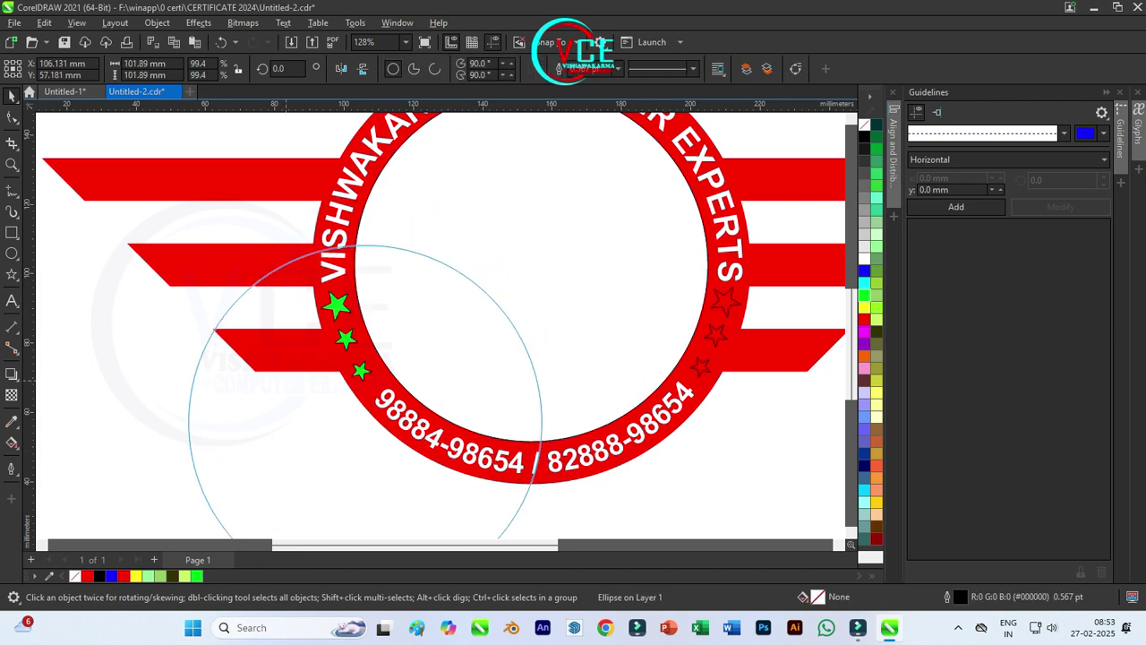
key(Escape)
scroll(606, 353, down, 2)
scroll(606, 353, up, 3)
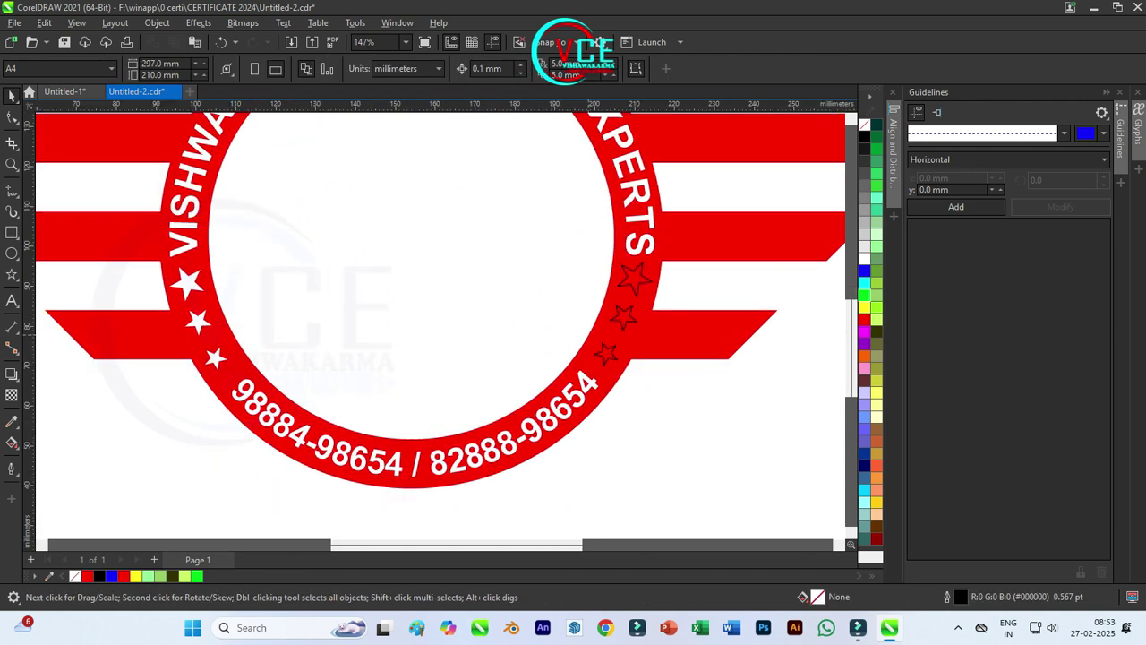
Step: Recolour the three right-side stars from the palette to match the left ones, then zoom to the full page
click(607, 353)
click(634, 280)
click(864, 294)
click(625, 317)
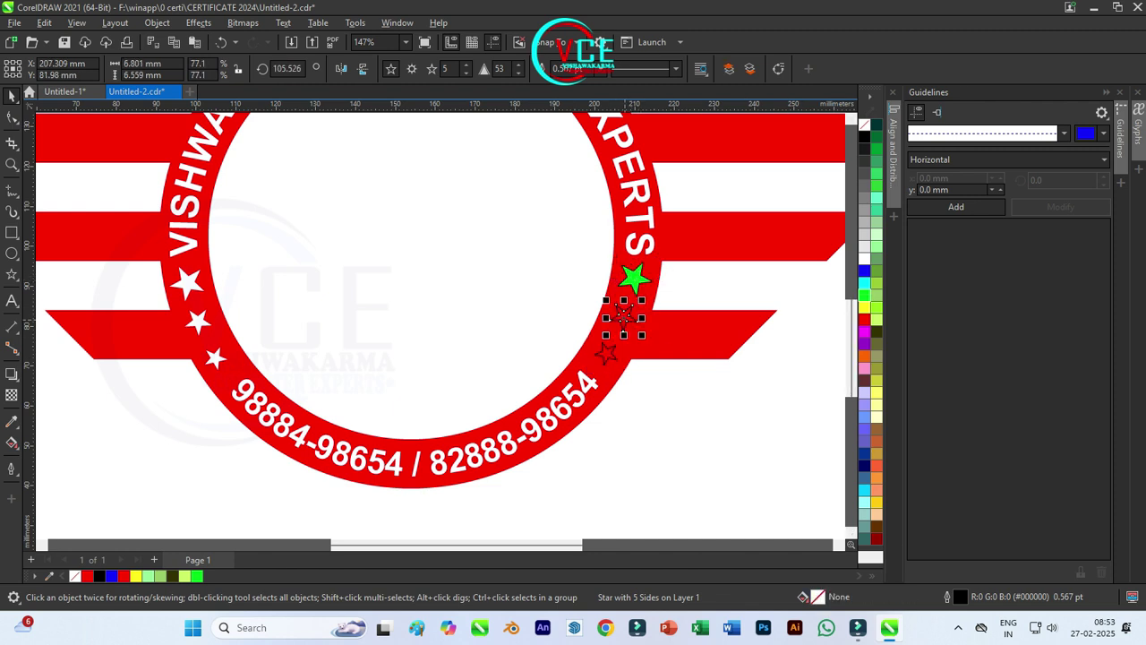
shift+click(607, 353)
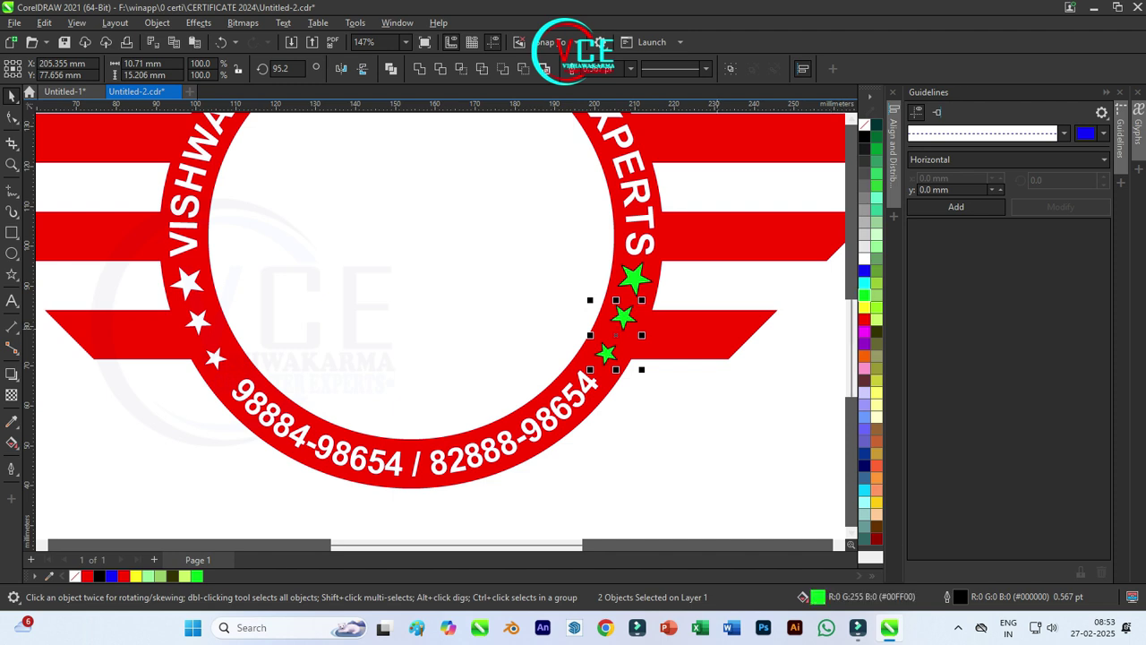
click(681, 333)
key(Escape)
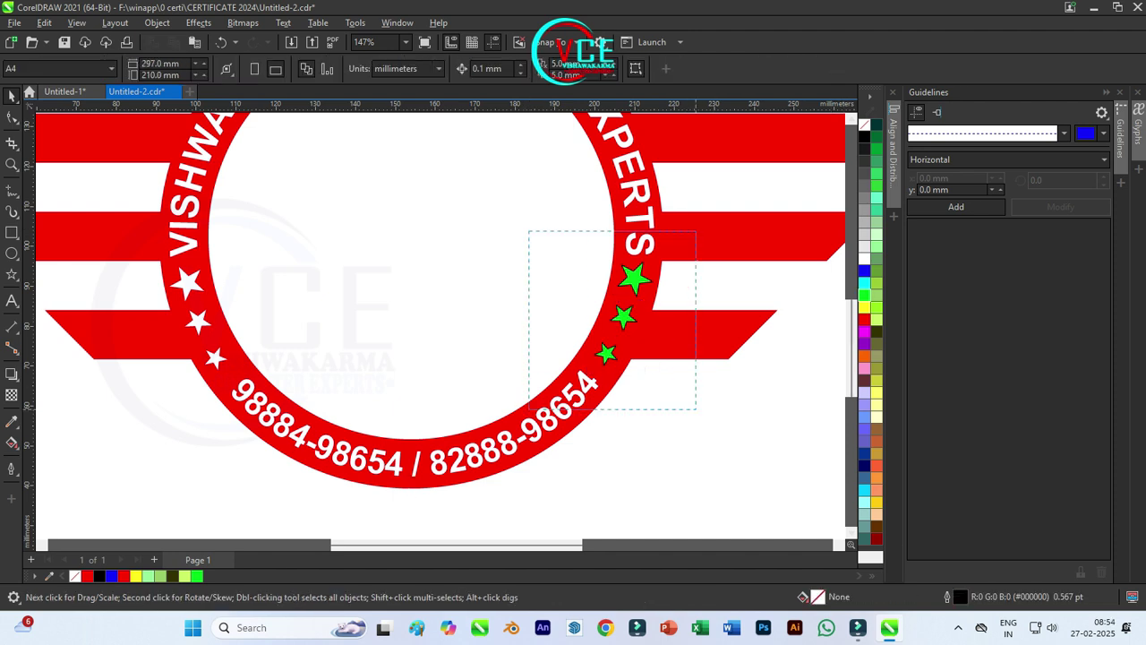
drag(696, 409, 696, 409)
shift+click(681, 333)
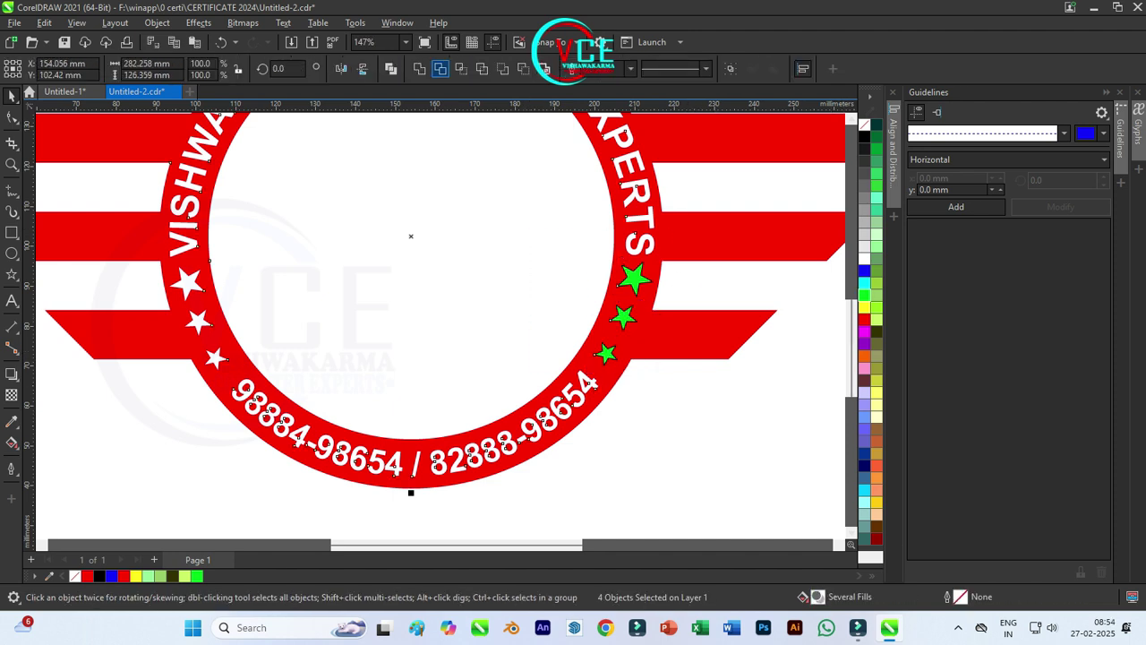
key(Escape)
key(ctrl+z)
key(shift+F4)
Step: Move the red VCE mark into the emblem's centre circle
drag(763, 250, 613, 281)
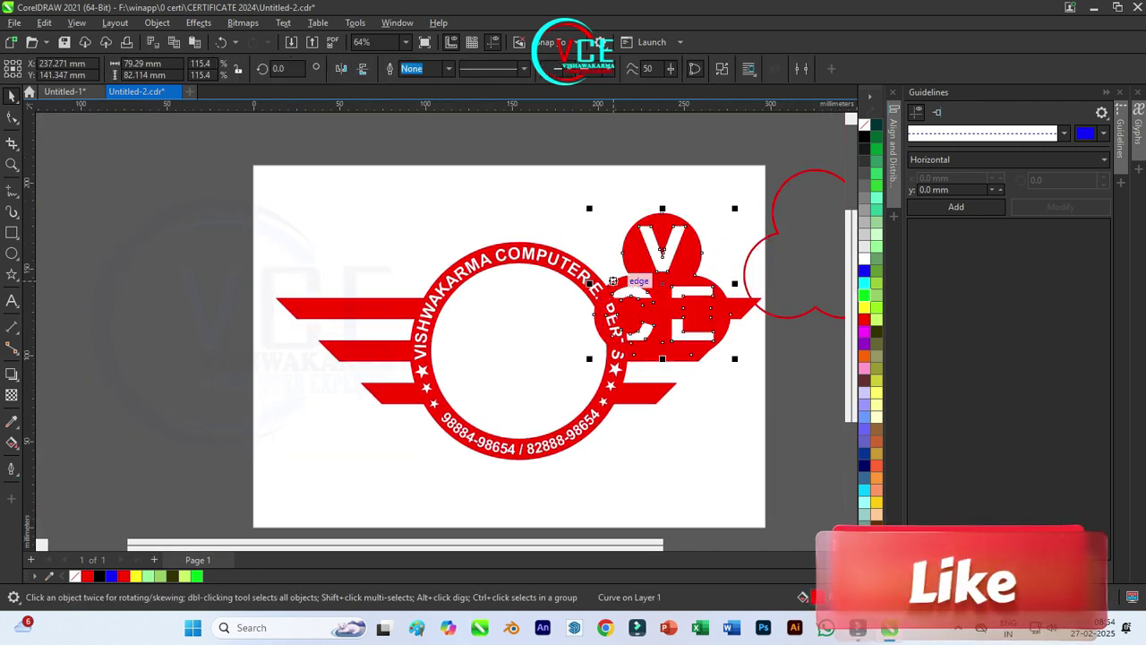
key(ctrl+z)
scroll(540, 261, down, 2)
scroll(744, 243, up, 1)
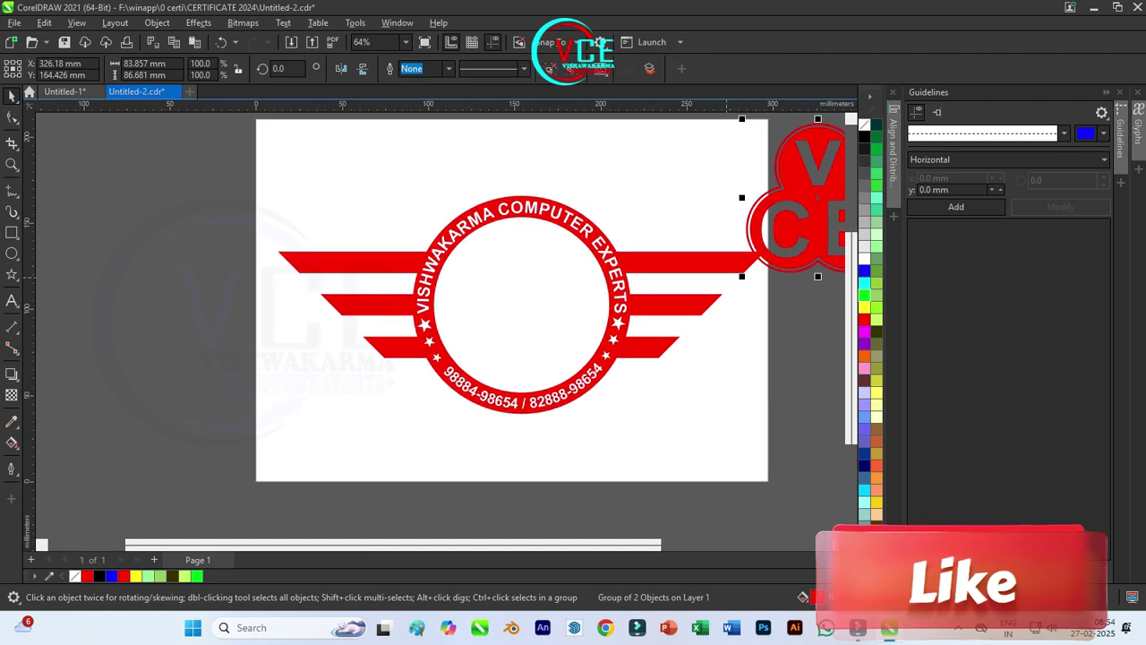
drag(788, 206, 498, 309)
drag(565, 297, 557, 292)
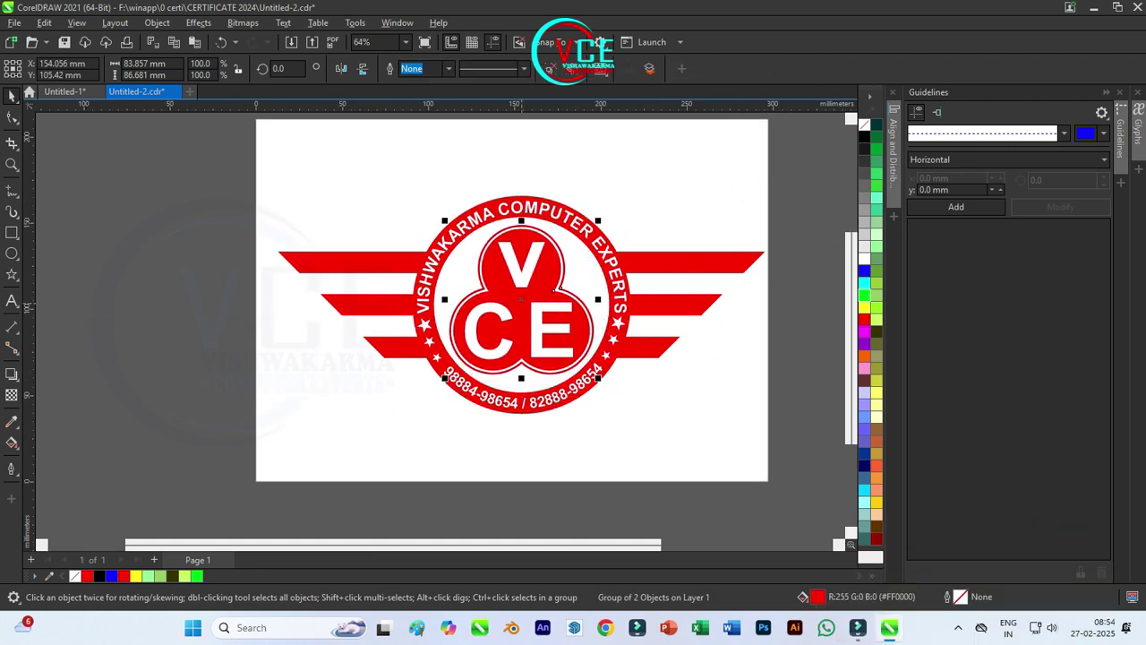
key(Escape)
Step: Group the wings, ring and VCE mark, then drag an interactive fill across the logo
right_click(560, 305)
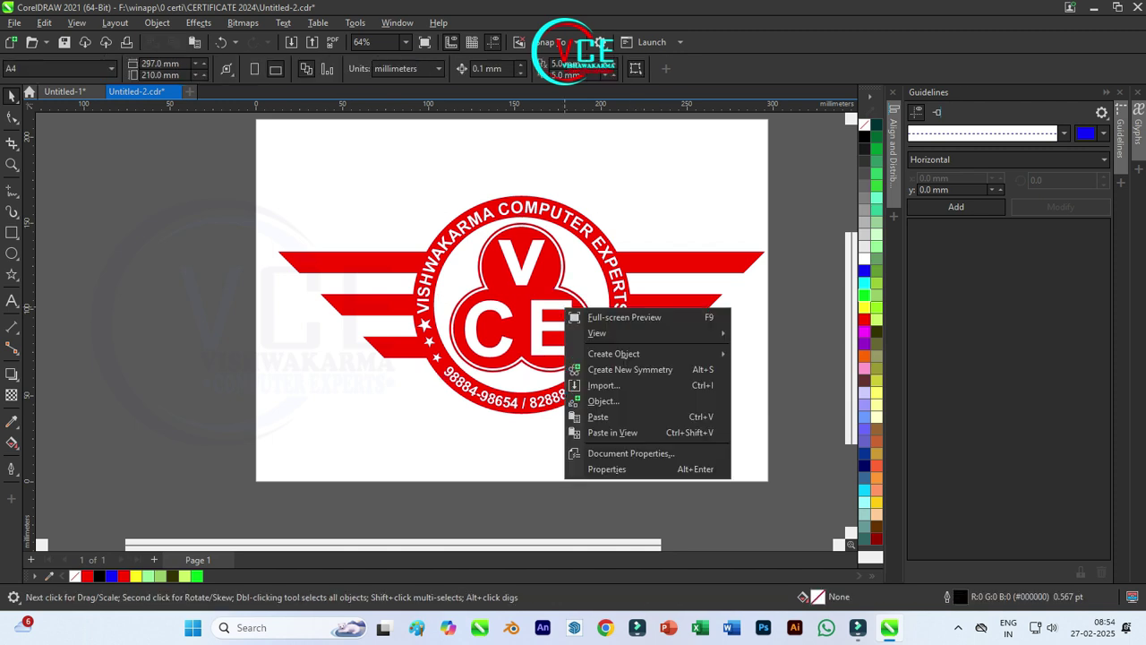
click(538, 269)
right_click(542, 190)
key(Escape)
key(Escape)
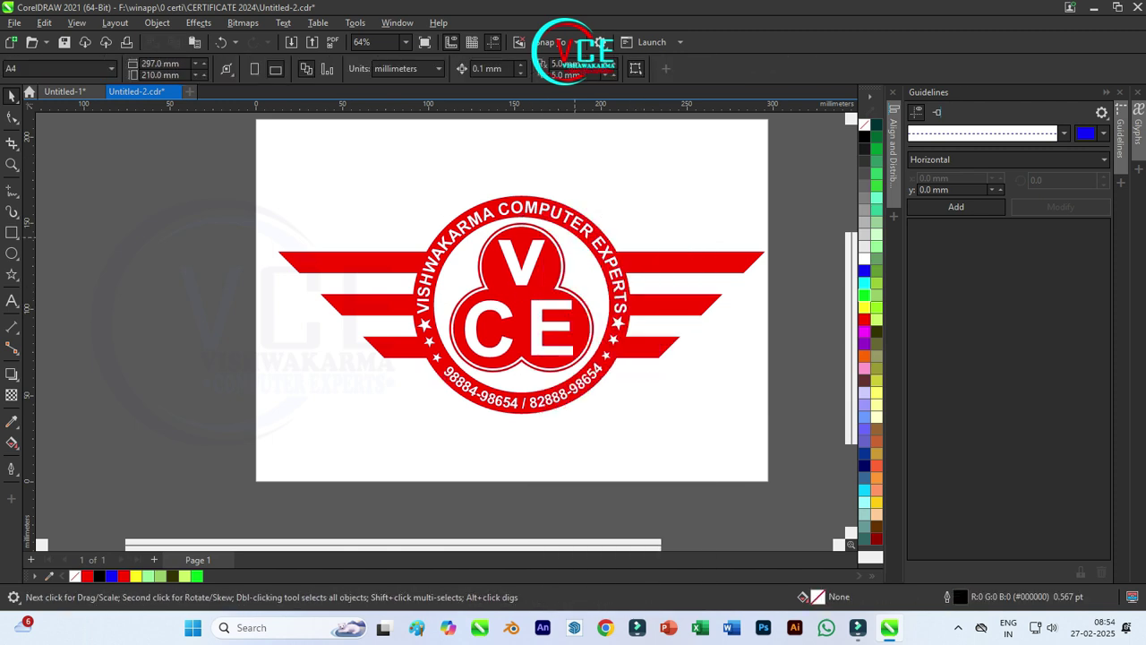
click(529, 251)
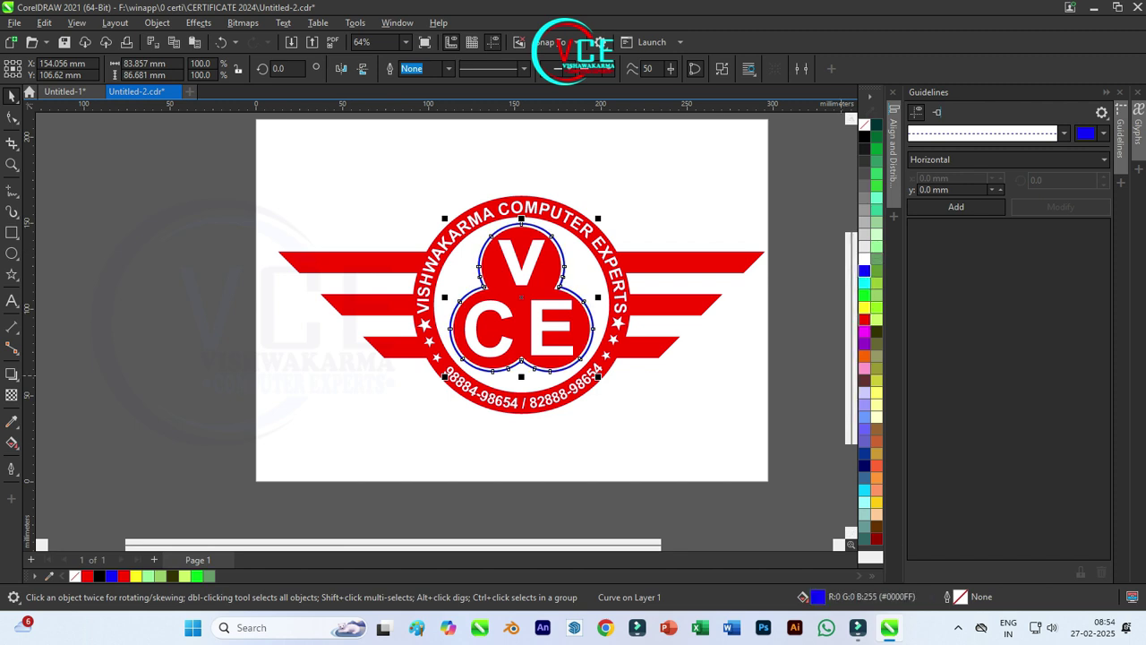
key(Escape)
drag(198, 446, 198, 447)
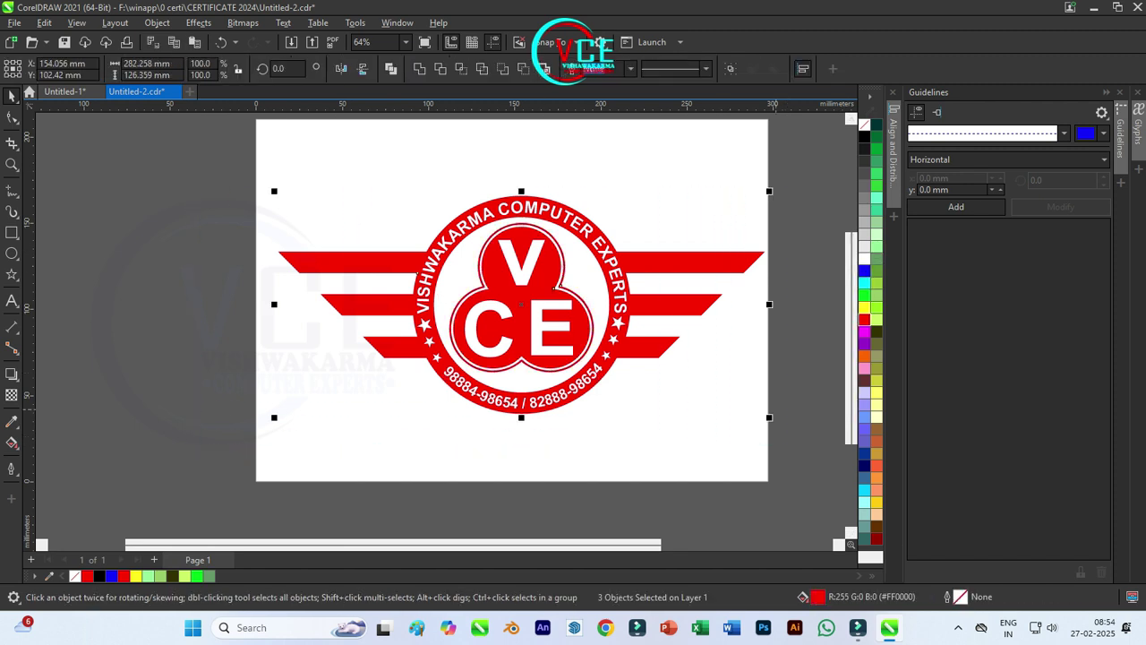
key(ctrl+g)
scroll(717, 291, up, 2)
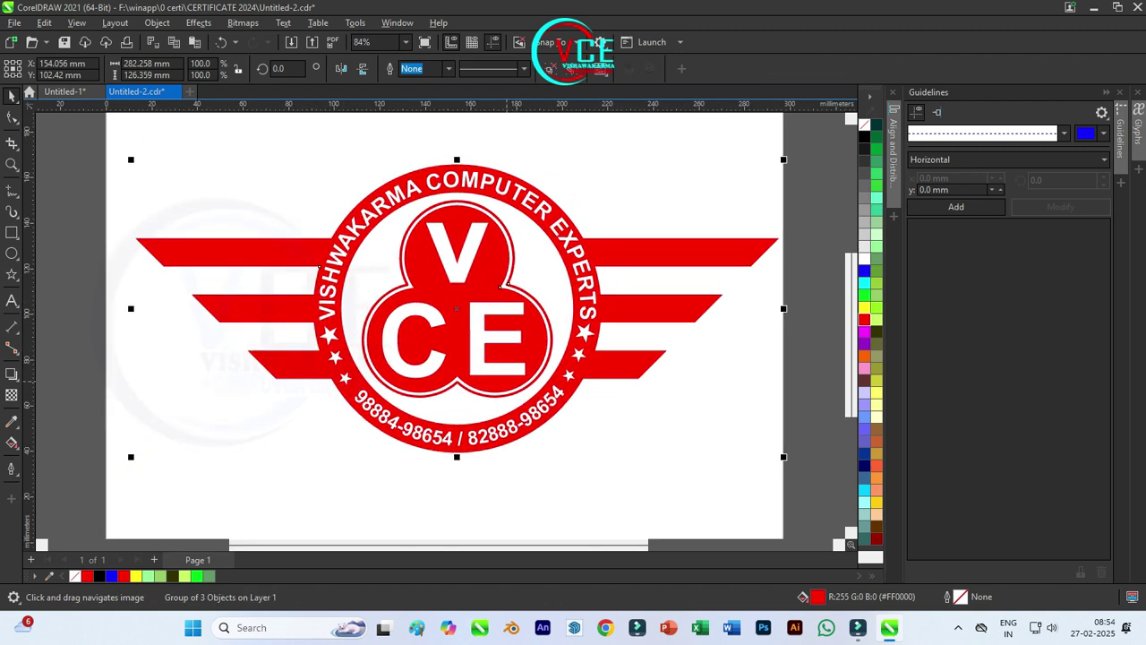
click(12, 443)
drag(179, 172, 630, 414)
Step: Try and undo a pattern fill, then stretch the gradient further right
click(75, 69)
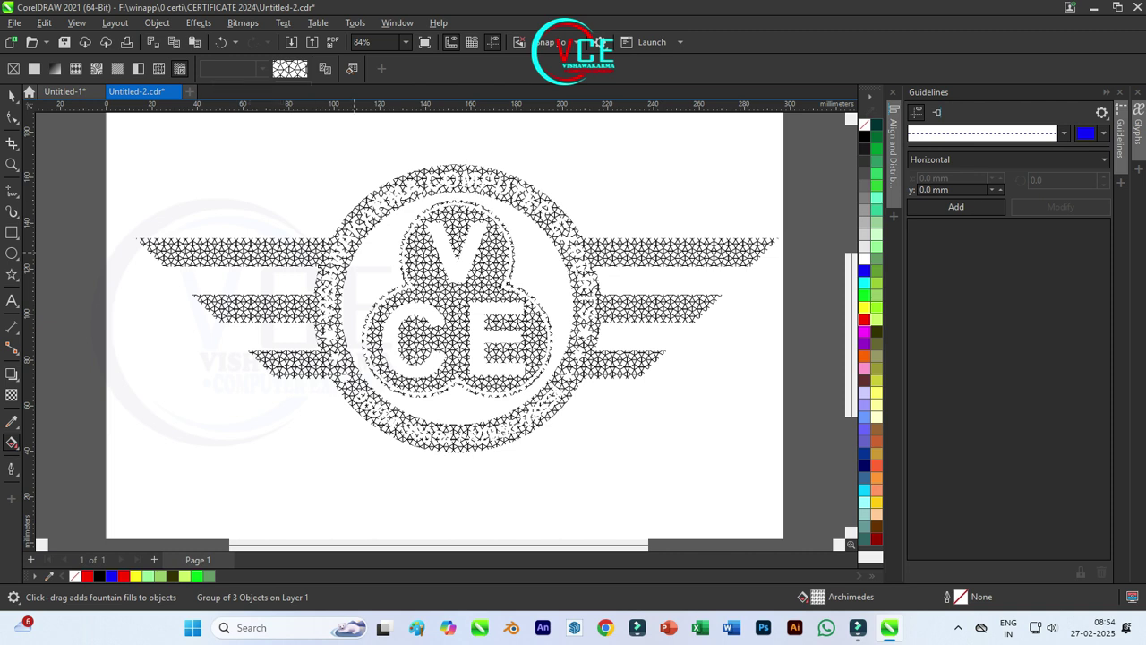
key(ctrl+z)
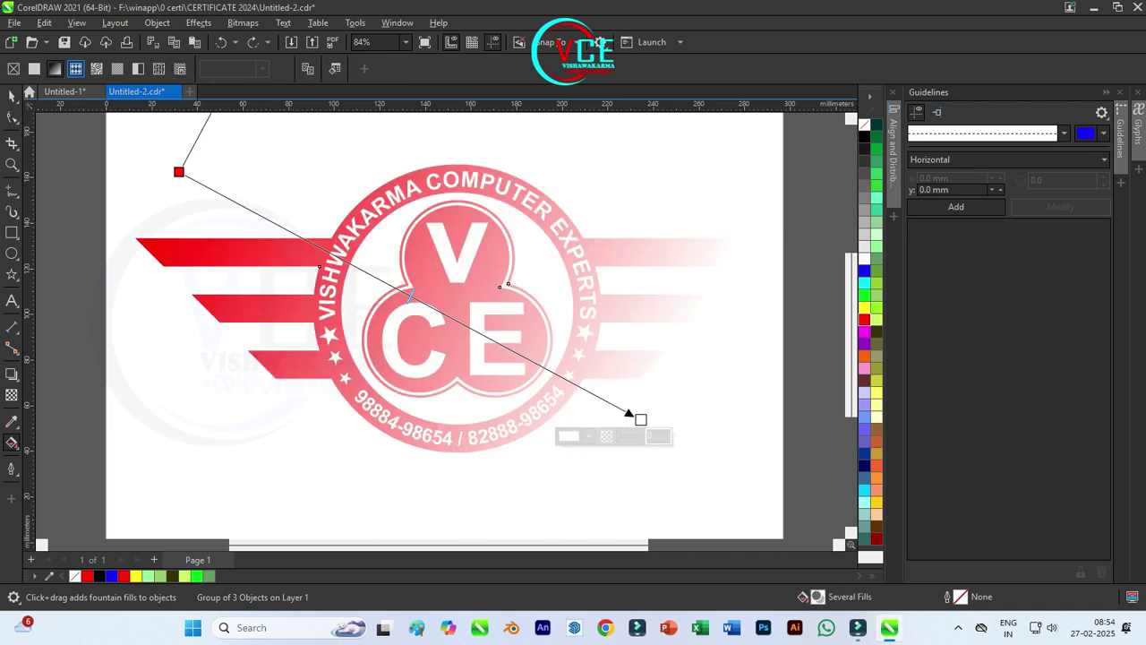
click(229, 69)
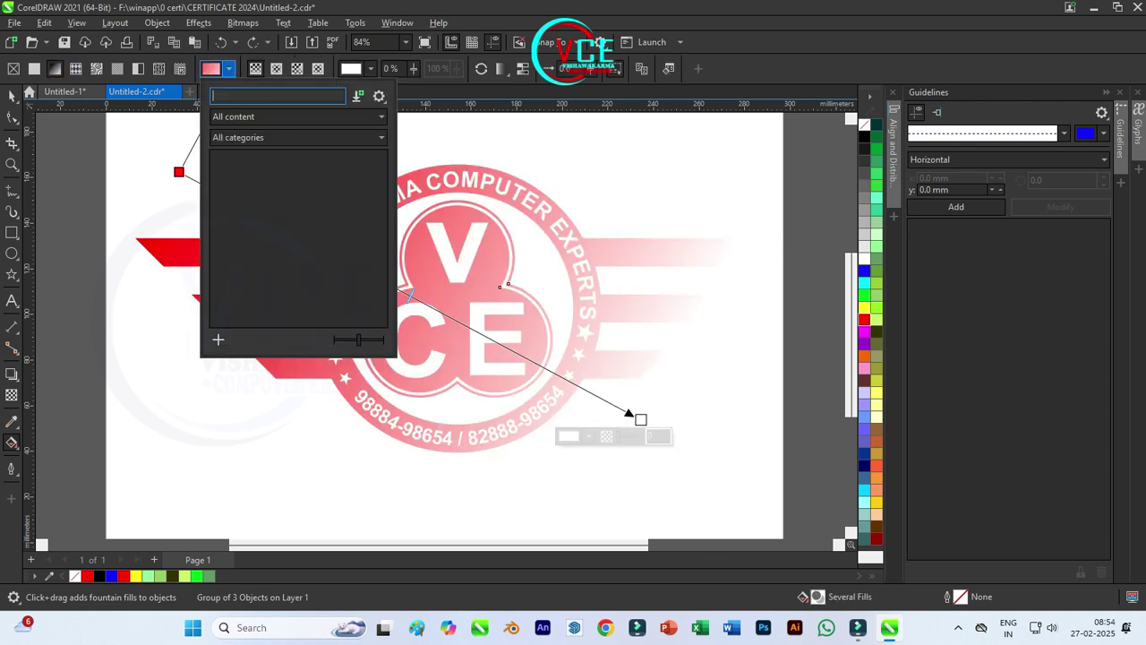
key(Escape)
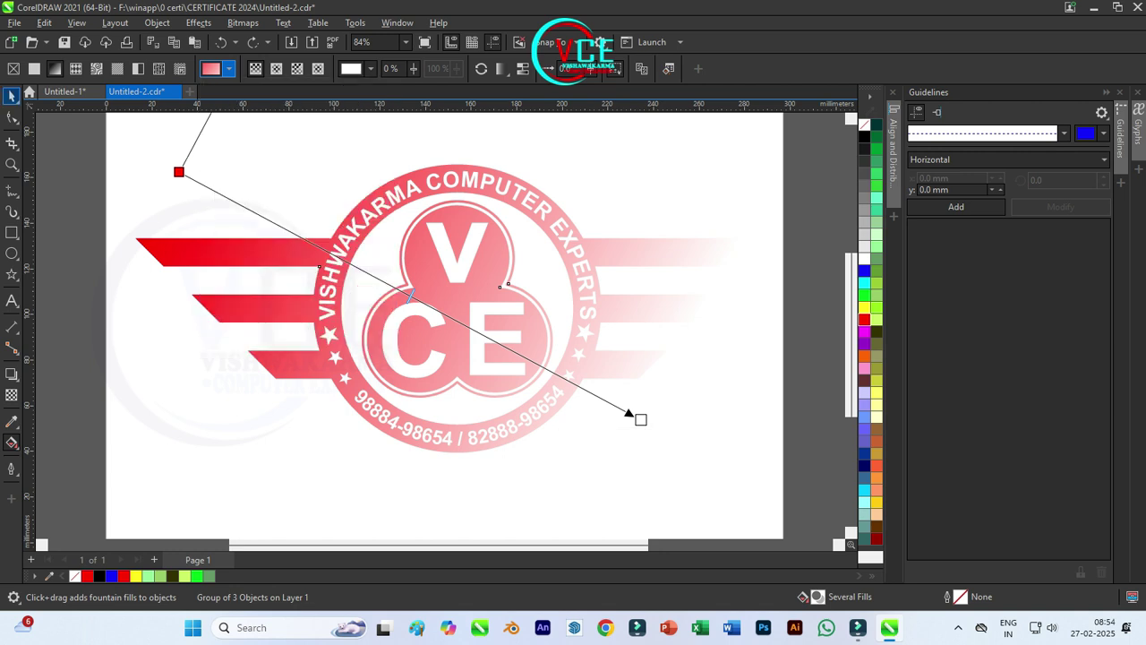
drag(641, 419, 739, 422)
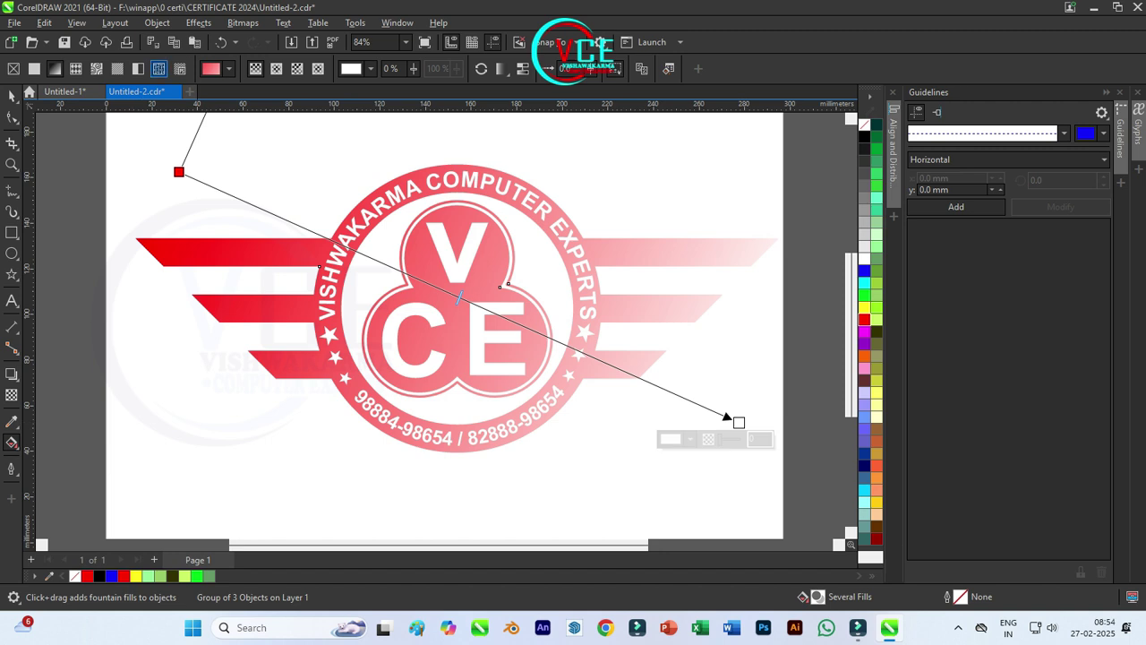
Step: Apply a gold gradient preset and angle it diagonally, shifting nodes to deepen the brown
click(229, 69)
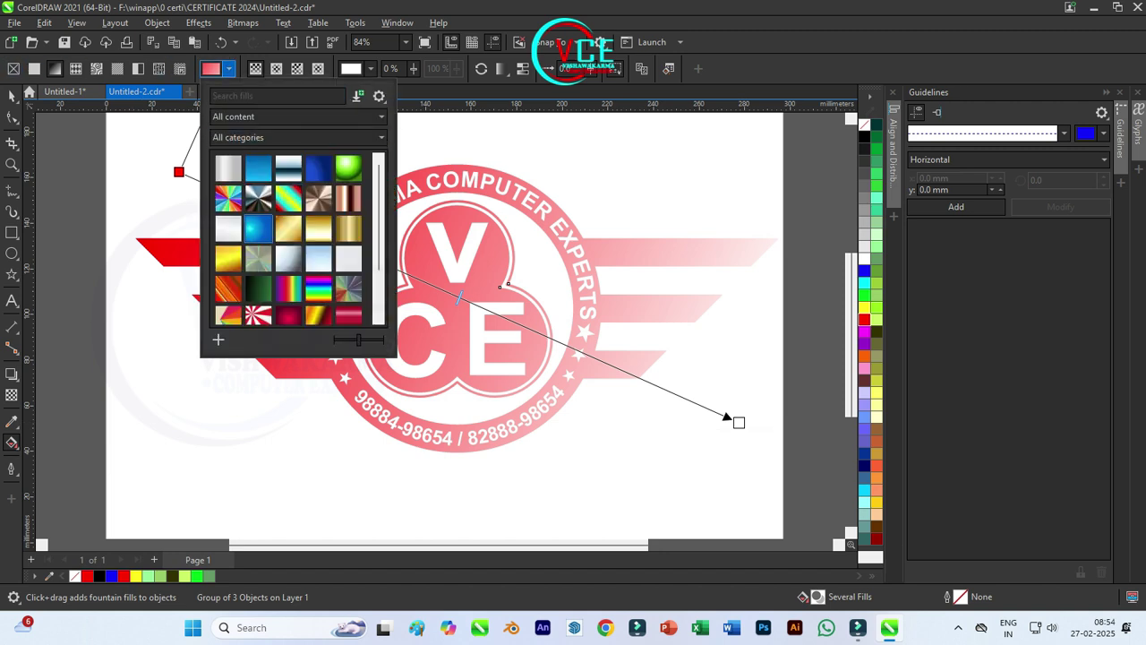
click(229, 259)
click(289, 228)
click(318, 228)
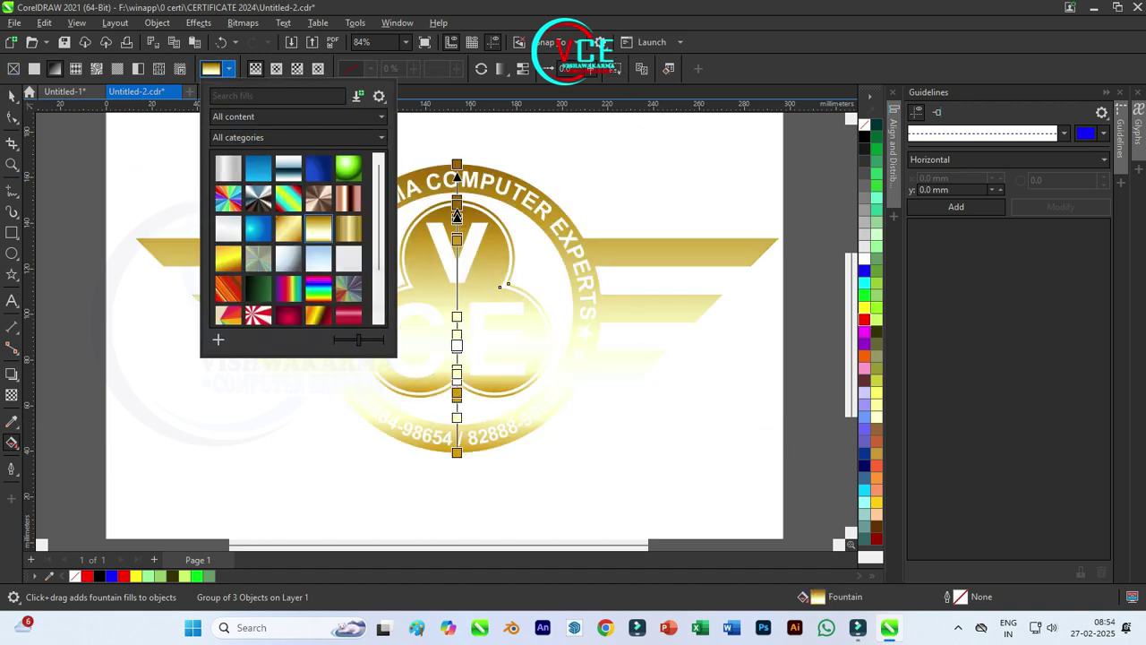
click(349, 228)
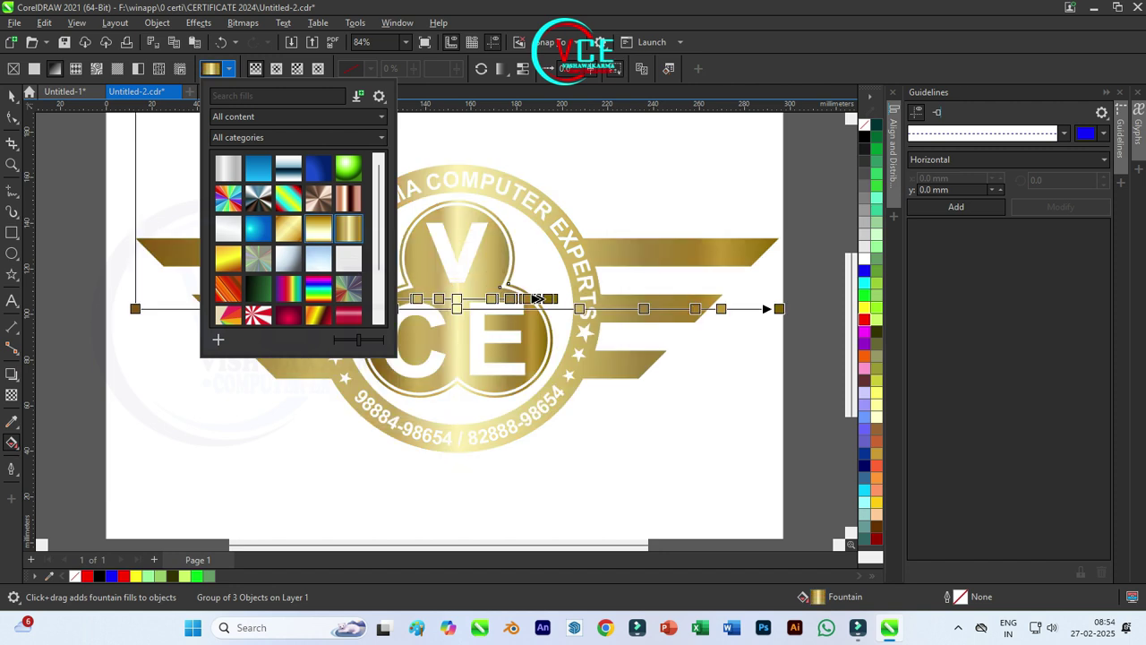
drag(536, 299, 482, 378)
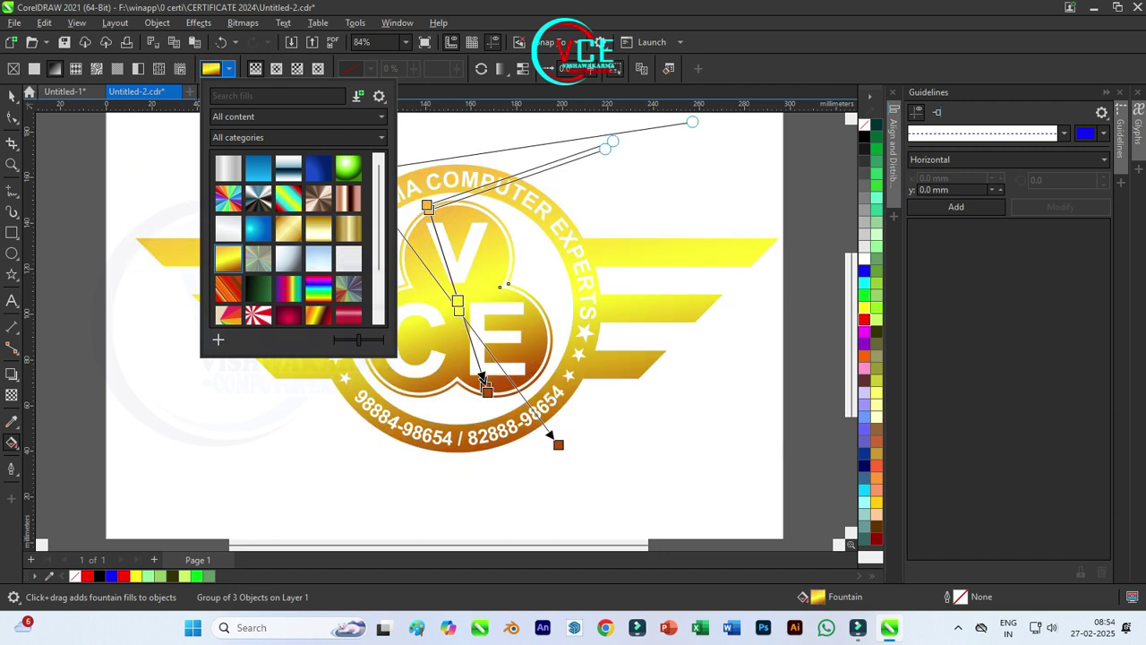
click(558, 444)
drag(558, 444, 637, 407)
drag(354, 171, 271, 233)
drag(499, 292, 366, 254)
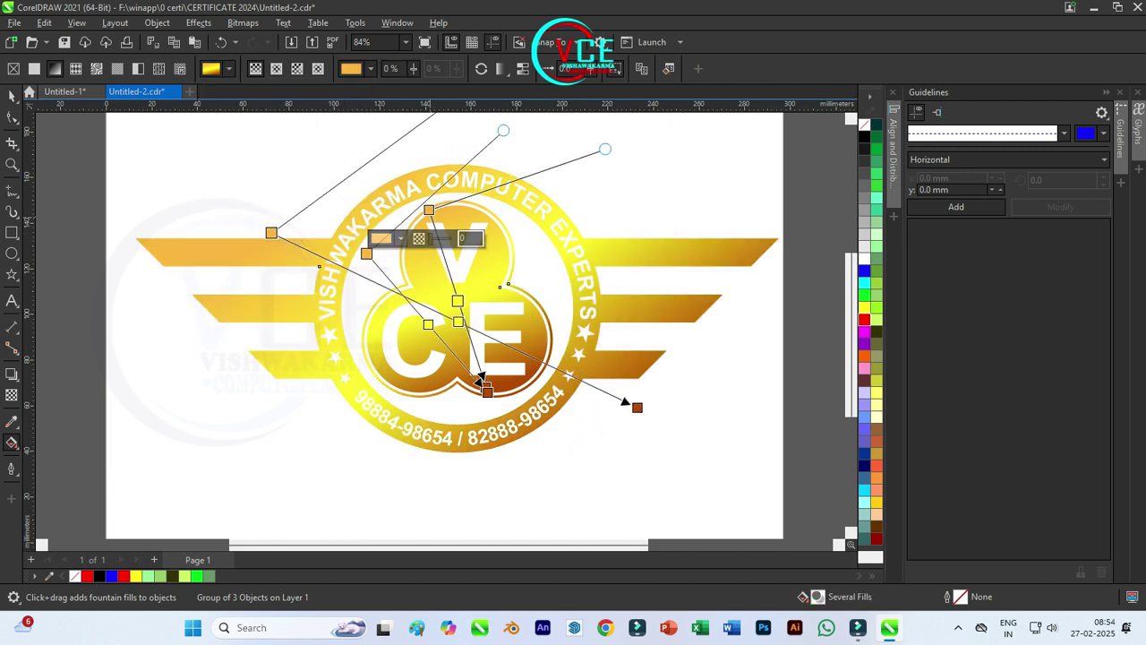
drag(429, 209, 298, 238)
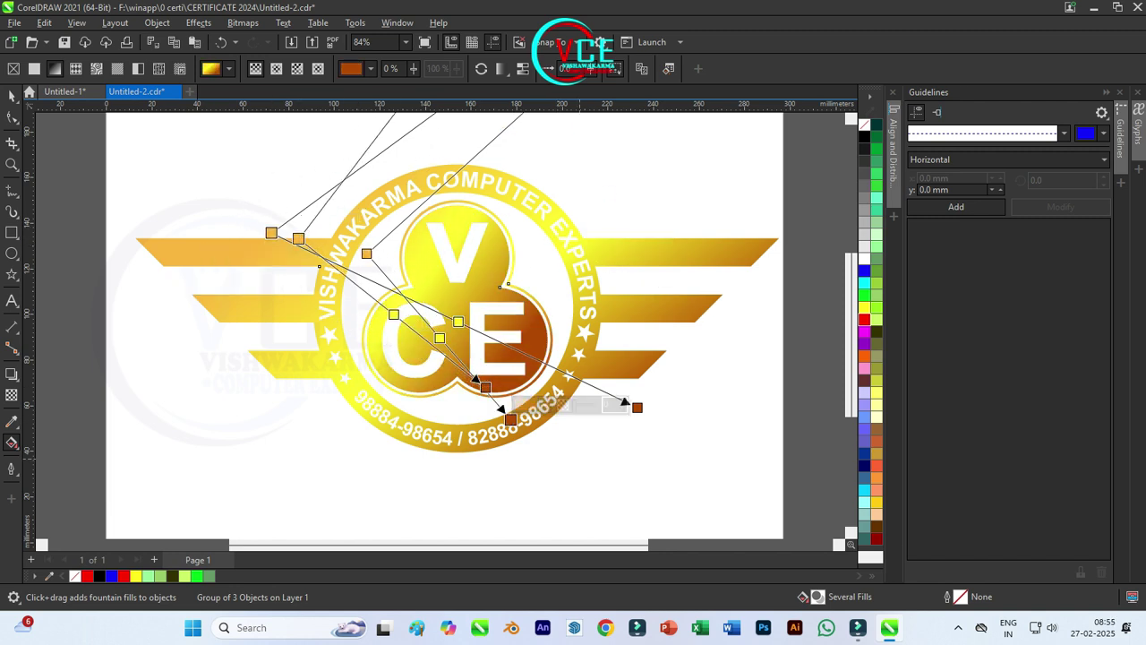
key(Escape)
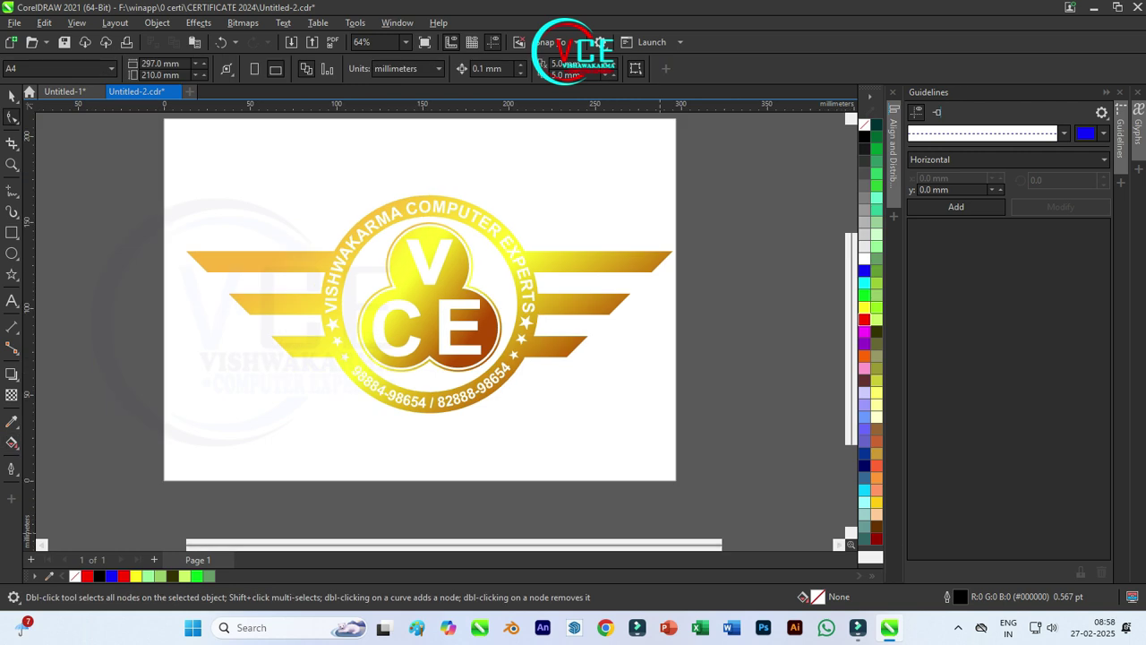
Step: Apply the vertical gold gradient preset to the logo group and turn it diagonal
click(12, 96)
drag(103, 187, 690, 426)
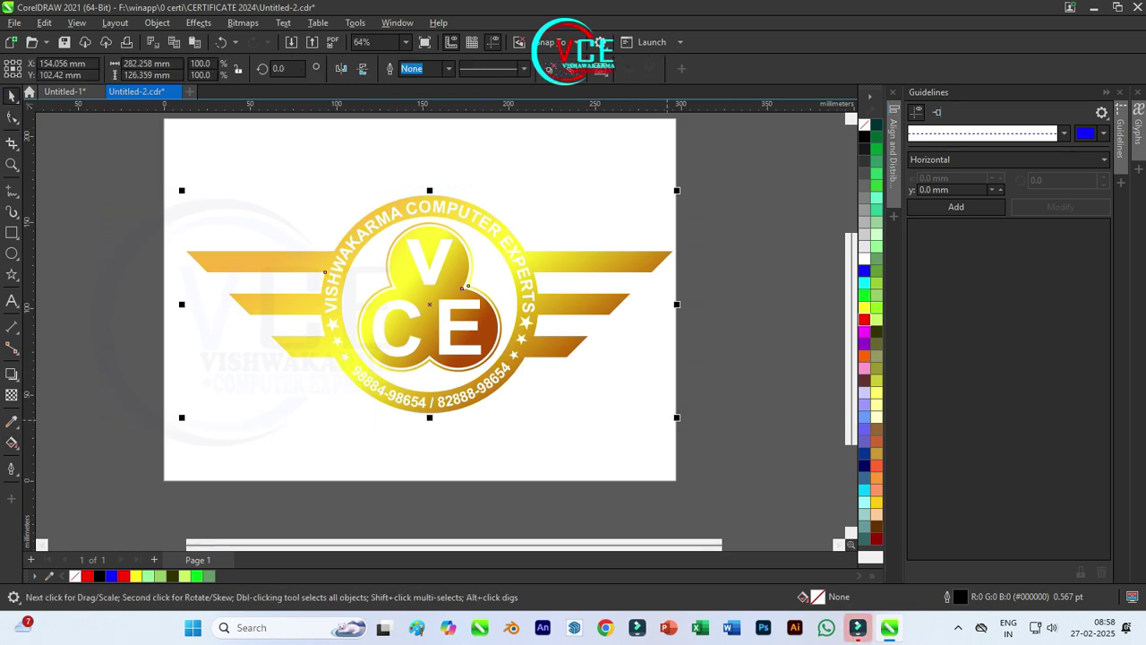
click(12, 443)
click(229, 69)
scroll(296, 242, up, 2)
click(227, 168)
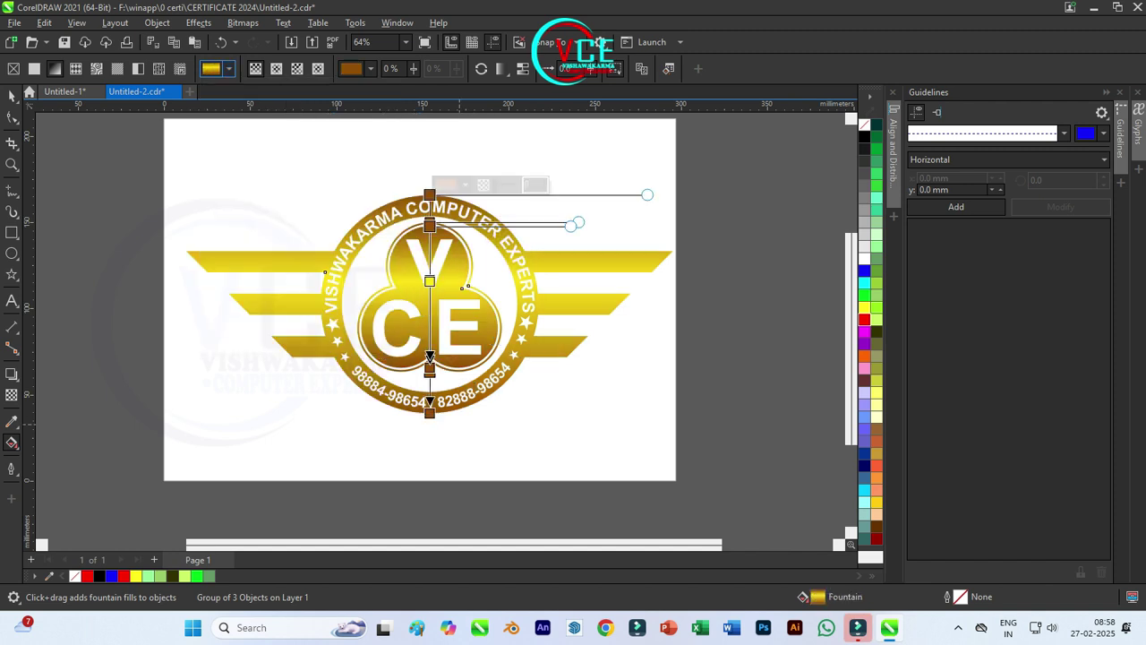
drag(429, 412, 564, 368)
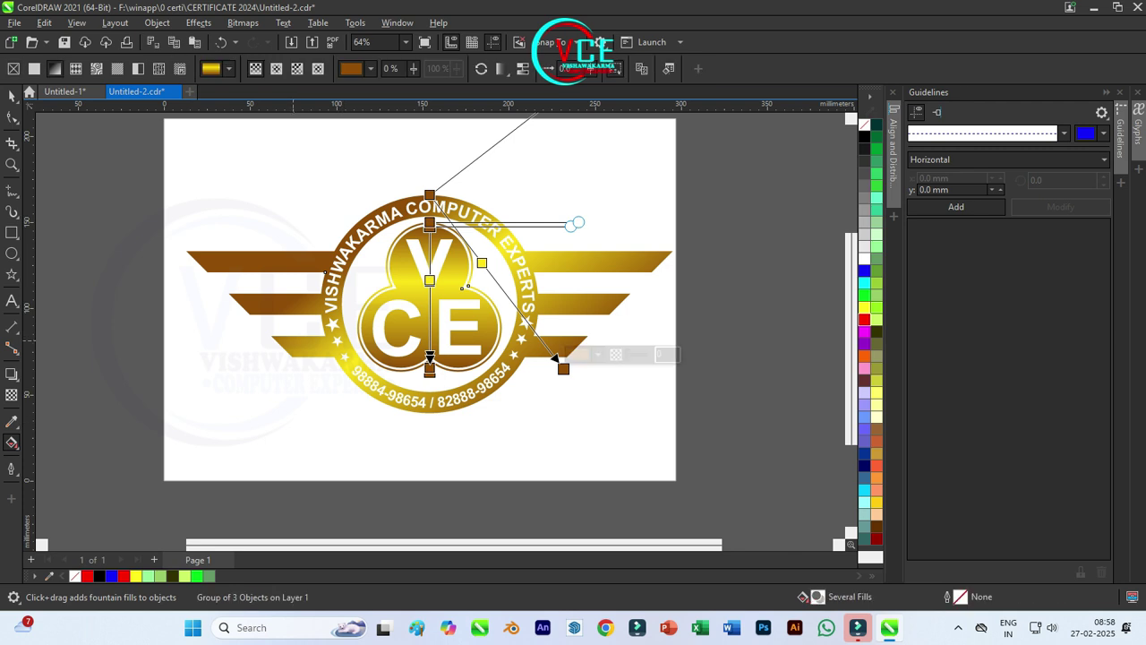
key(space)
Step: Ungroup all, combine the parts with Ctrl+L, and run the gradient from upper left to lower right
right_click(246, 188)
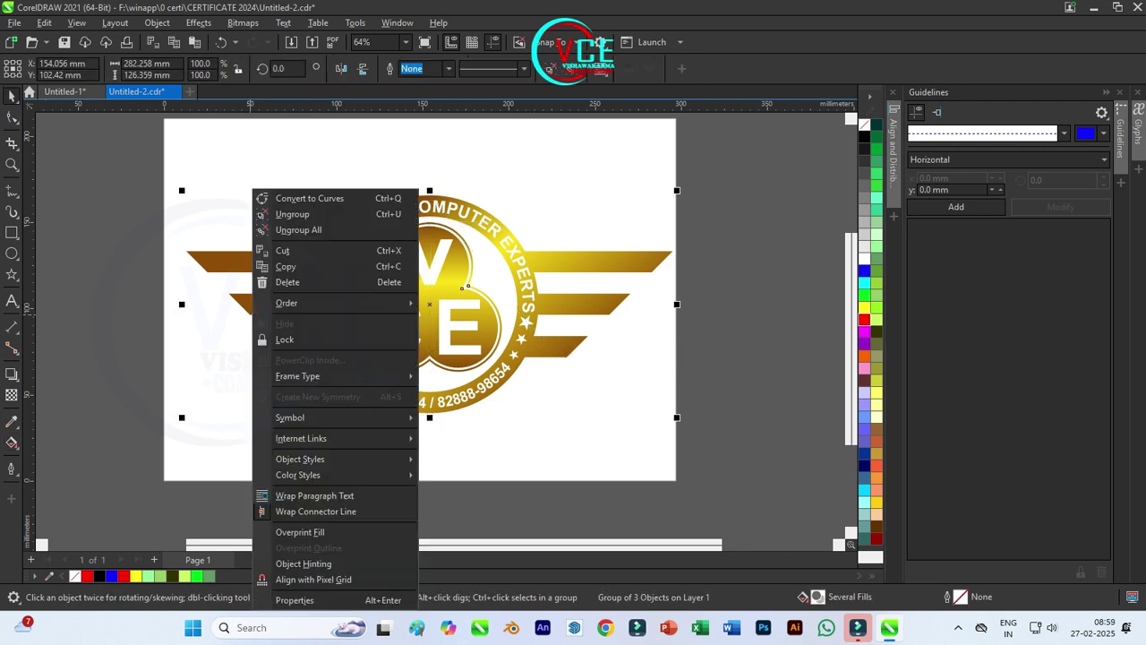
click(282, 225)
key(space)
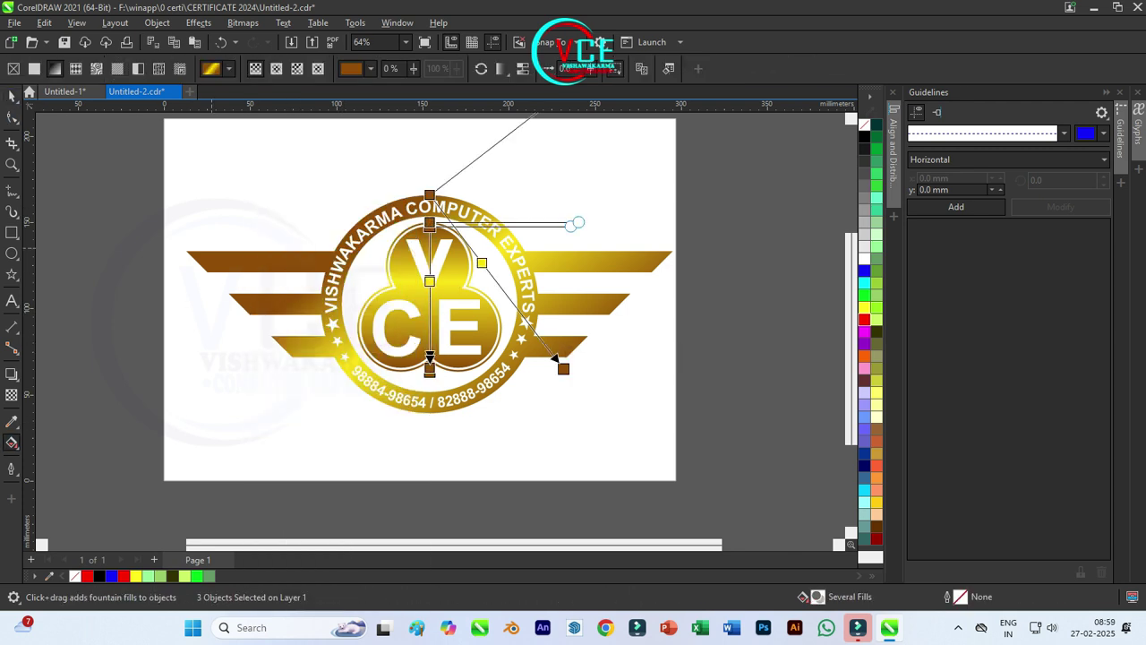
key(space)
key(ctrl+l)
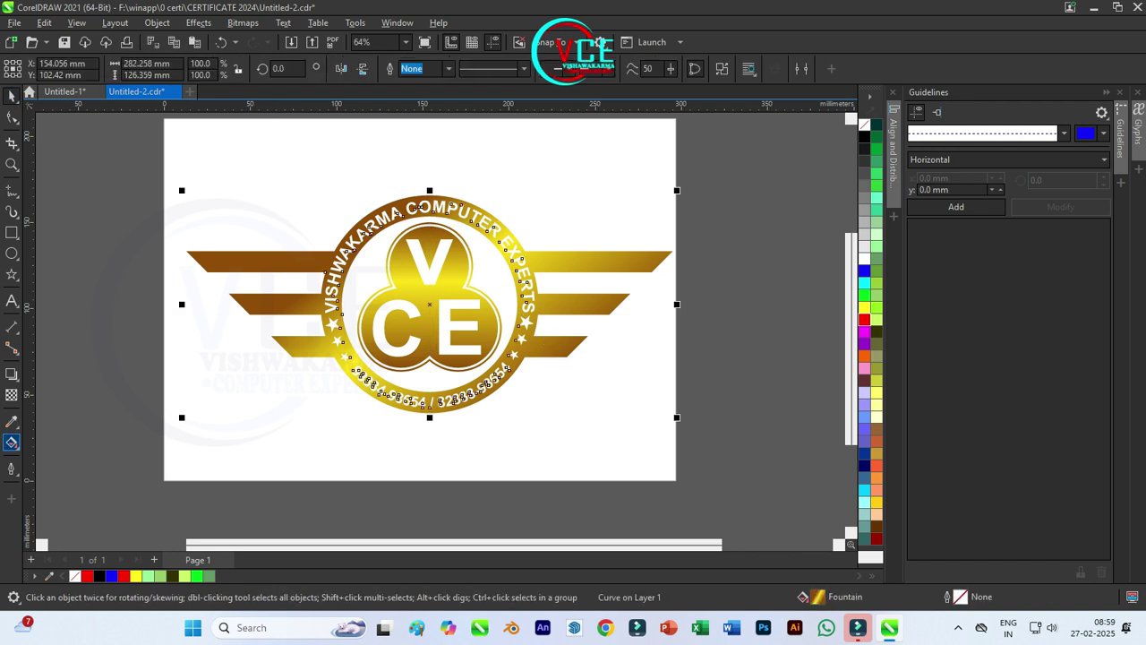
click(12, 442)
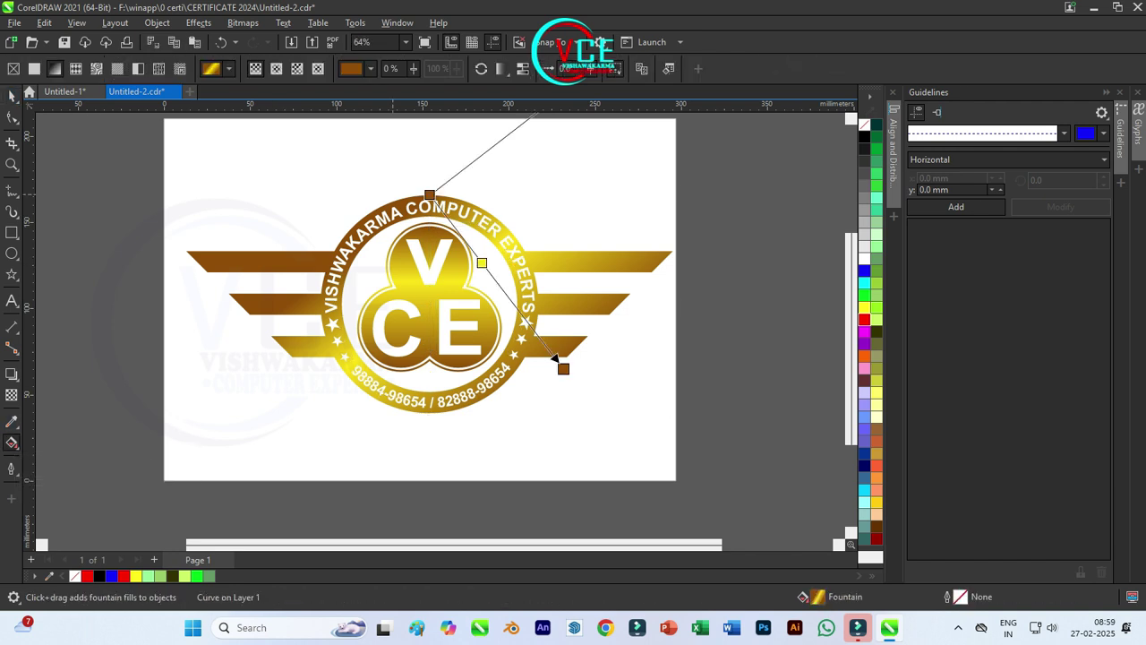
drag(430, 194, 241, 200)
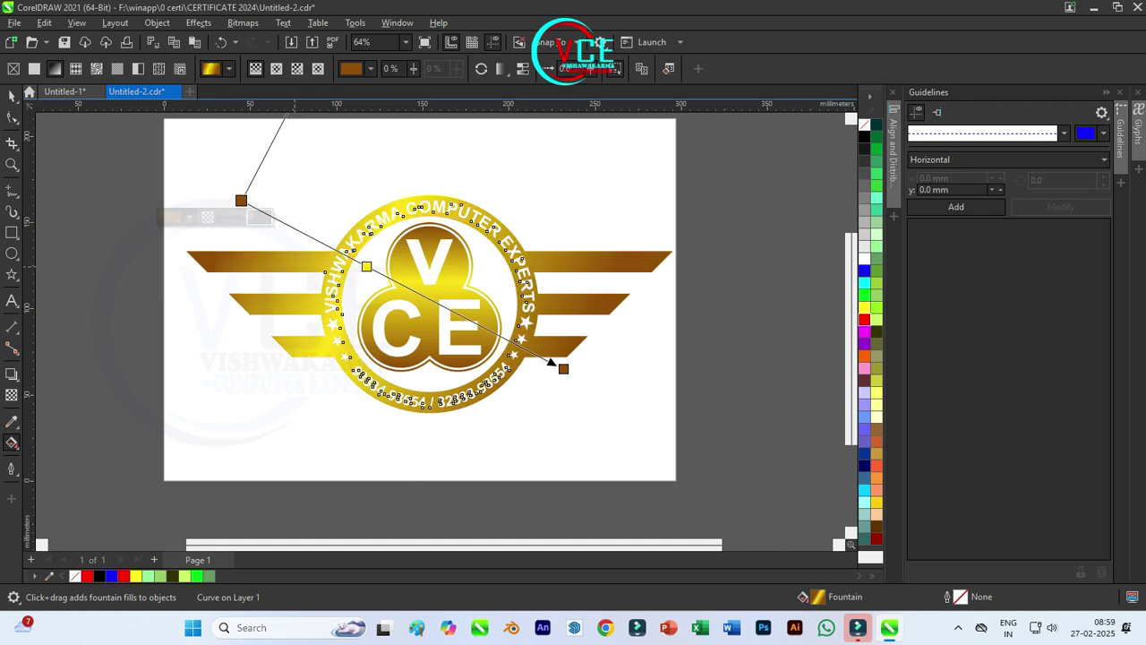
drag(564, 368, 576, 395)
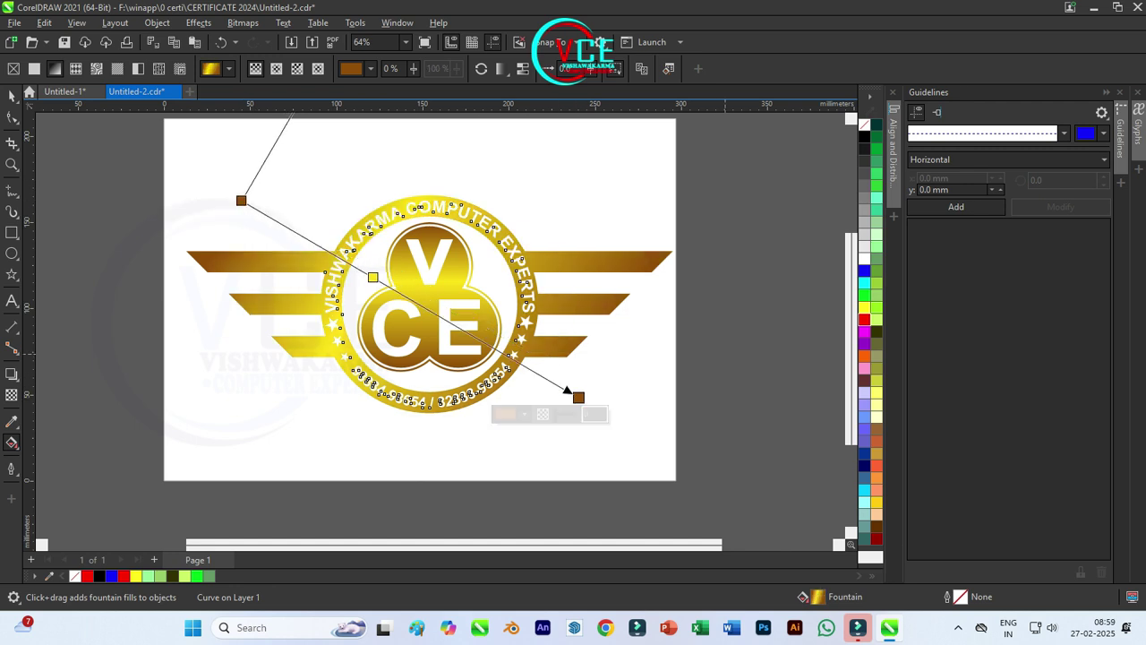
key(Escape)
Step: Re-angle the inner VCE shape's gold gradient diagonally, then select all logo parts
scroll(464, 253, up, 2)
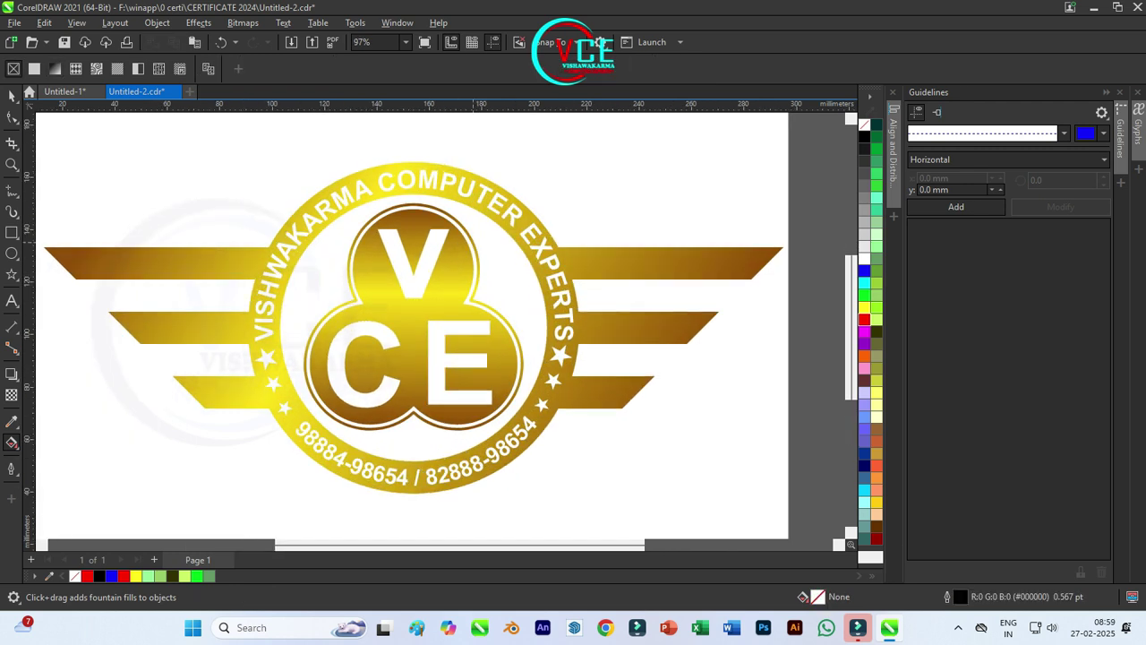
click(413, 417)
drag(413, 202, 366, 186)
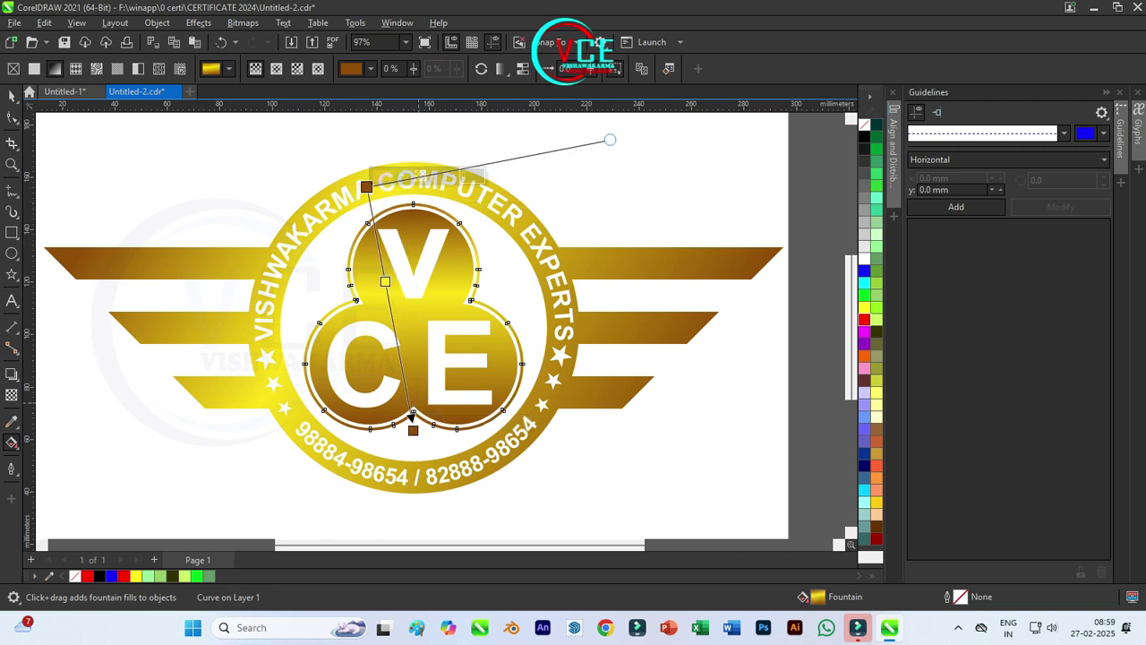
drag(413, 416, 479, 441)
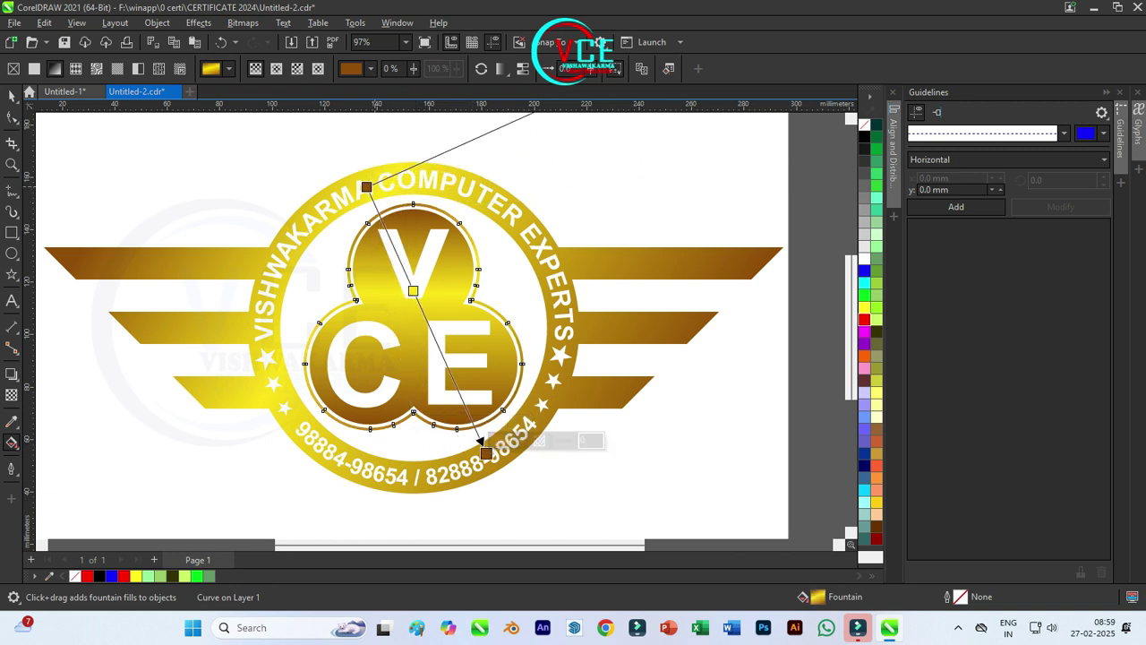
key(ctrl+z)
key(ctrl+z)
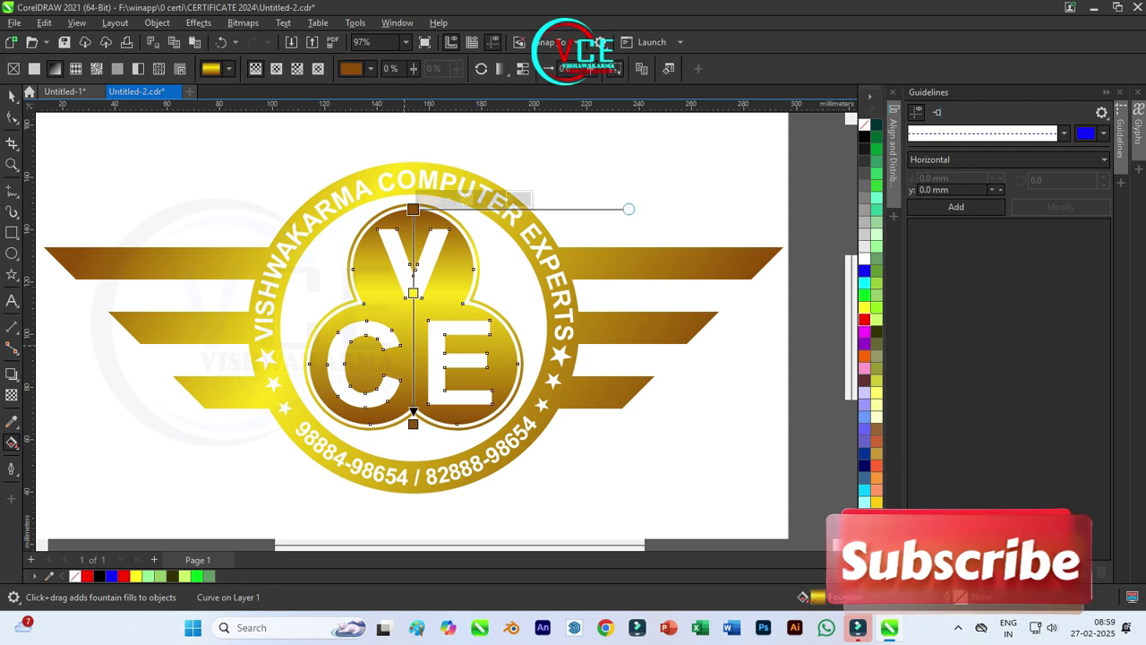
drag(412, 209, 375, 212)
drag(413, 424, 497, 409)
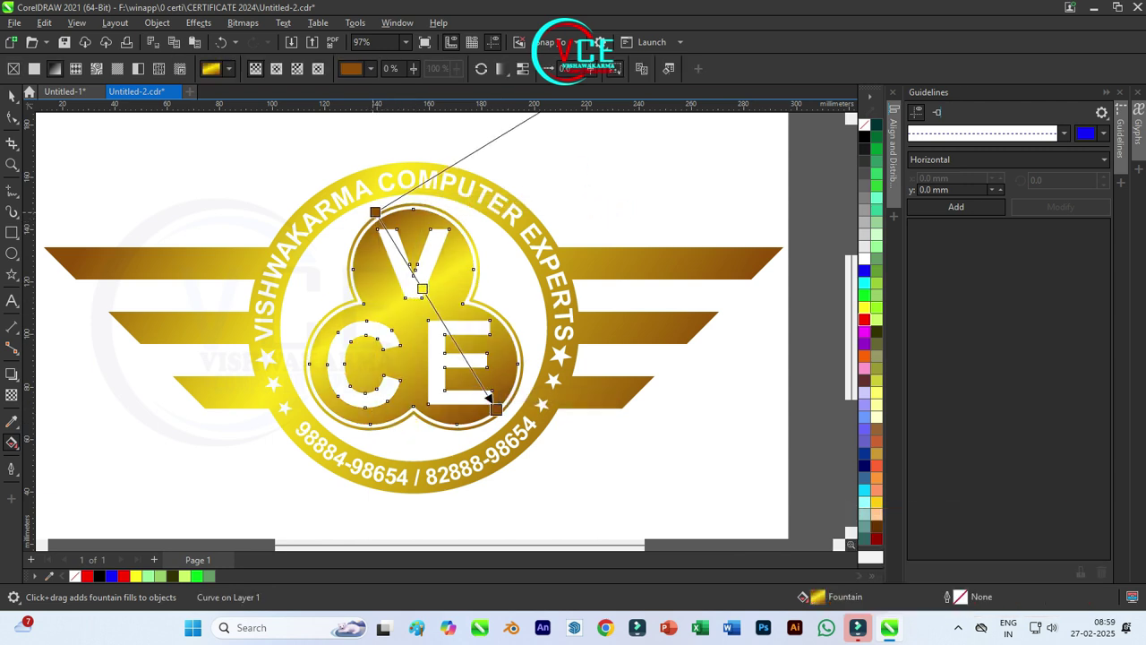
drag(375, 212, 377, 228)
key(Escape)
scroll(319, 374, down, 2)
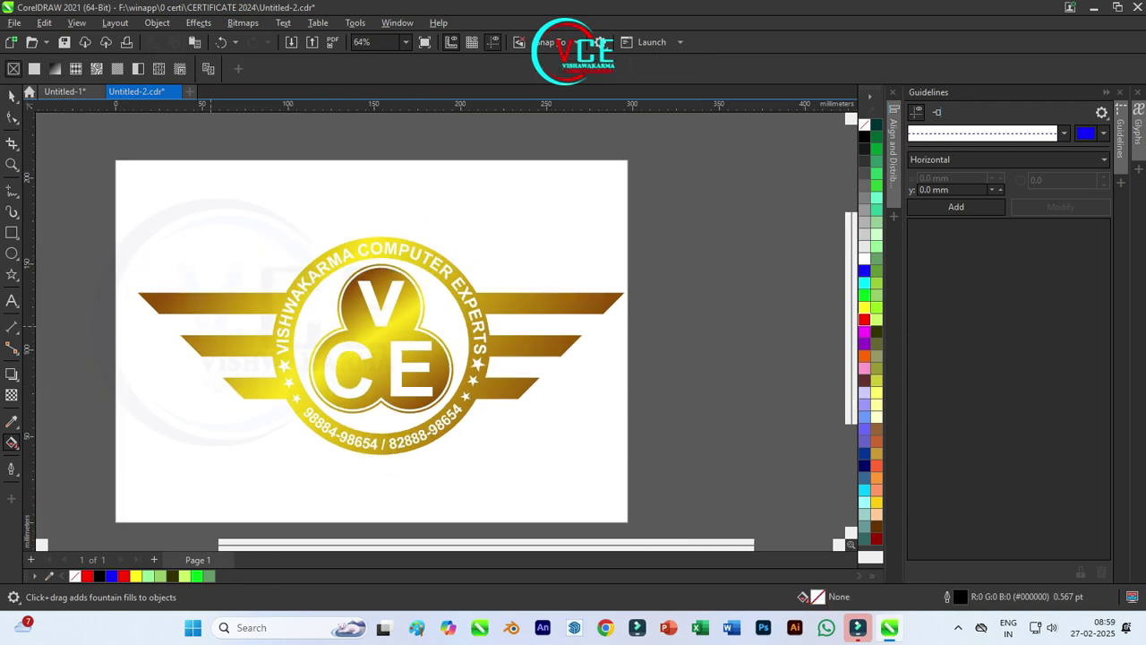
key(space)
drag(68, 185, 631, 452)
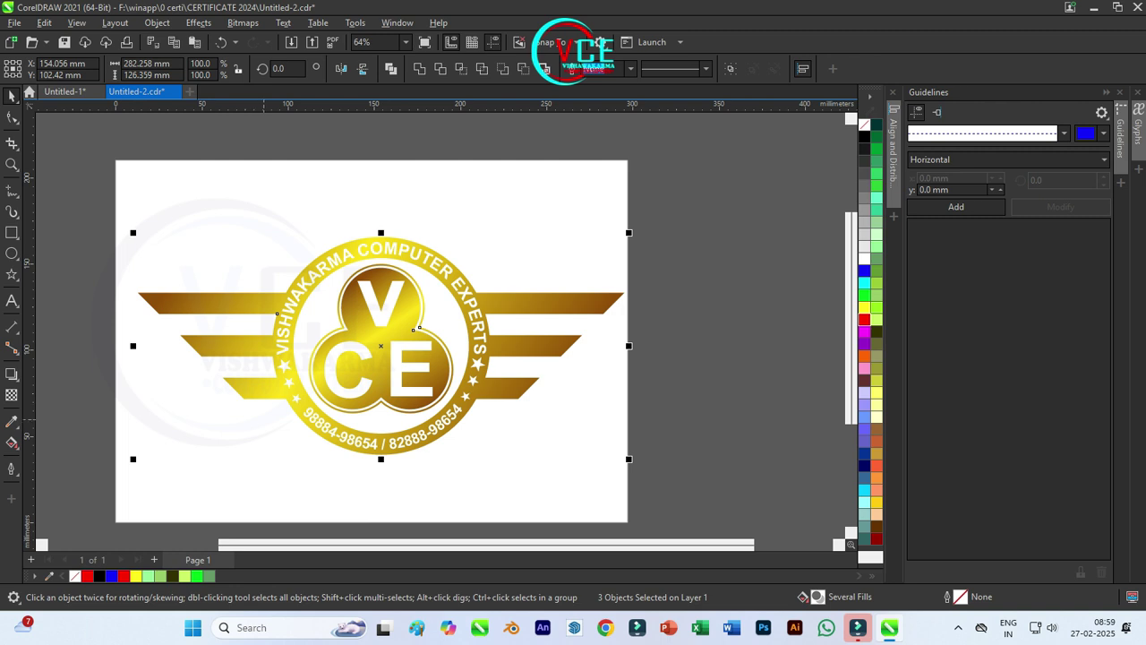
Step: Apply Effects > Texture > Plastic to the gold logo at highlight 40, depth 18, smoothness 30
click(198, 22)
mouse_move(215, 266)
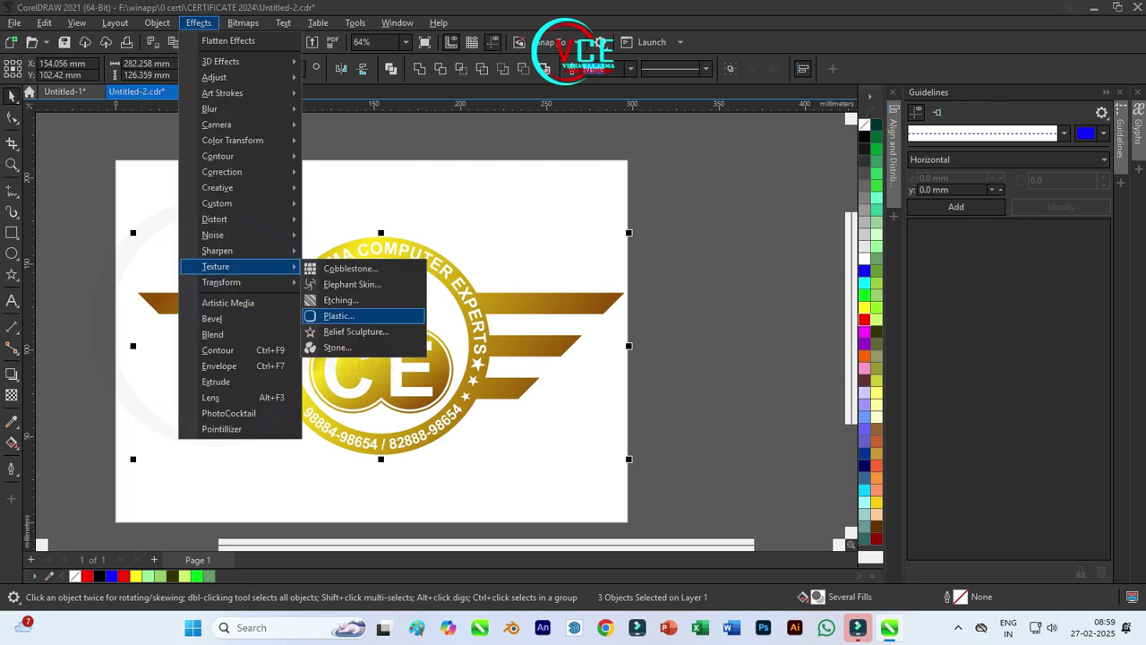
click(338, 315)
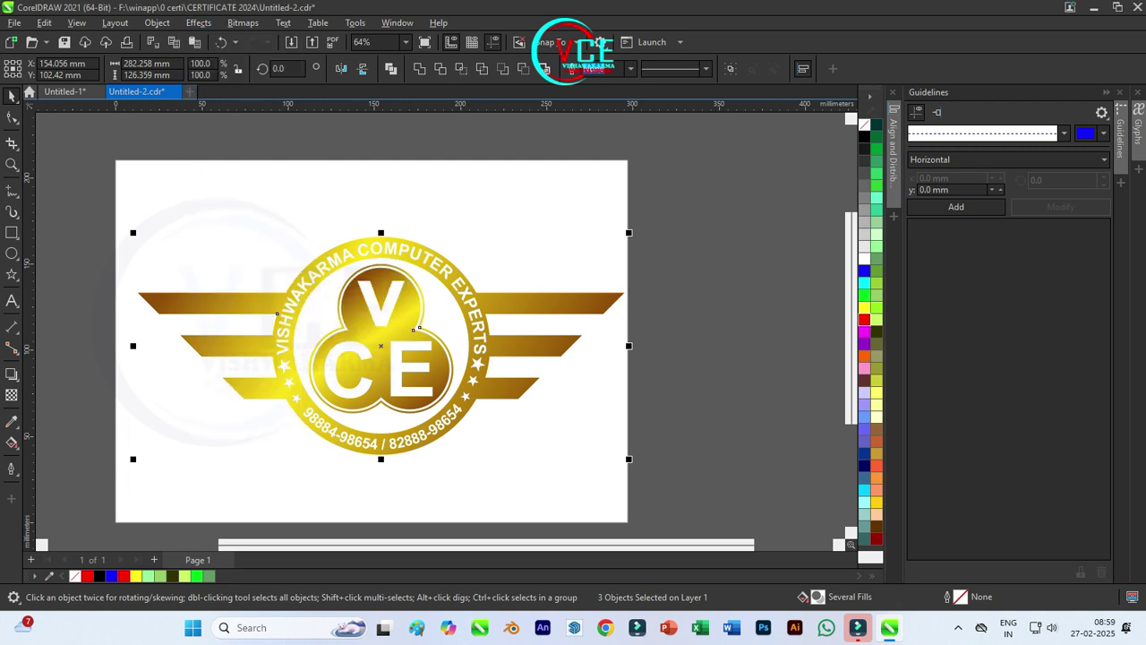
drag(653, 290, 517, 290)
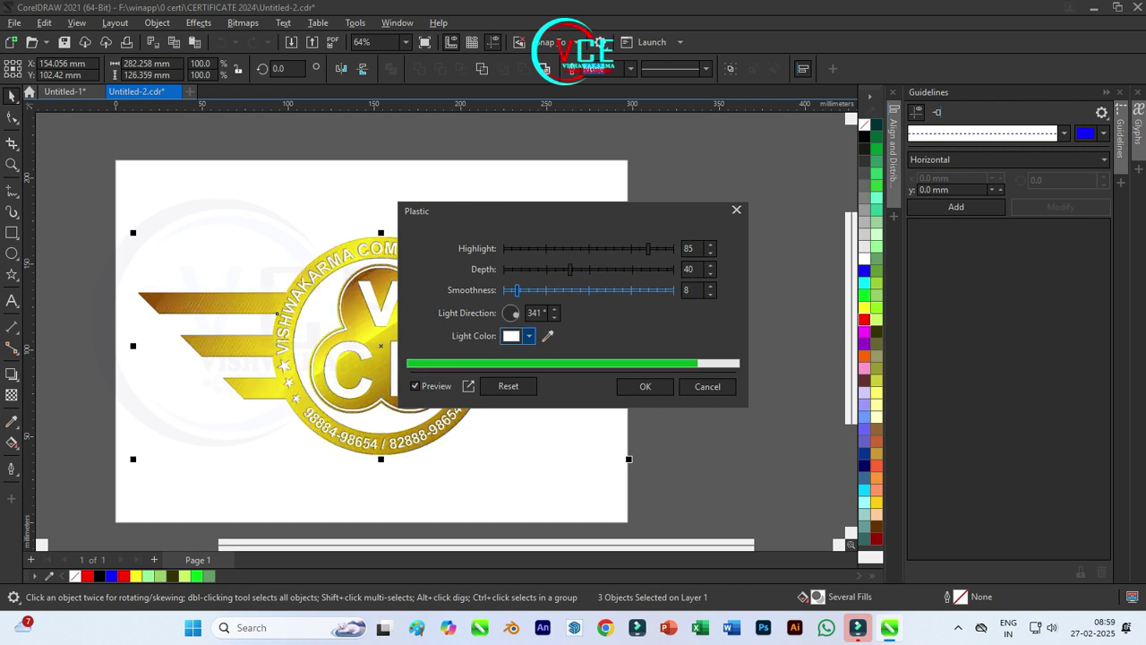
scroll(385, 355, up, 2)
drag(648, 249, 512, 248)
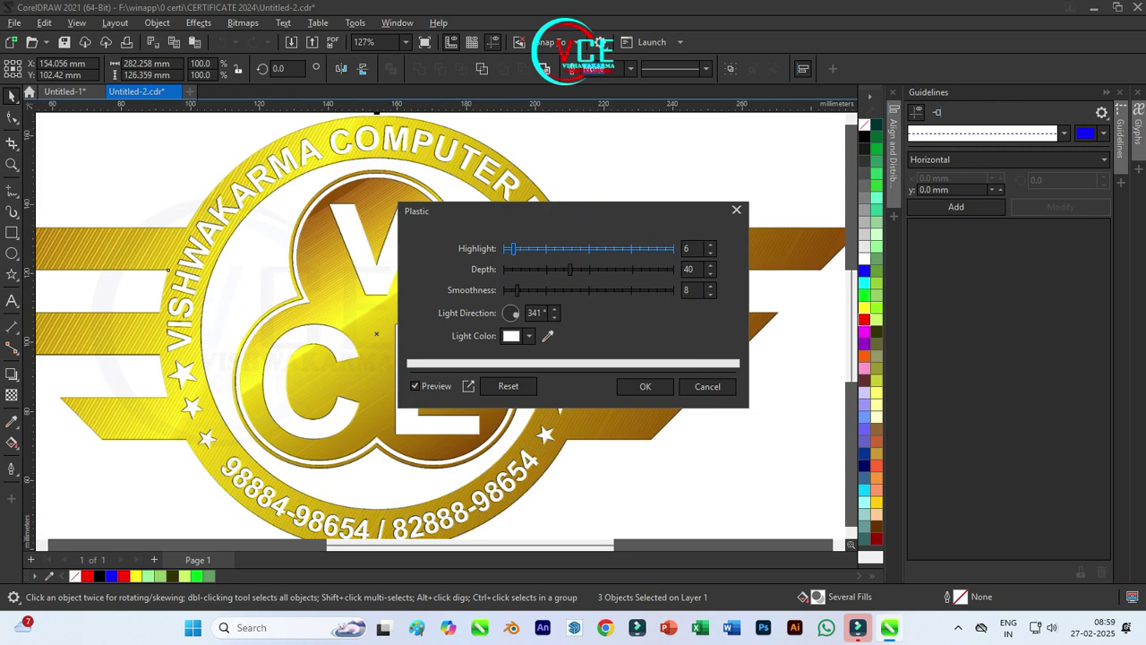
drag(517, 290, 589, 269)
key(Tab)
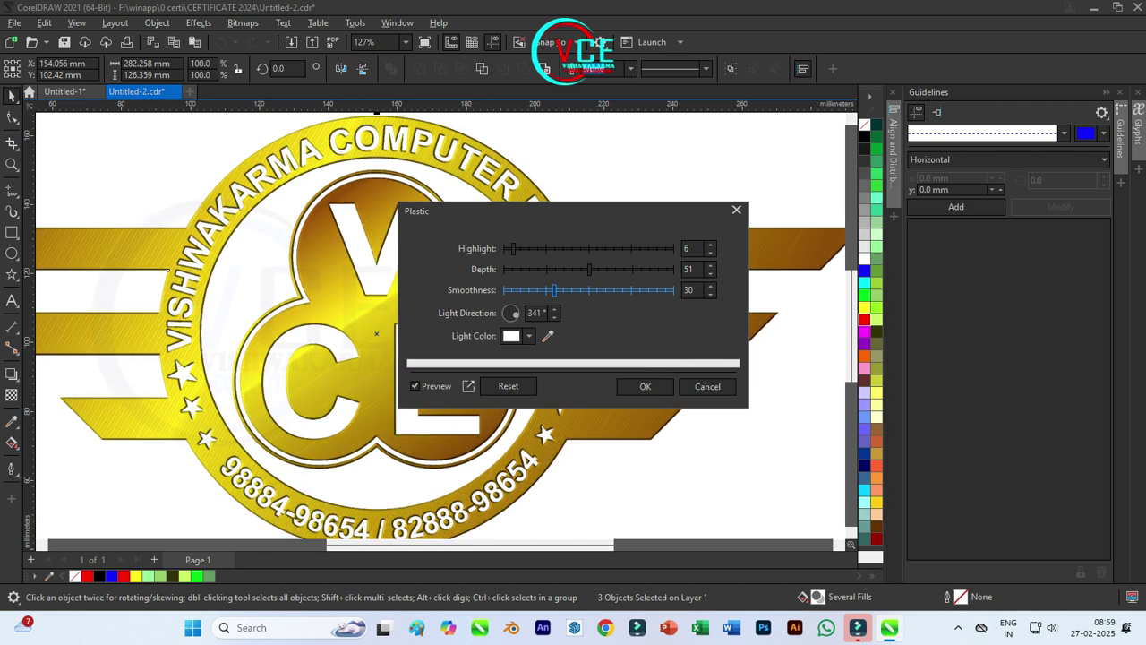
drag(589, 269, 571, 249)
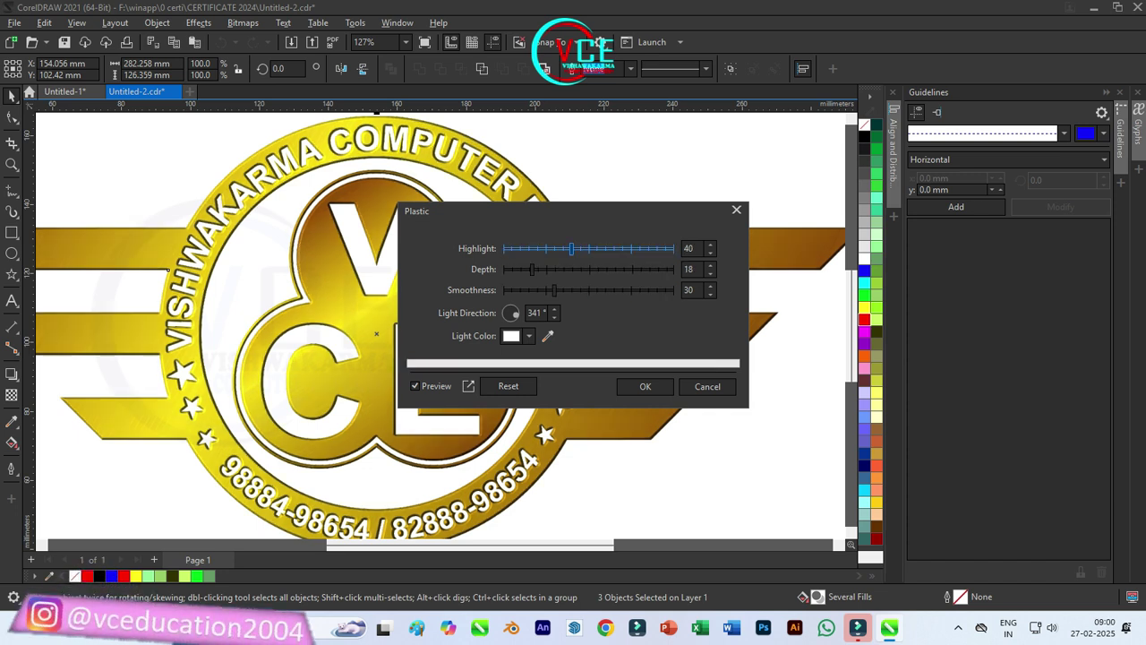
click(645, 387)
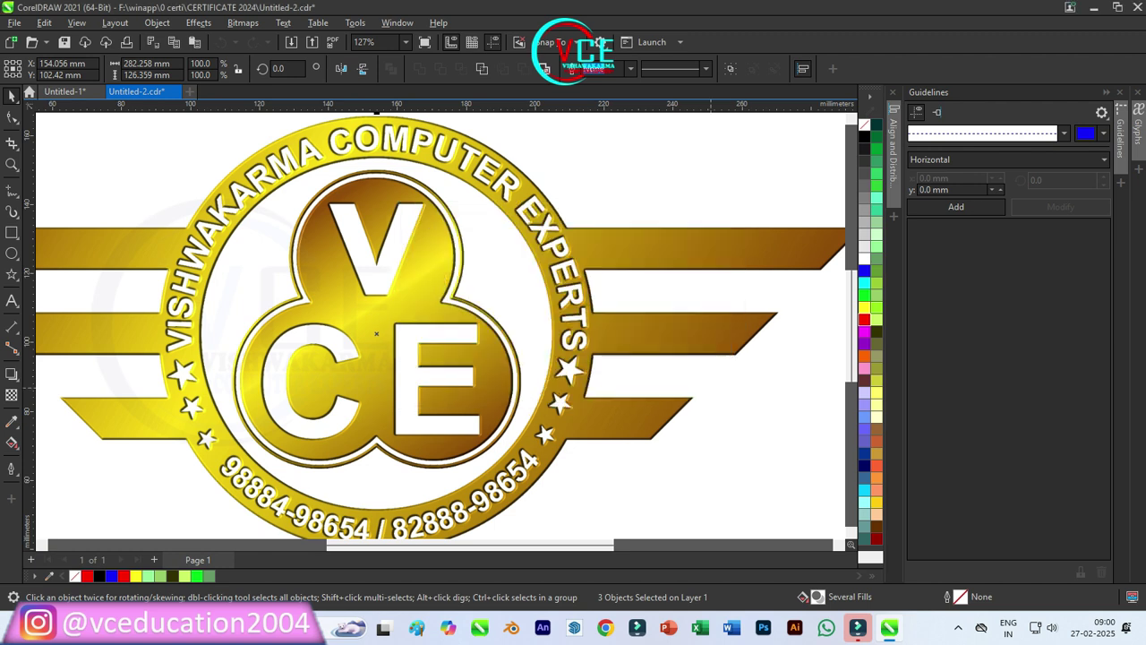
click(626, 371)
scroll(550, 296, down, 3)
Step: Move the logo up and drop a vertically mirrored copy beneath it
scroll(284, 288, up, 1)
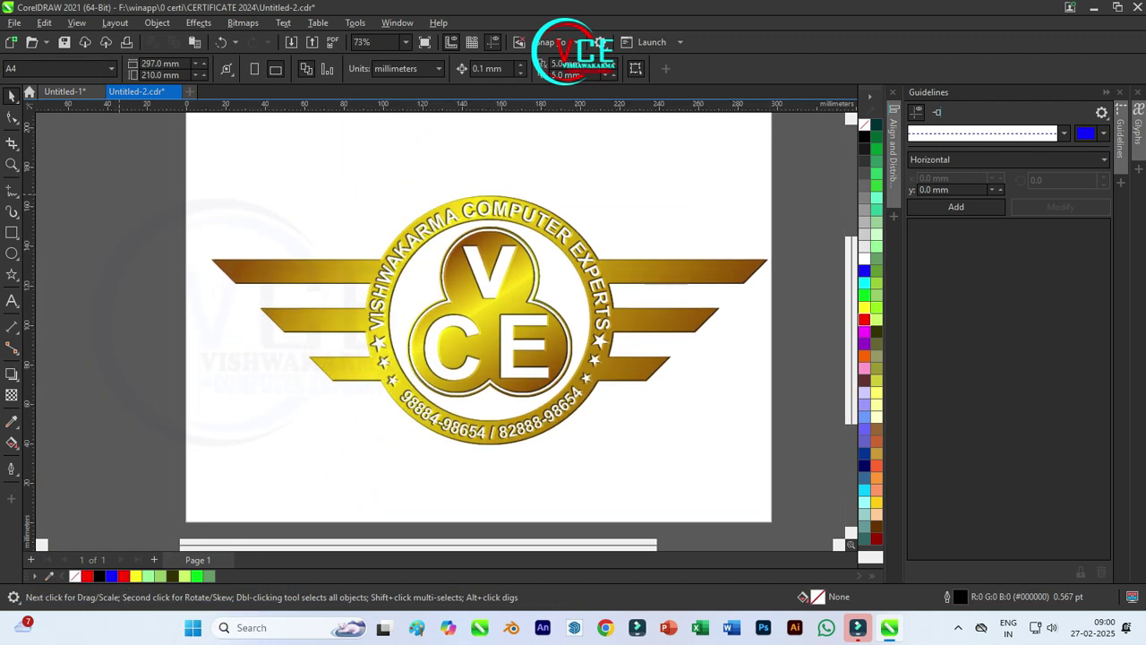
drag(531, 416, 516, 346)
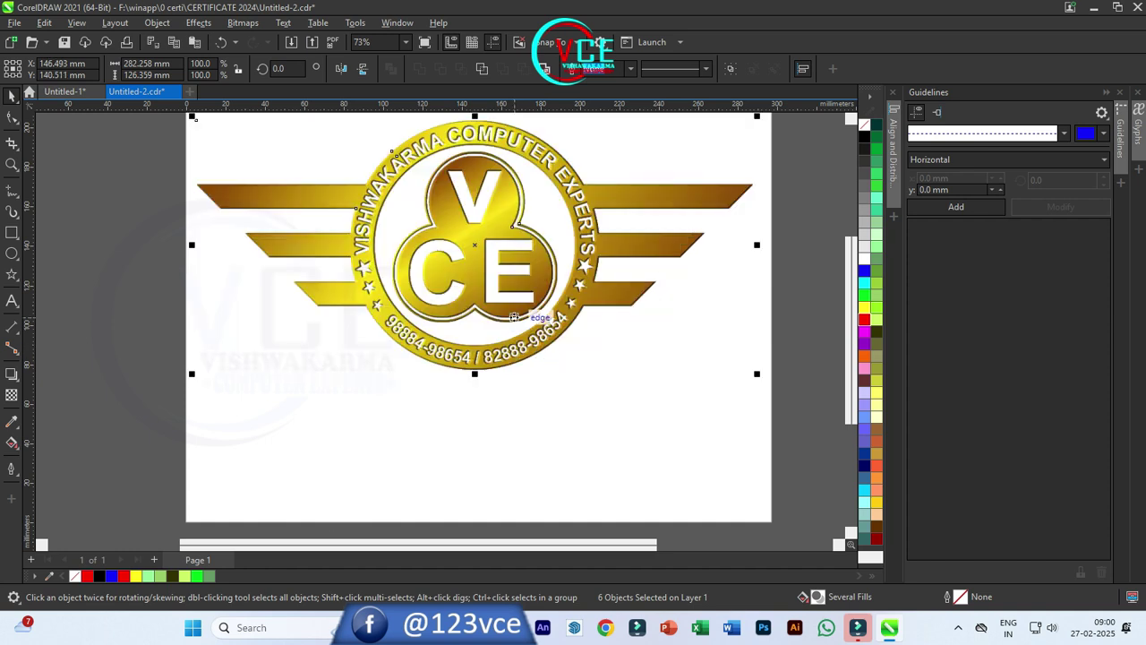
click(198, 22)
click(197, 23)
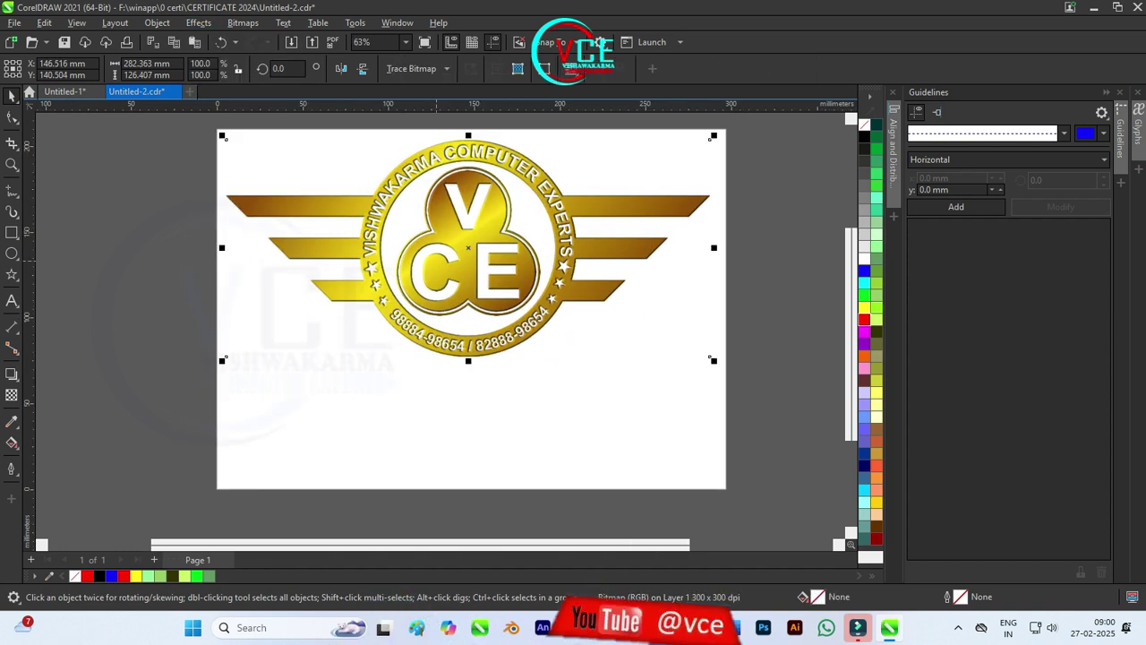
drag(469, 138, 455, 465)
right_click(455, 465)
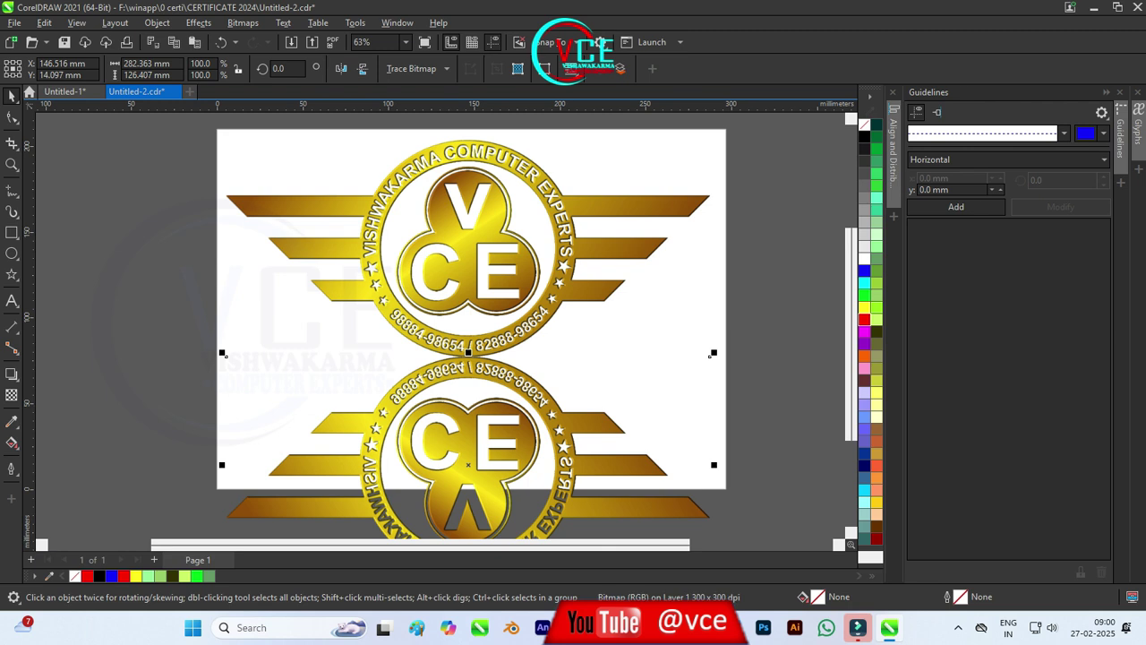
Step: Fade the mirrored copy downward with a fountain transparency and draw a 297.099 × 209.348 mm page rectangle
click(12, 395)
drag(484, 307, 484, 464)
key(F6)
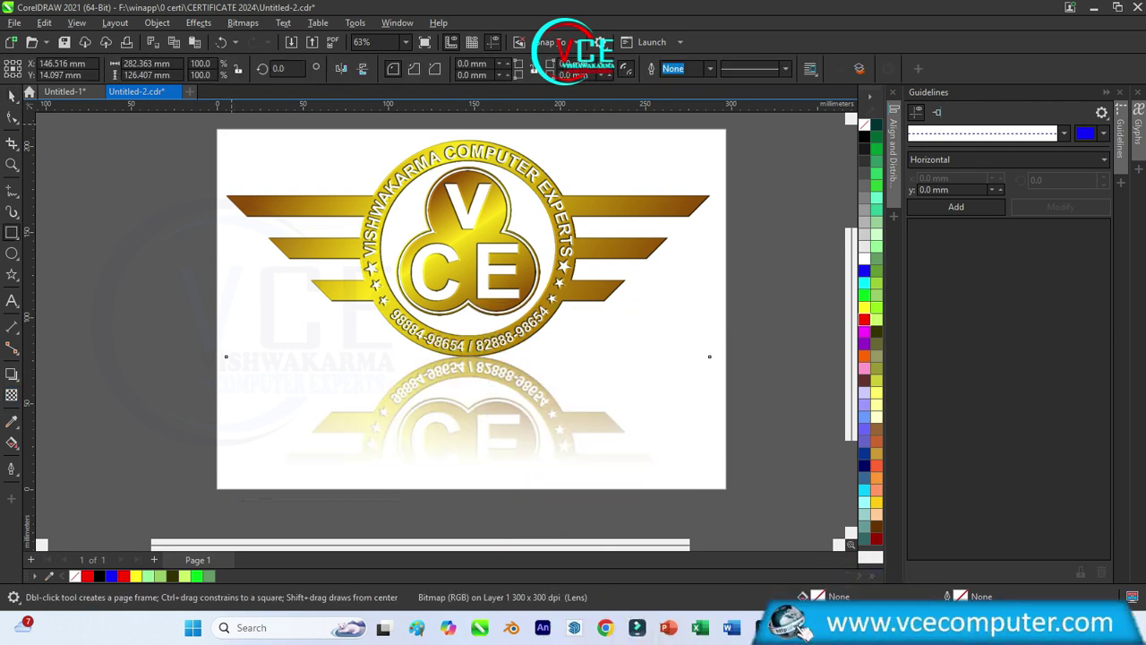
drag(217, 129, 725, 490)
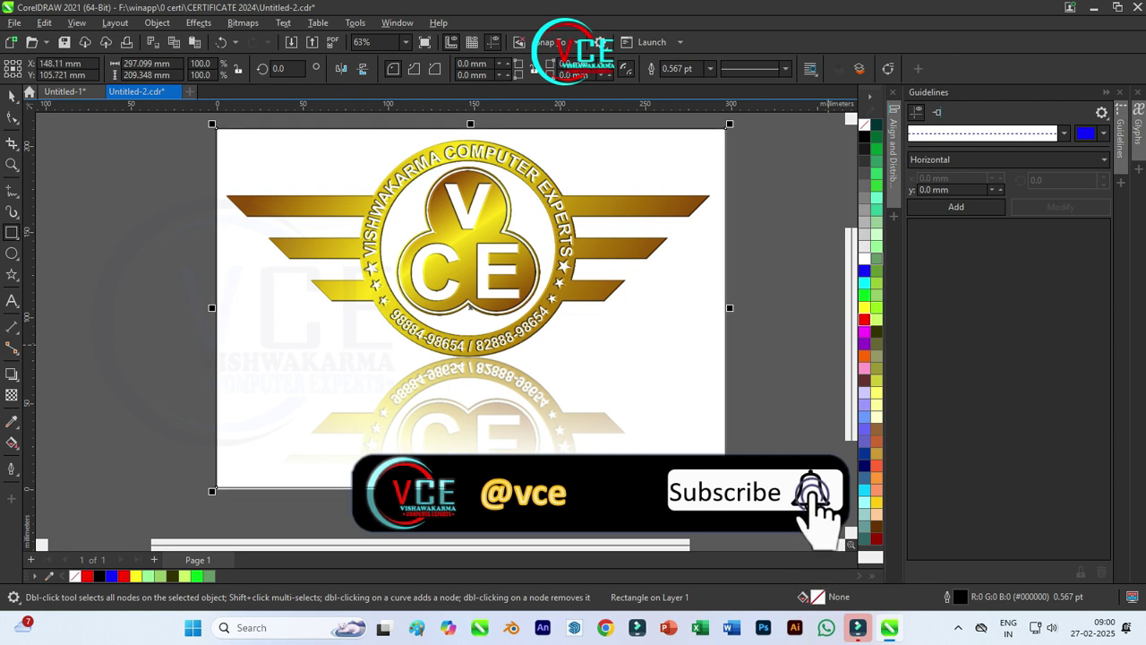
Step: Fill the page rectangle black, send it To Back of Page, and nudge it down slightly
click(864, 136)
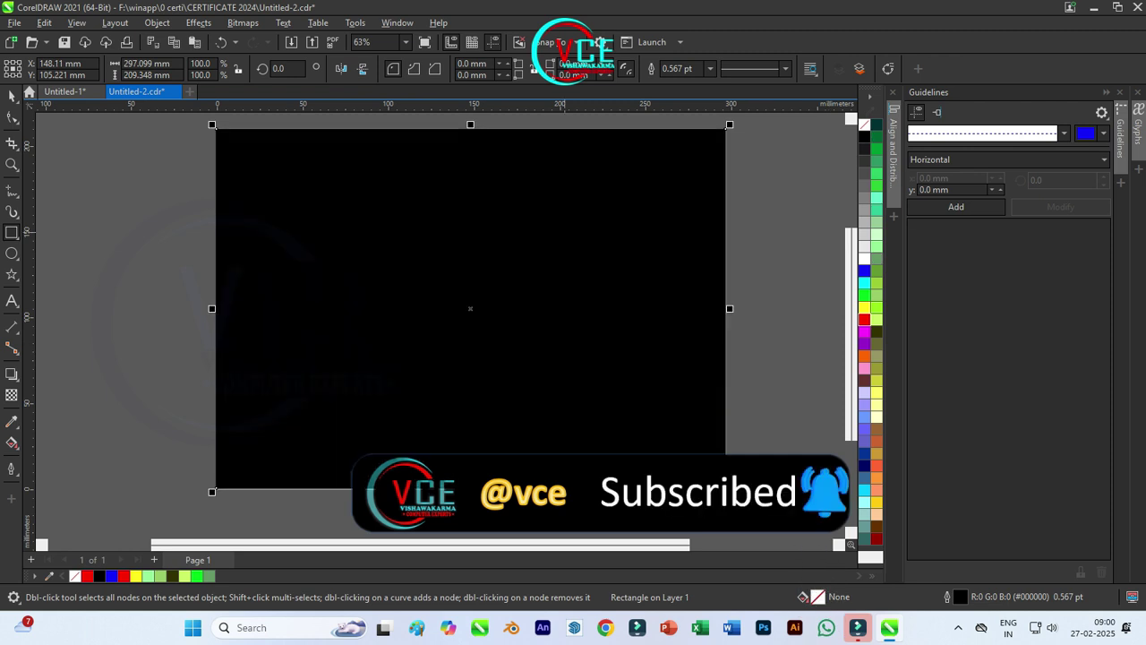
right_click(520, 206)
mouse_move(573, 303)
click(735, 324)
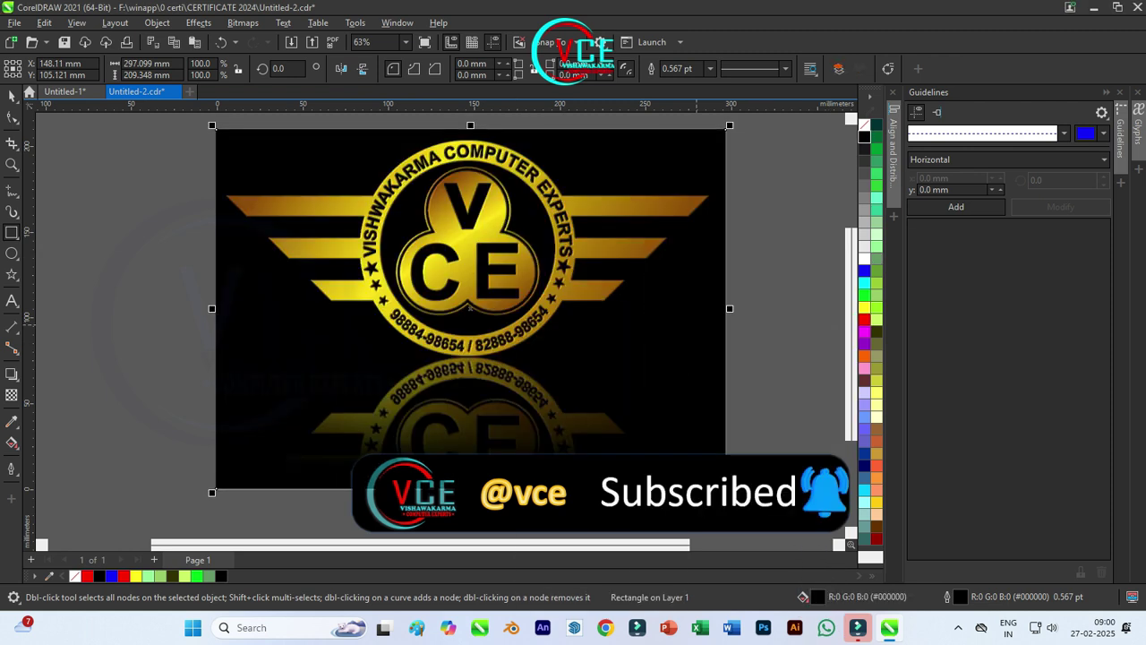
key(Down)
key(Down)
key(Down)
key(Down)
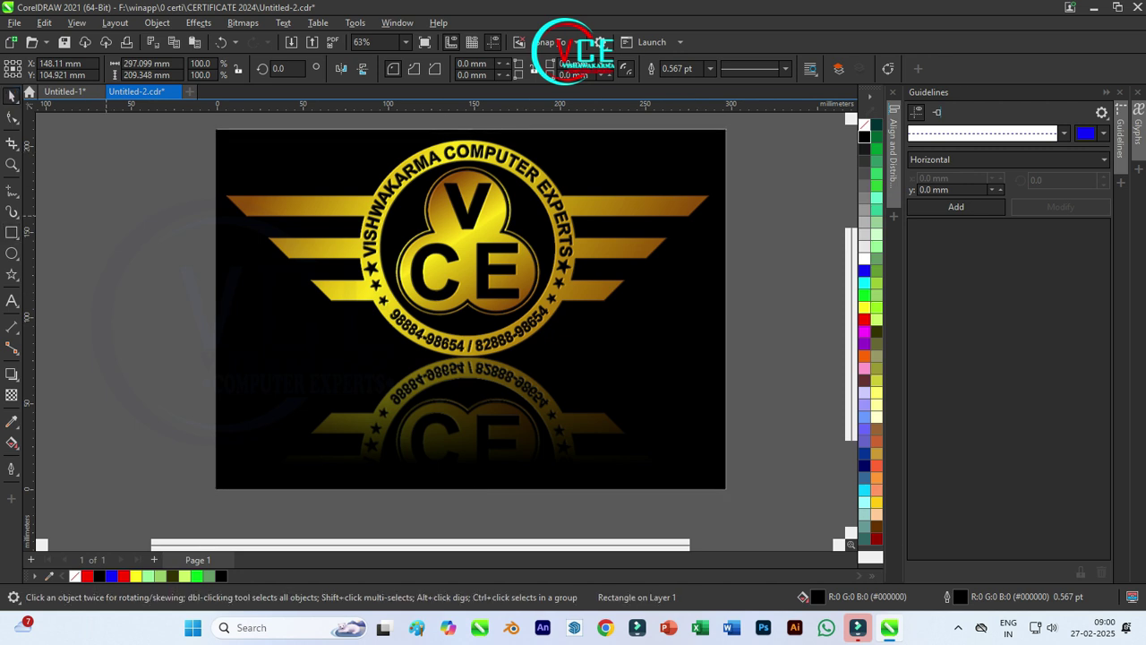
scroll(481, 206, up, 5)
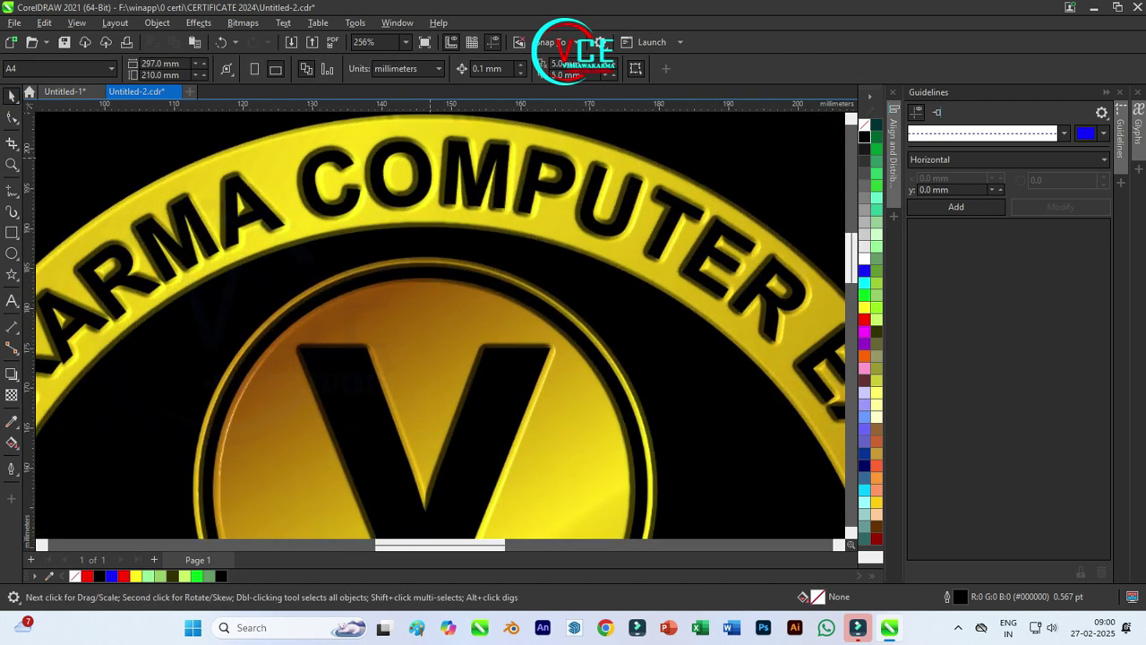
scroll(452, 269, down, 6)
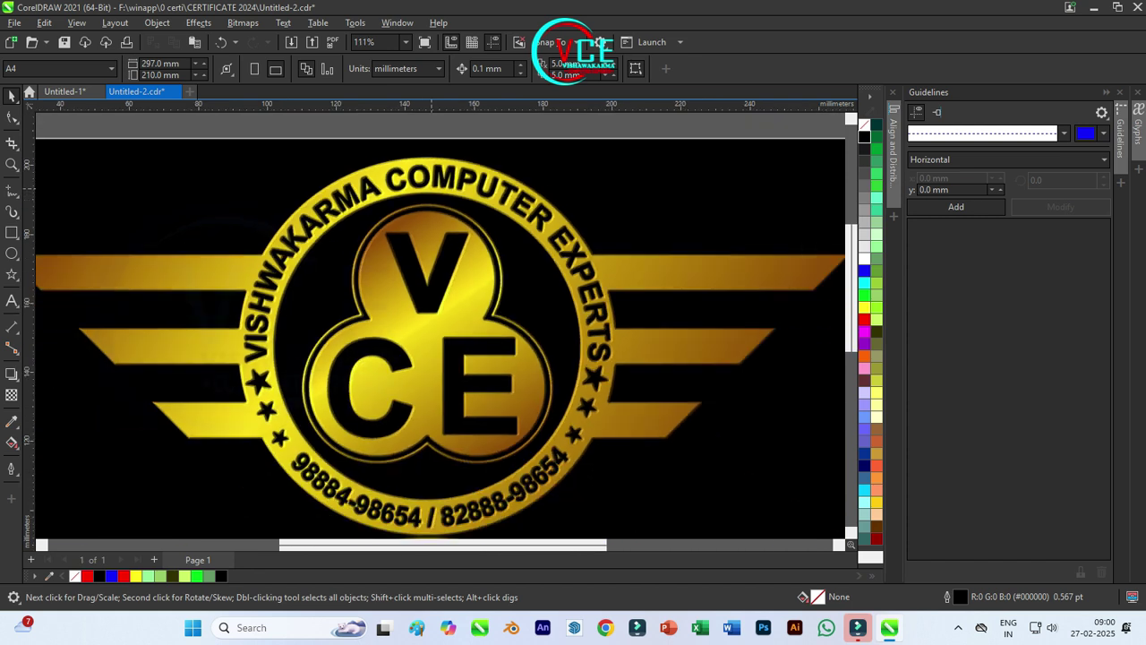
scroll(447, 456, up, 4)
scroll(447, 456, down, 3)
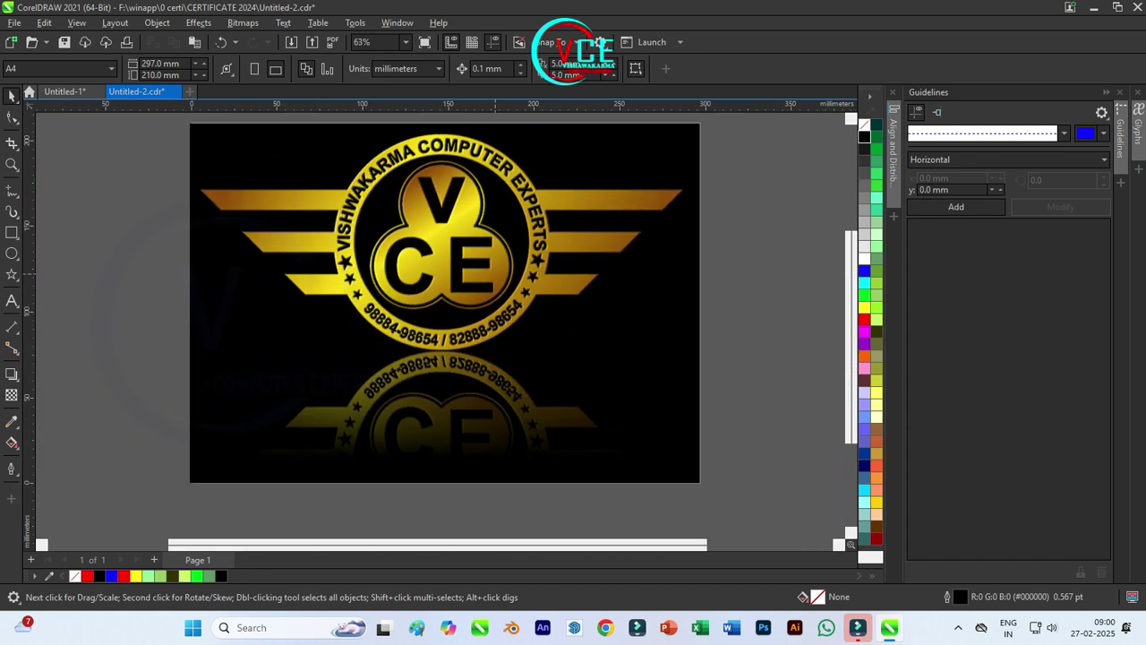
scroll(447, 455, up, 1)
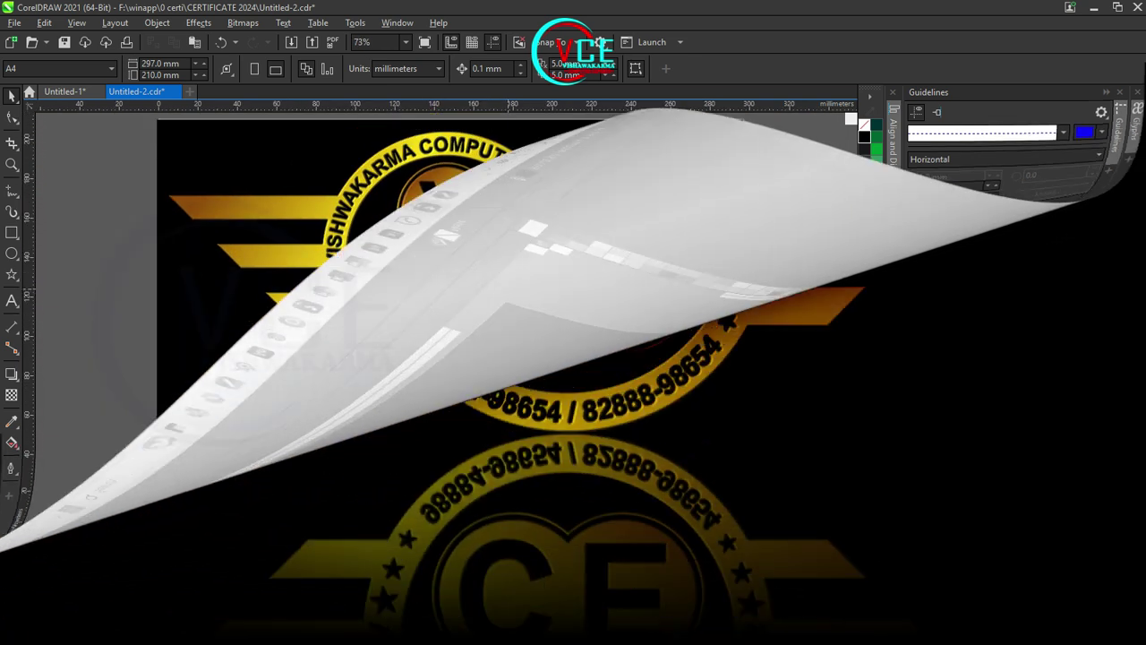